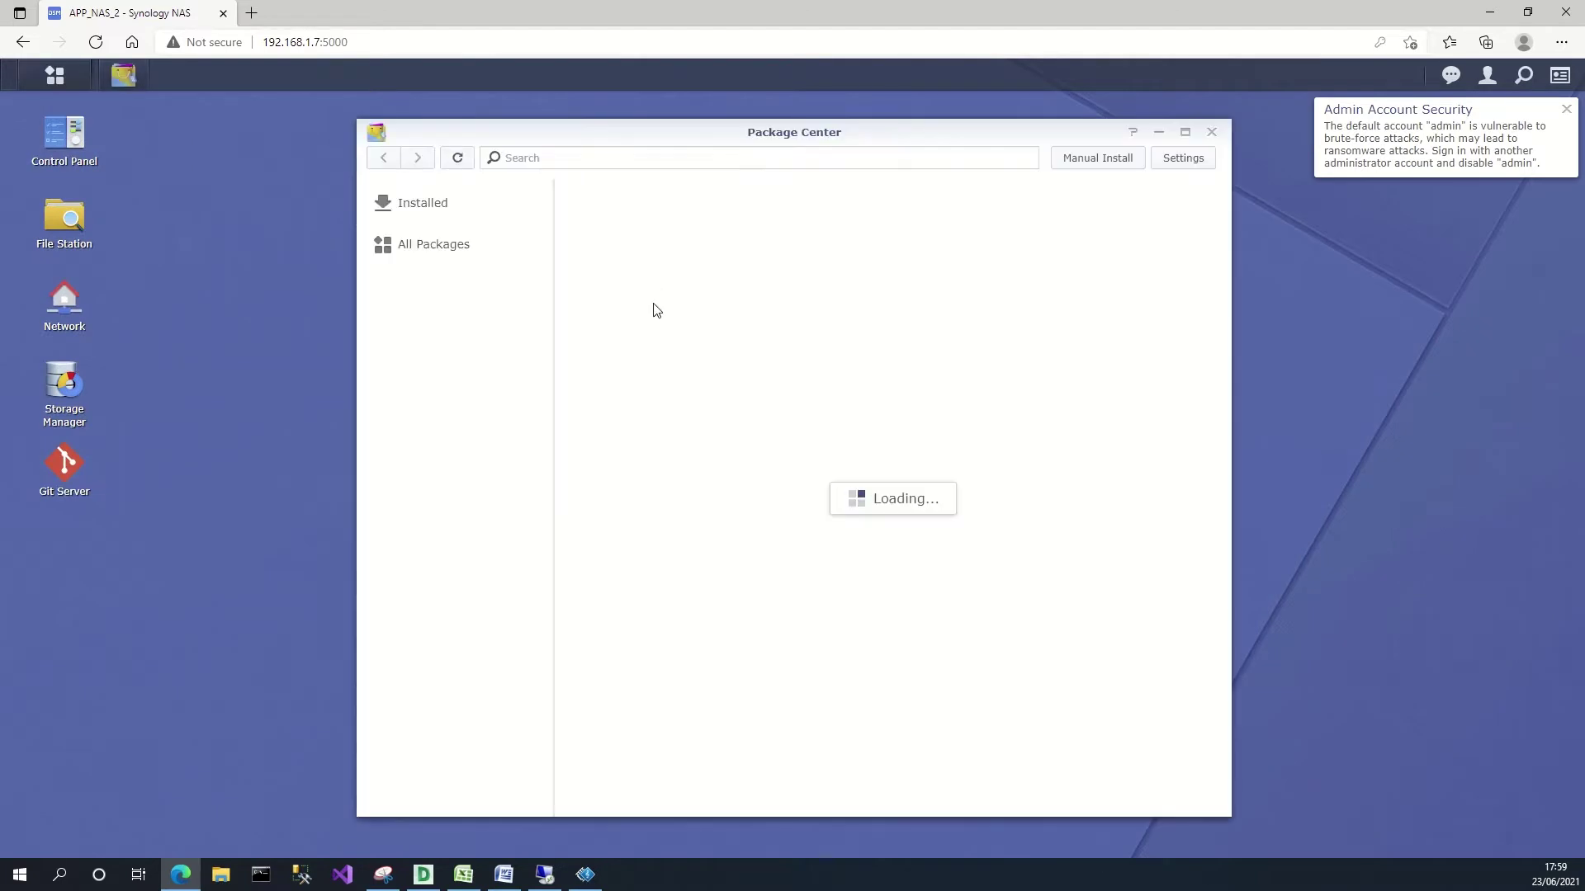
Step: Search Package Center for "git" and review the user access list in Git Server
click(690, 158)
text(git)
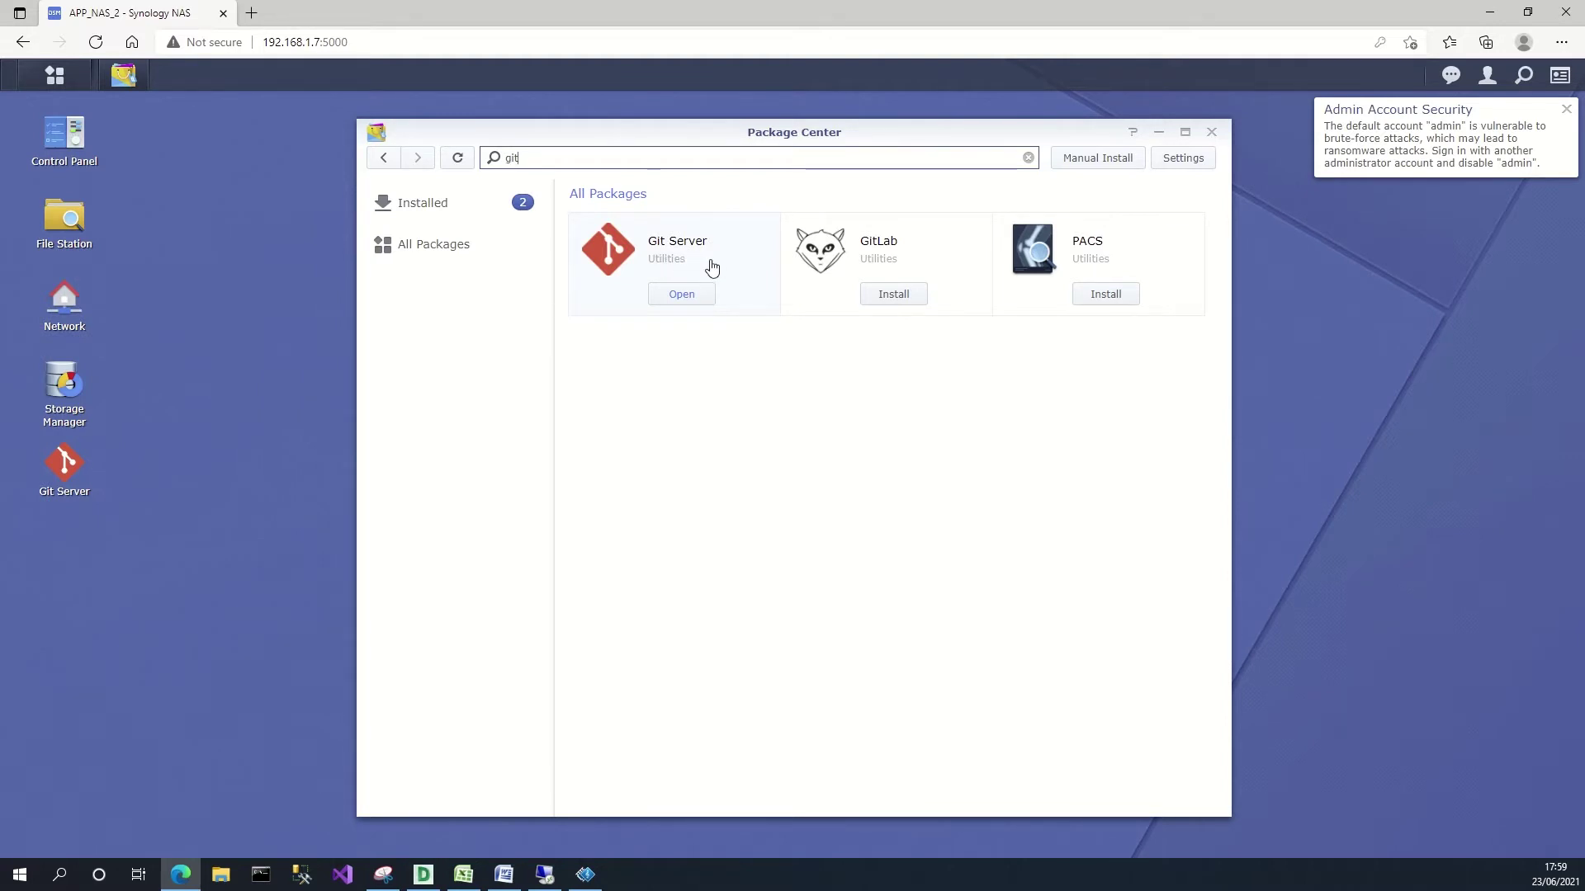
click(1211, 135)
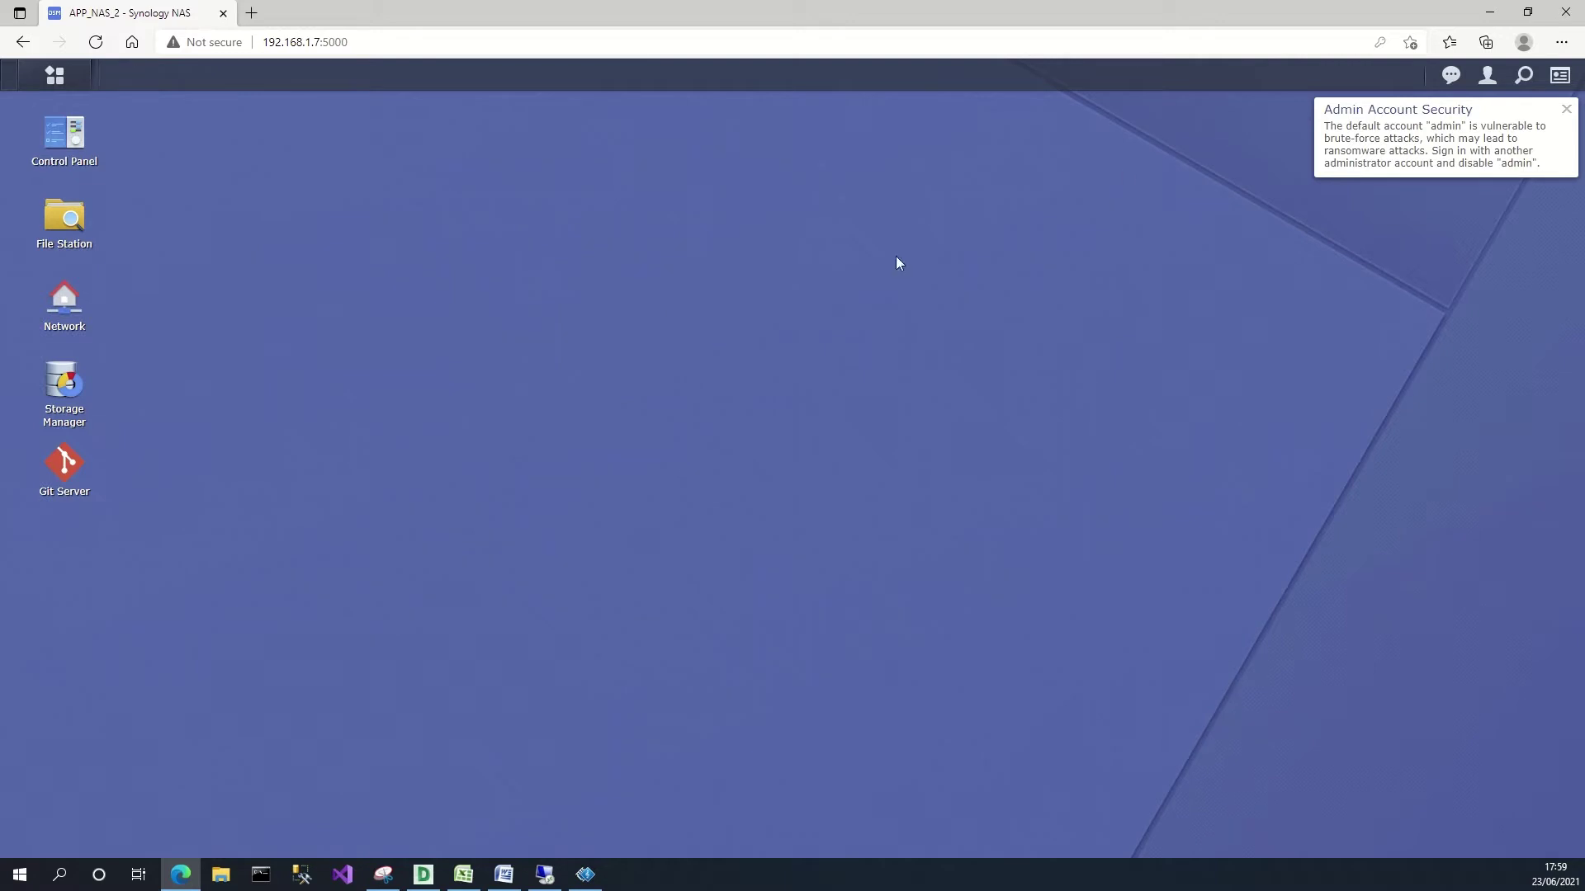
click(61, 463)
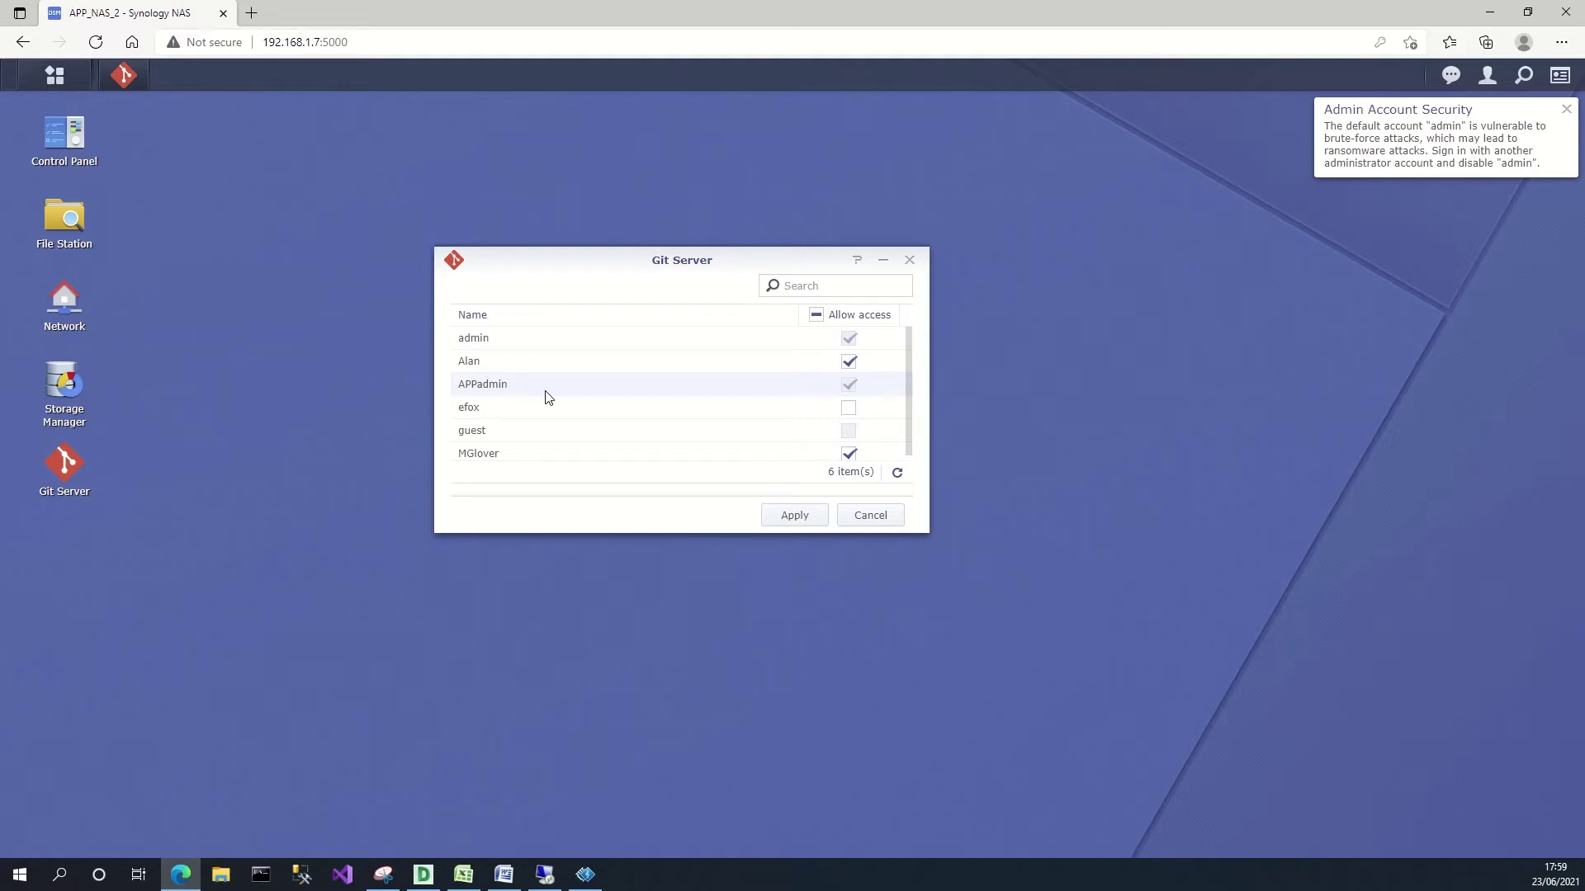
click(909, 260)
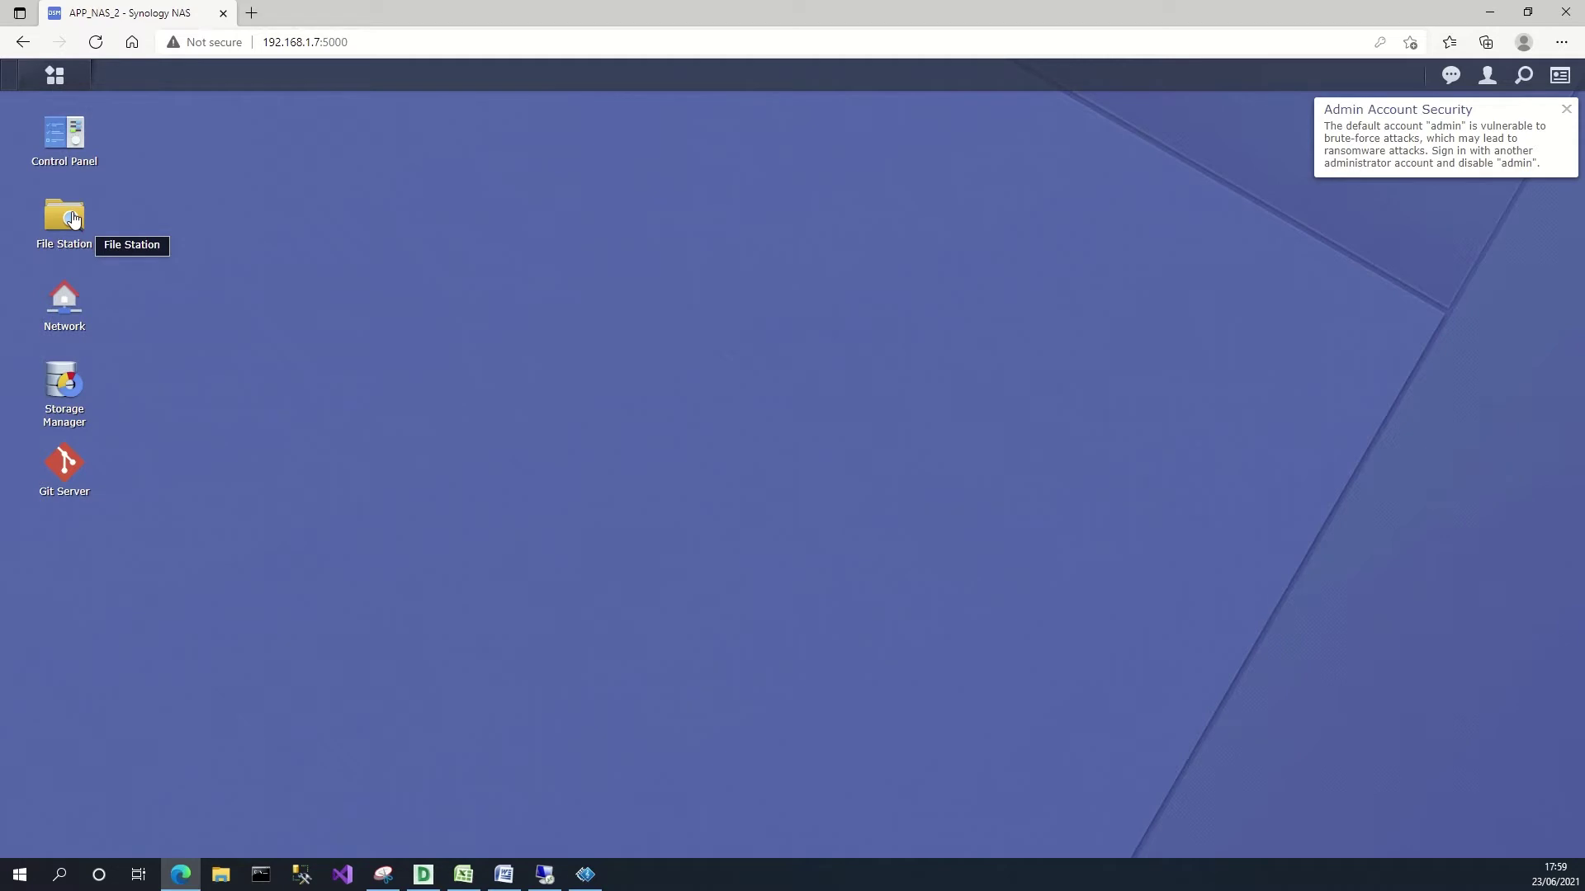
Step: Create a shared folder named git from File Station, keeping the default location, encryption and advanced settings
click(72, 217)
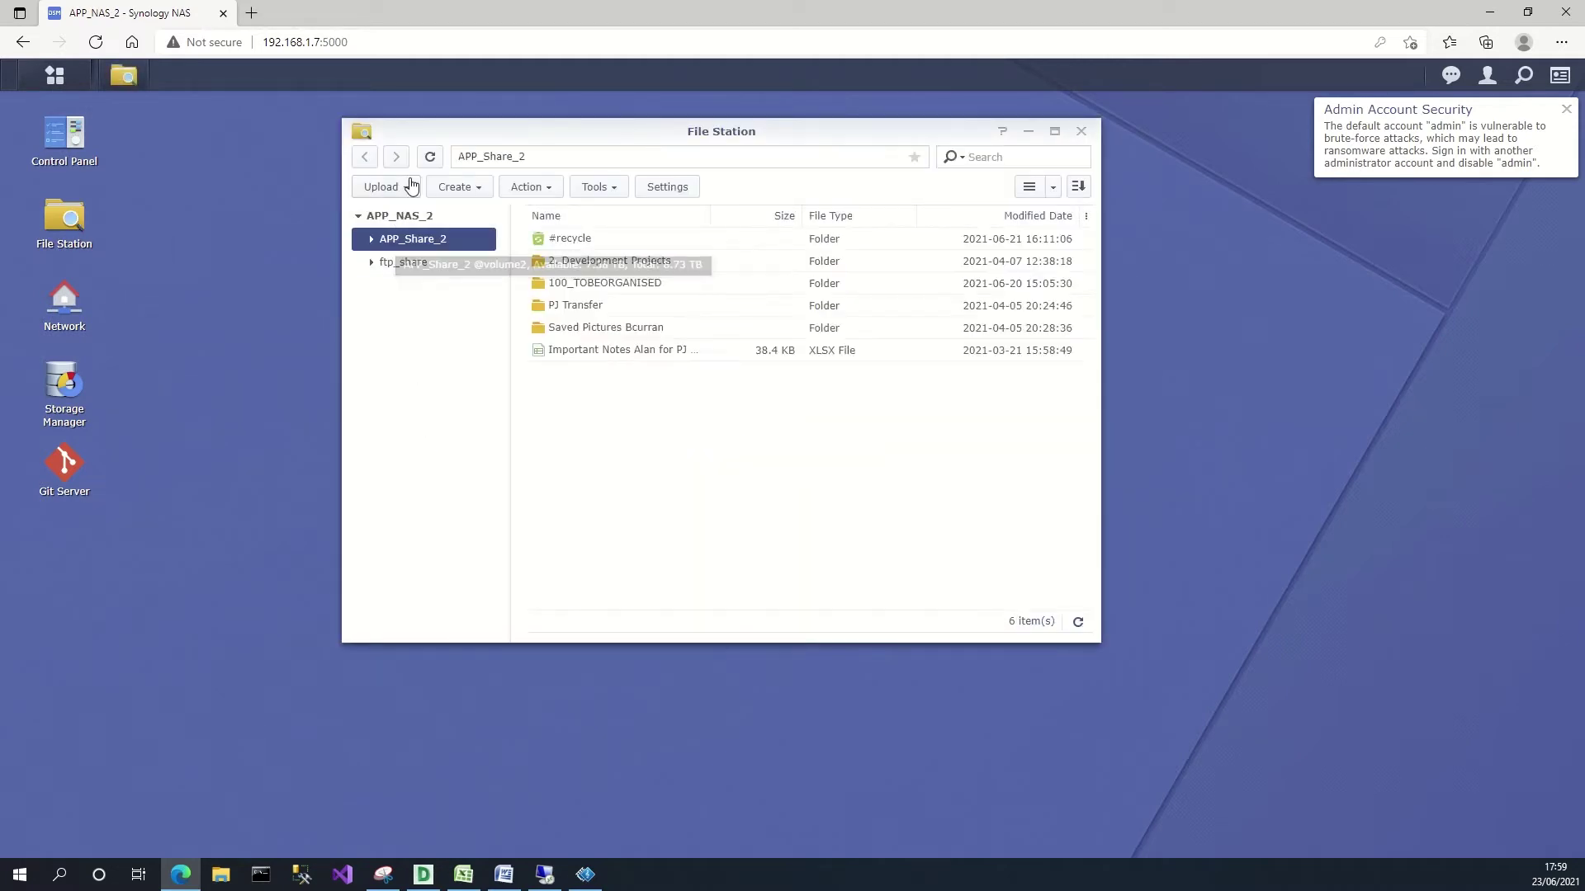
click(411, 184)
click(479, 189)
click(479, 189)
click(479, 189)
click(518, 238)
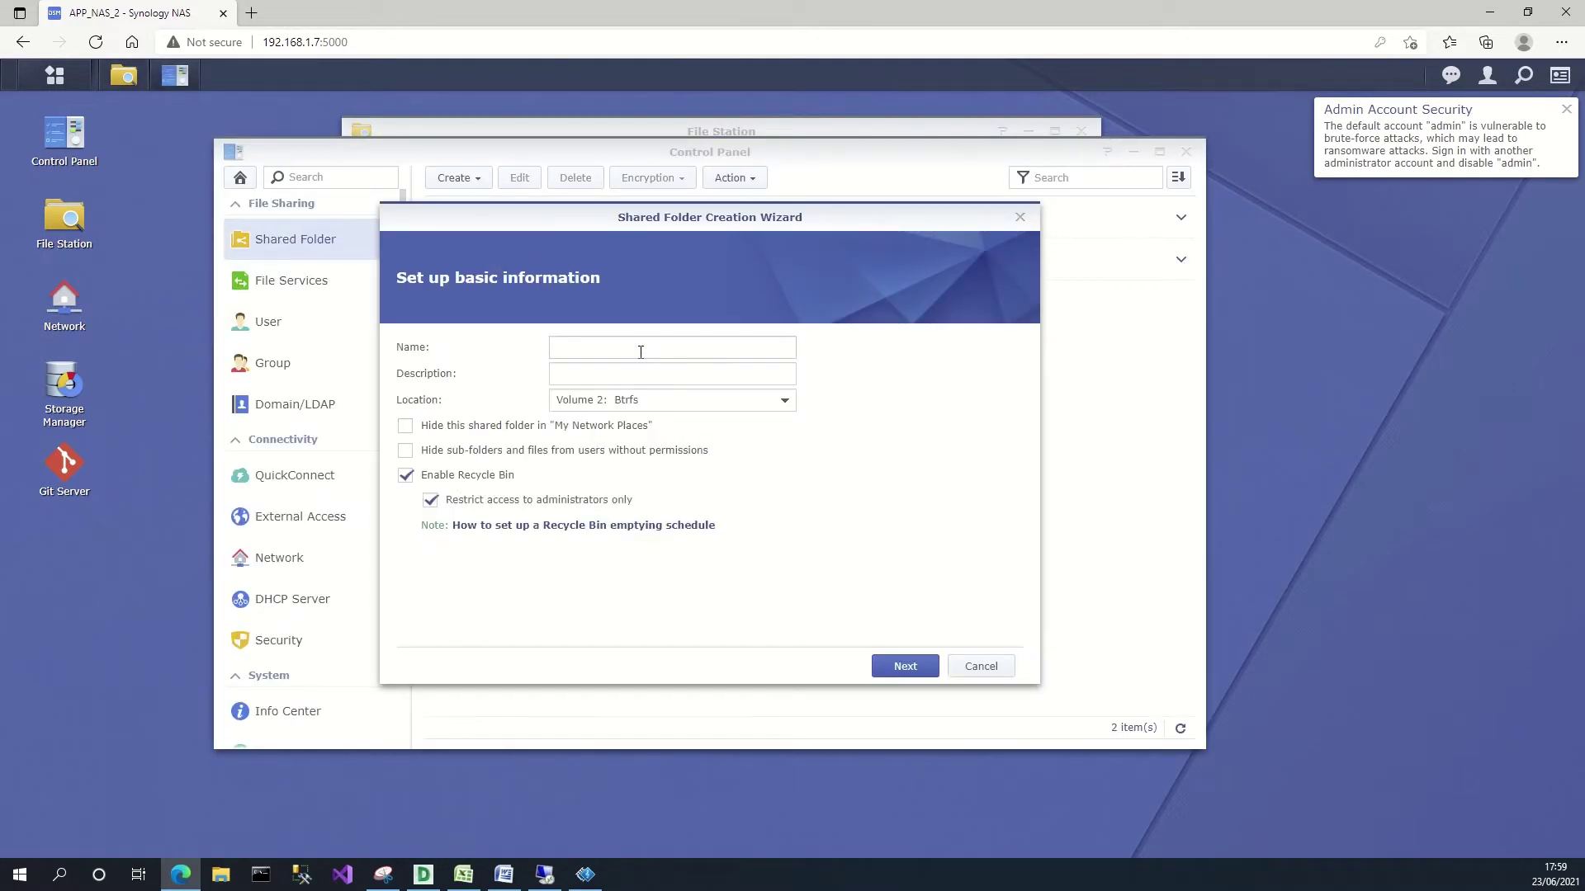
click(623, 348)
text(gi)
click(911, 667)
click(911, 668)
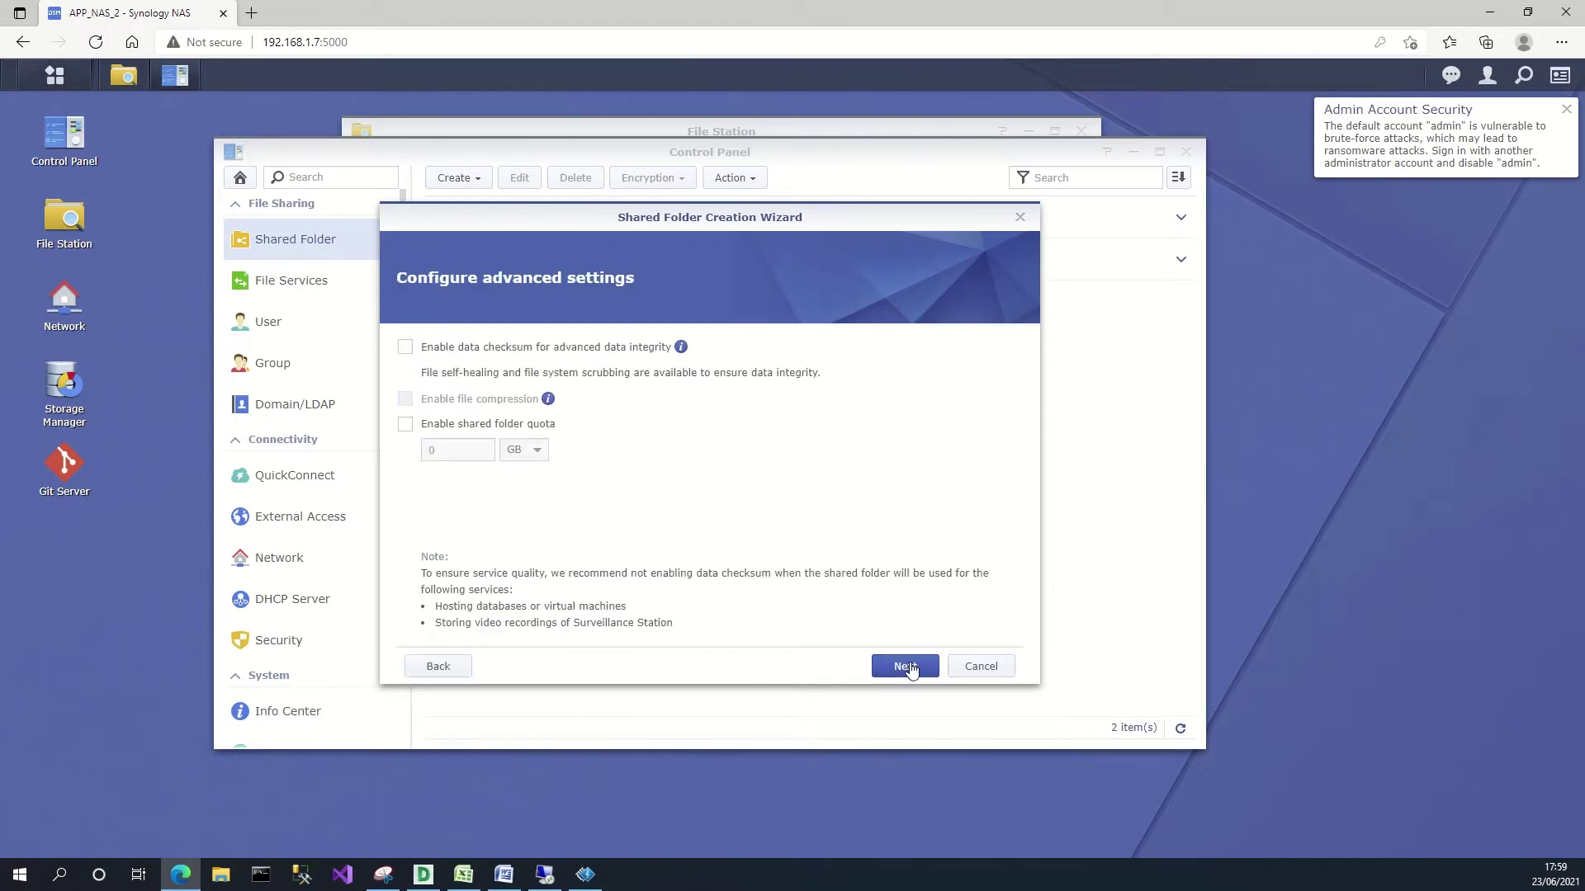
click(911, 668)
click(910, 668)
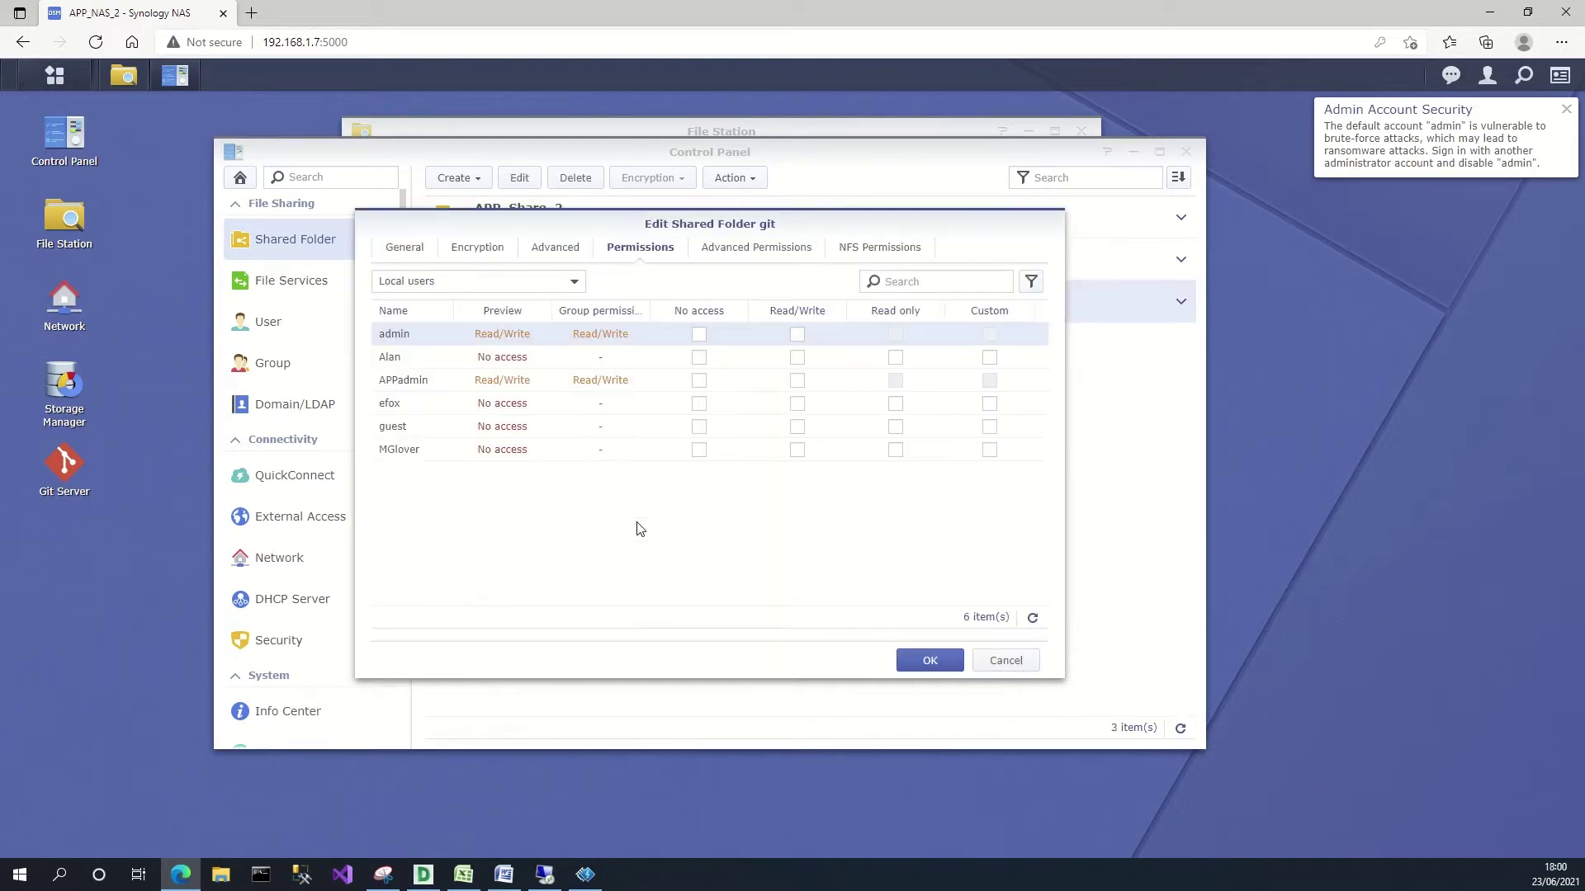
Step: Grant Read/Write permission on the git shared folder to admin and the local user listed just above guest
click(797, 334)
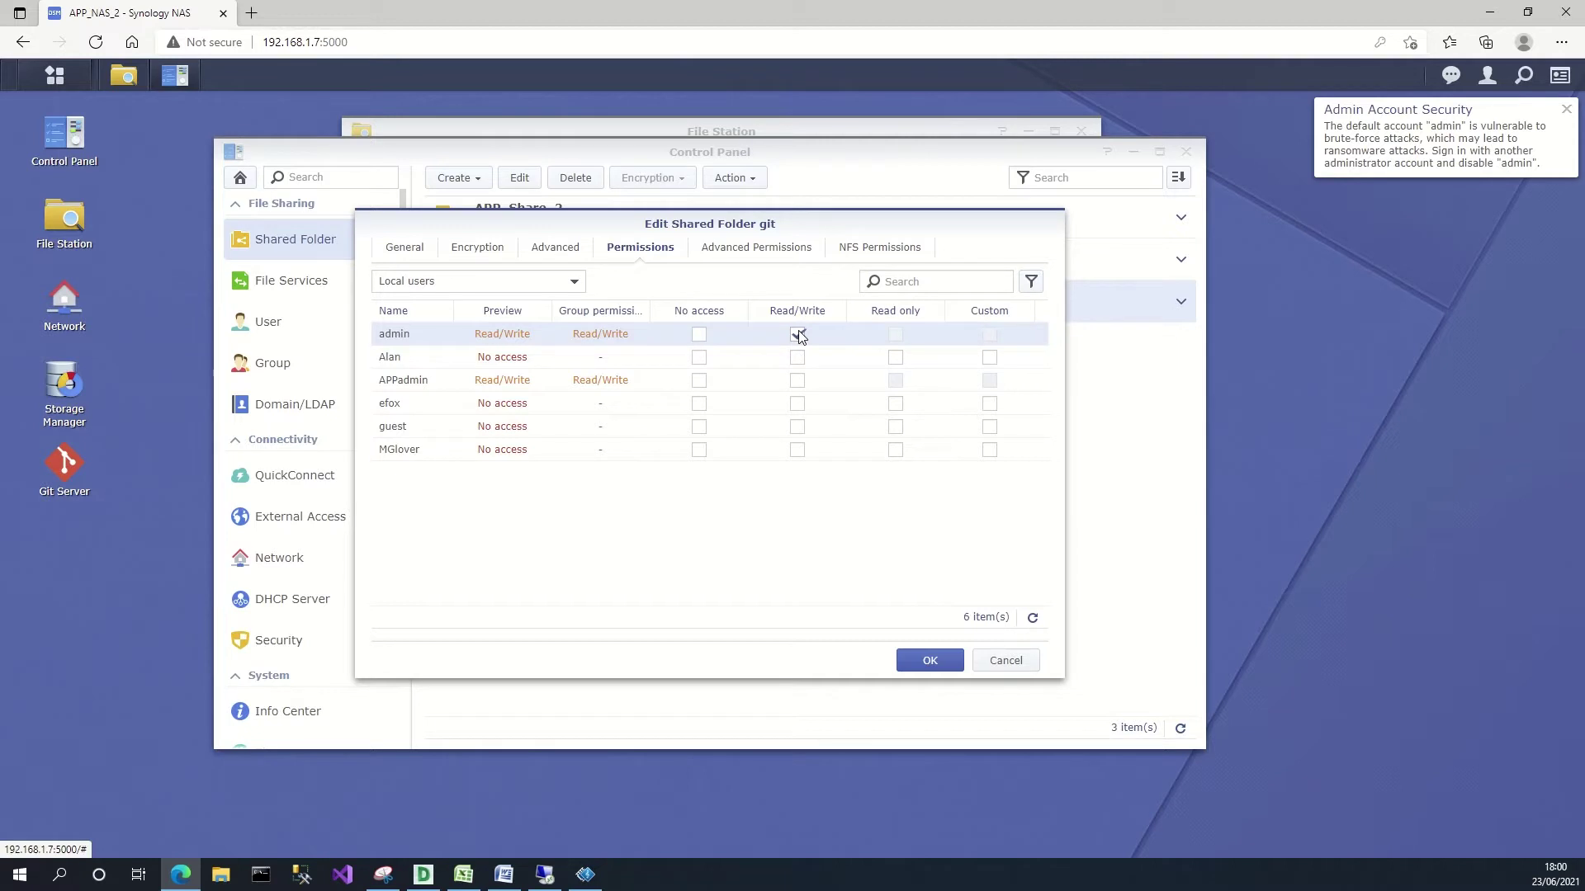
click(798, 403)
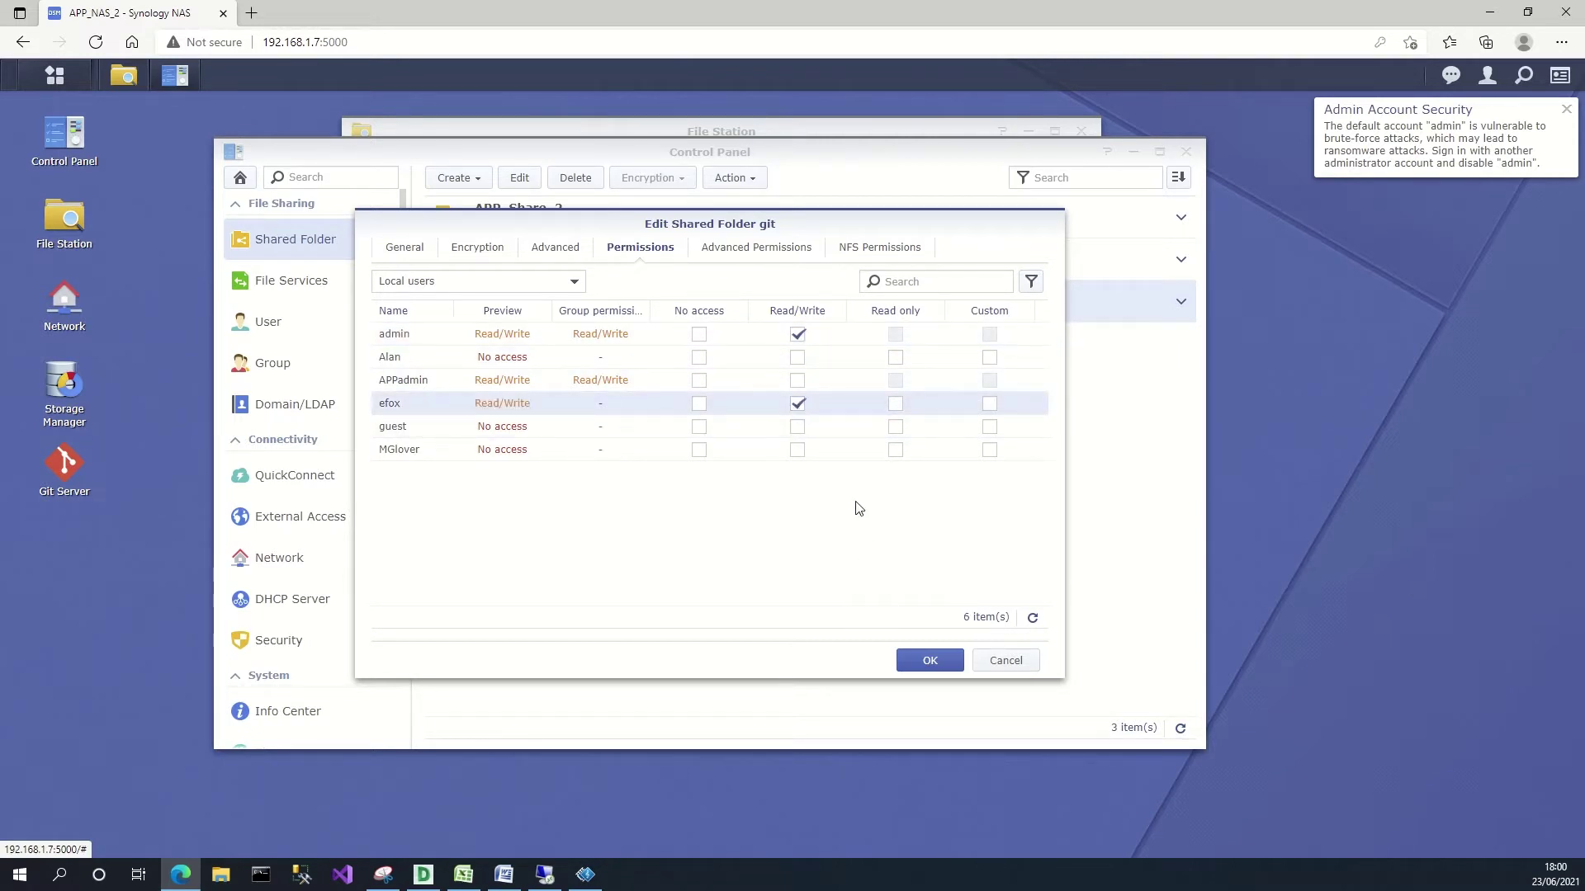
click(920, 663)
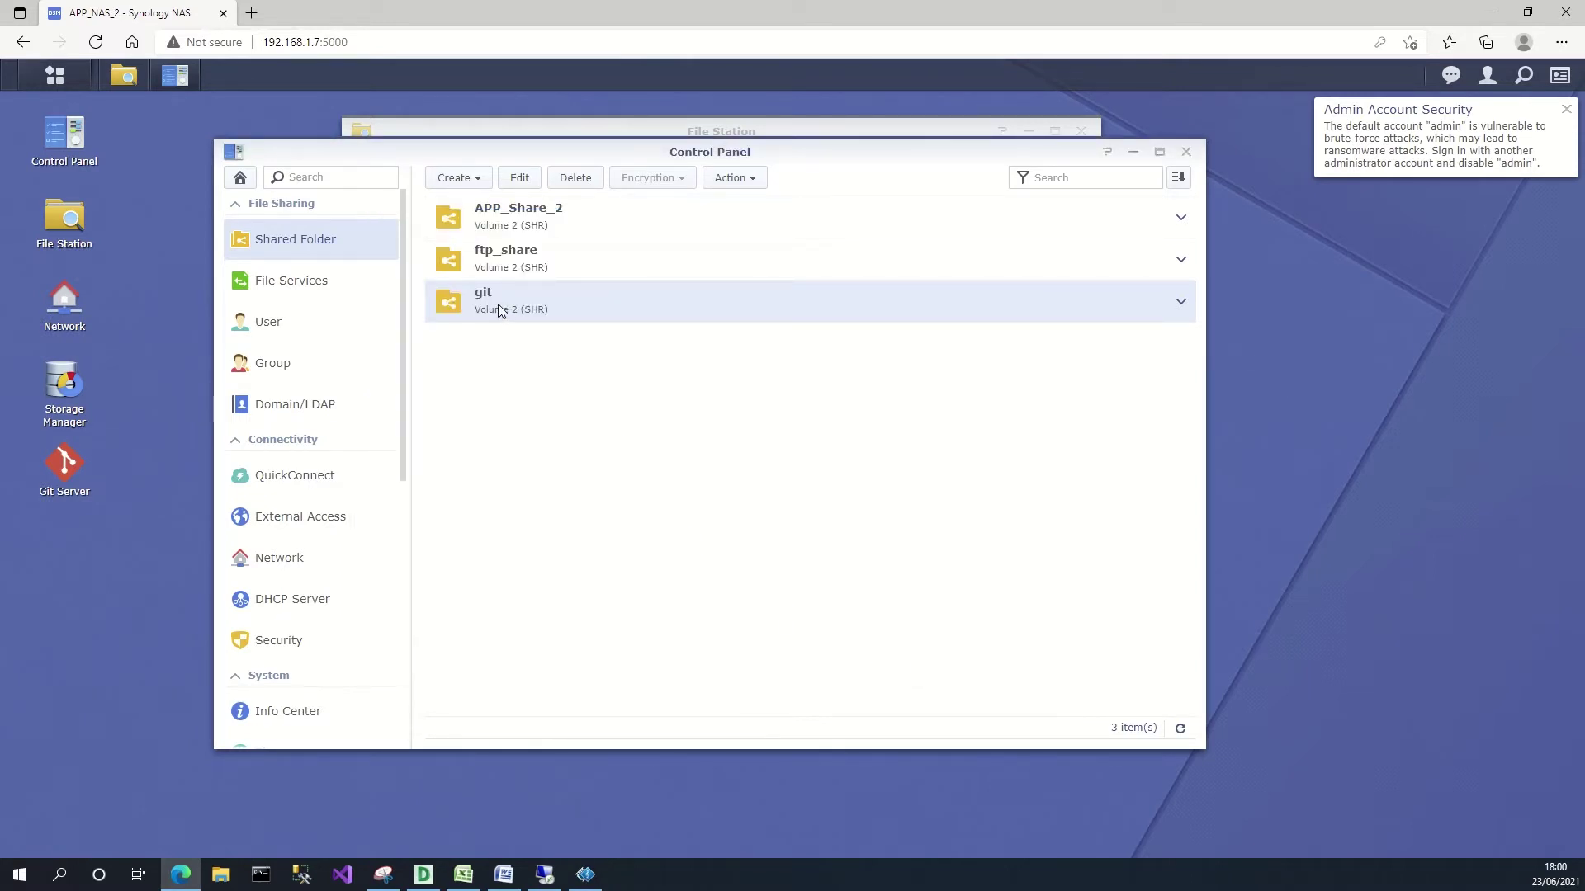
Step: Review the Allow access list in Git Server, then close it and Control Panel
click(64, 464)
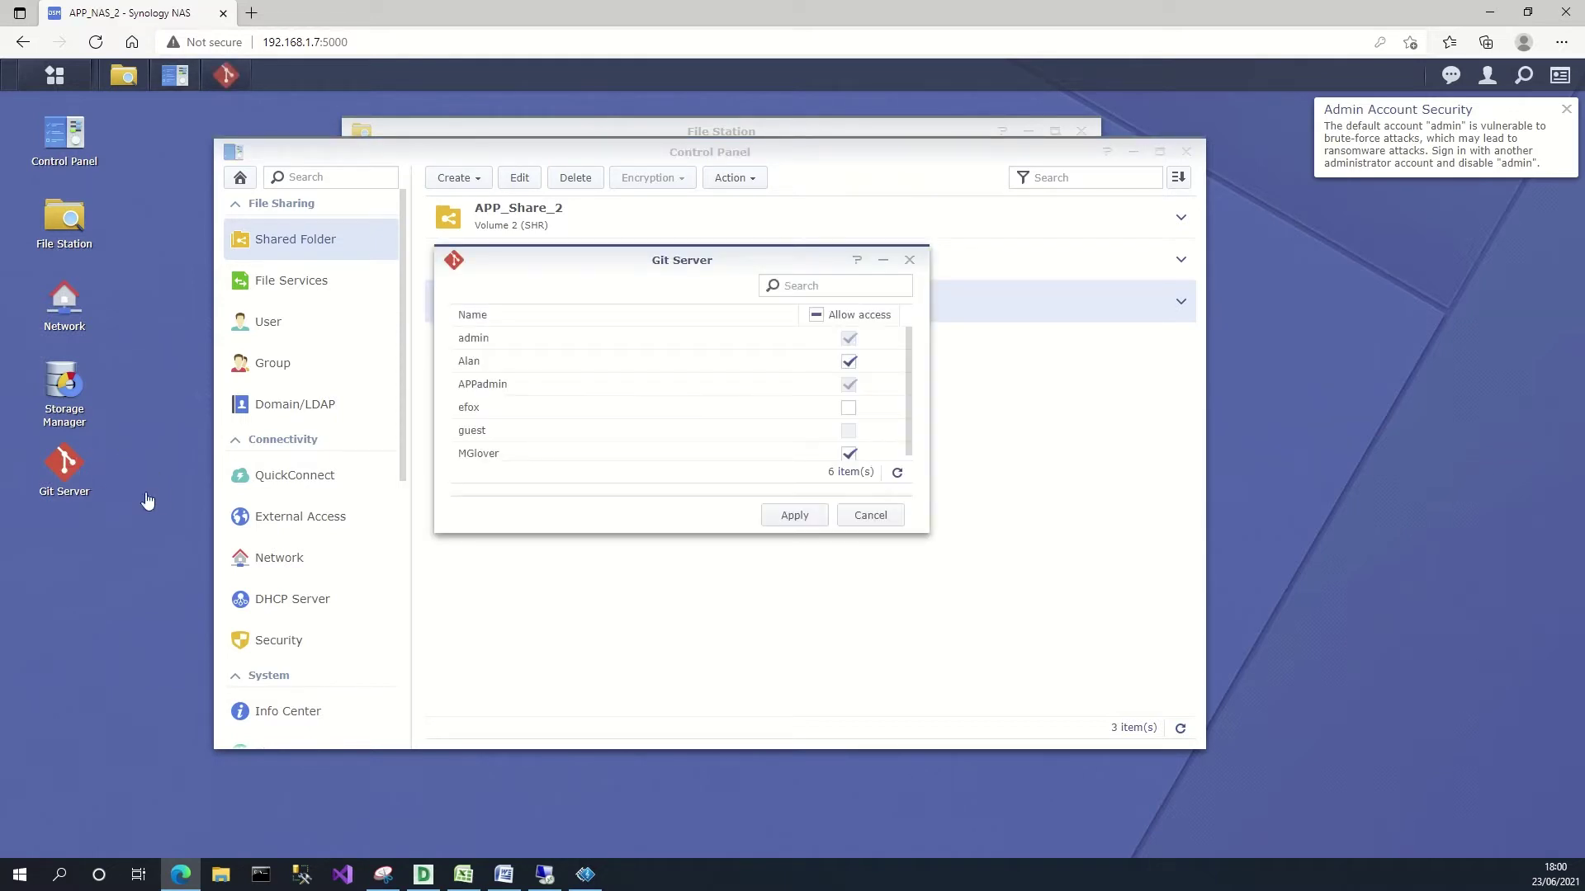
click(909, 260)
click(1186, 154)
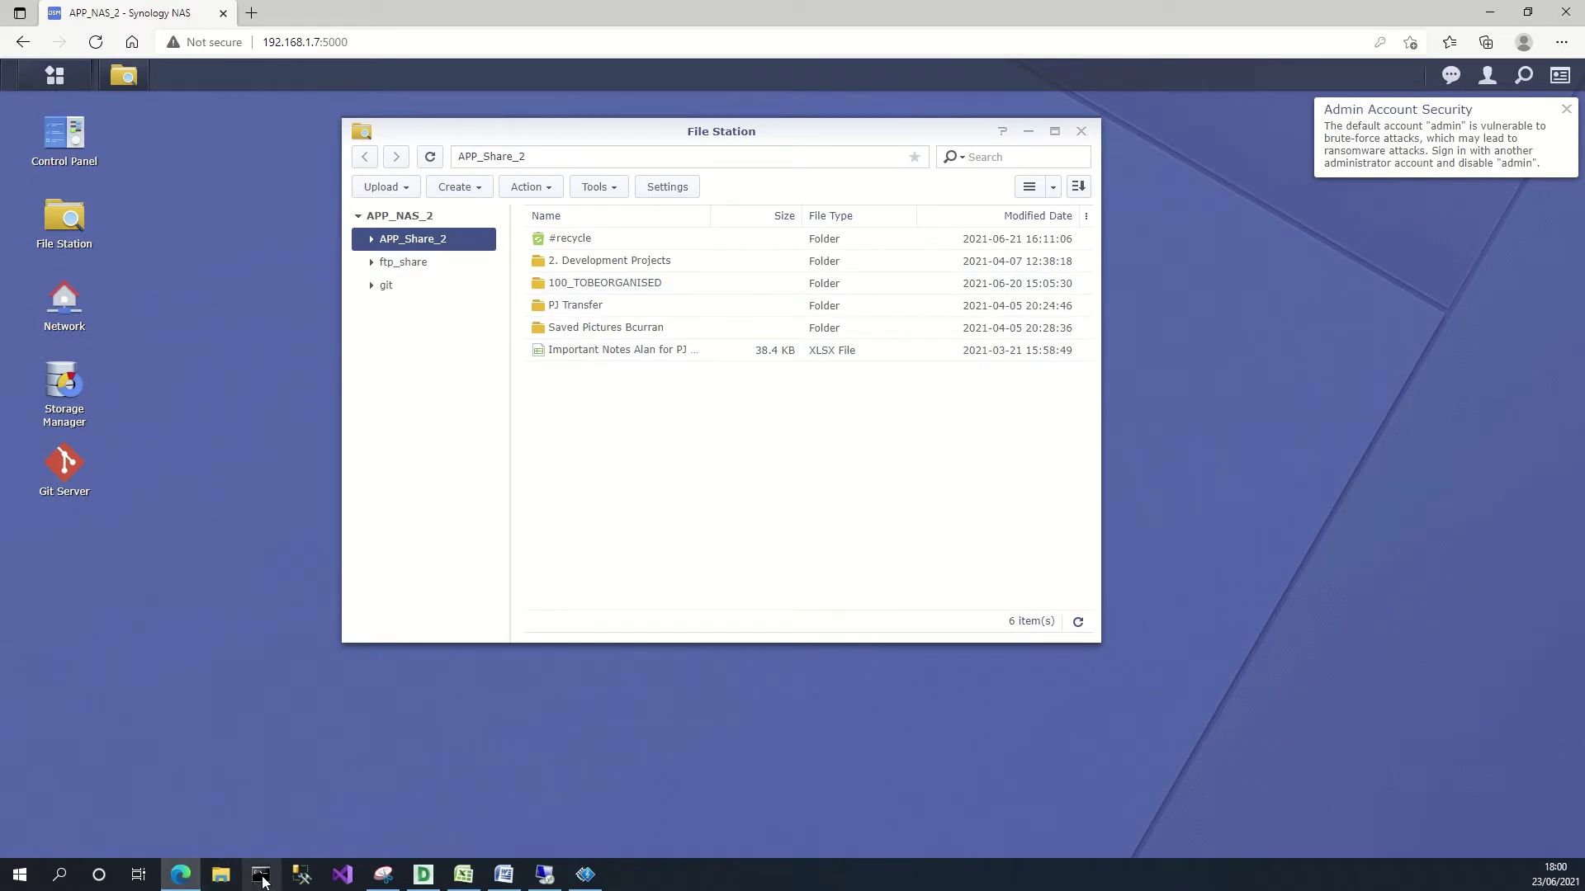
Step: Open a Command Prompt window on the PC
click(261, 875)
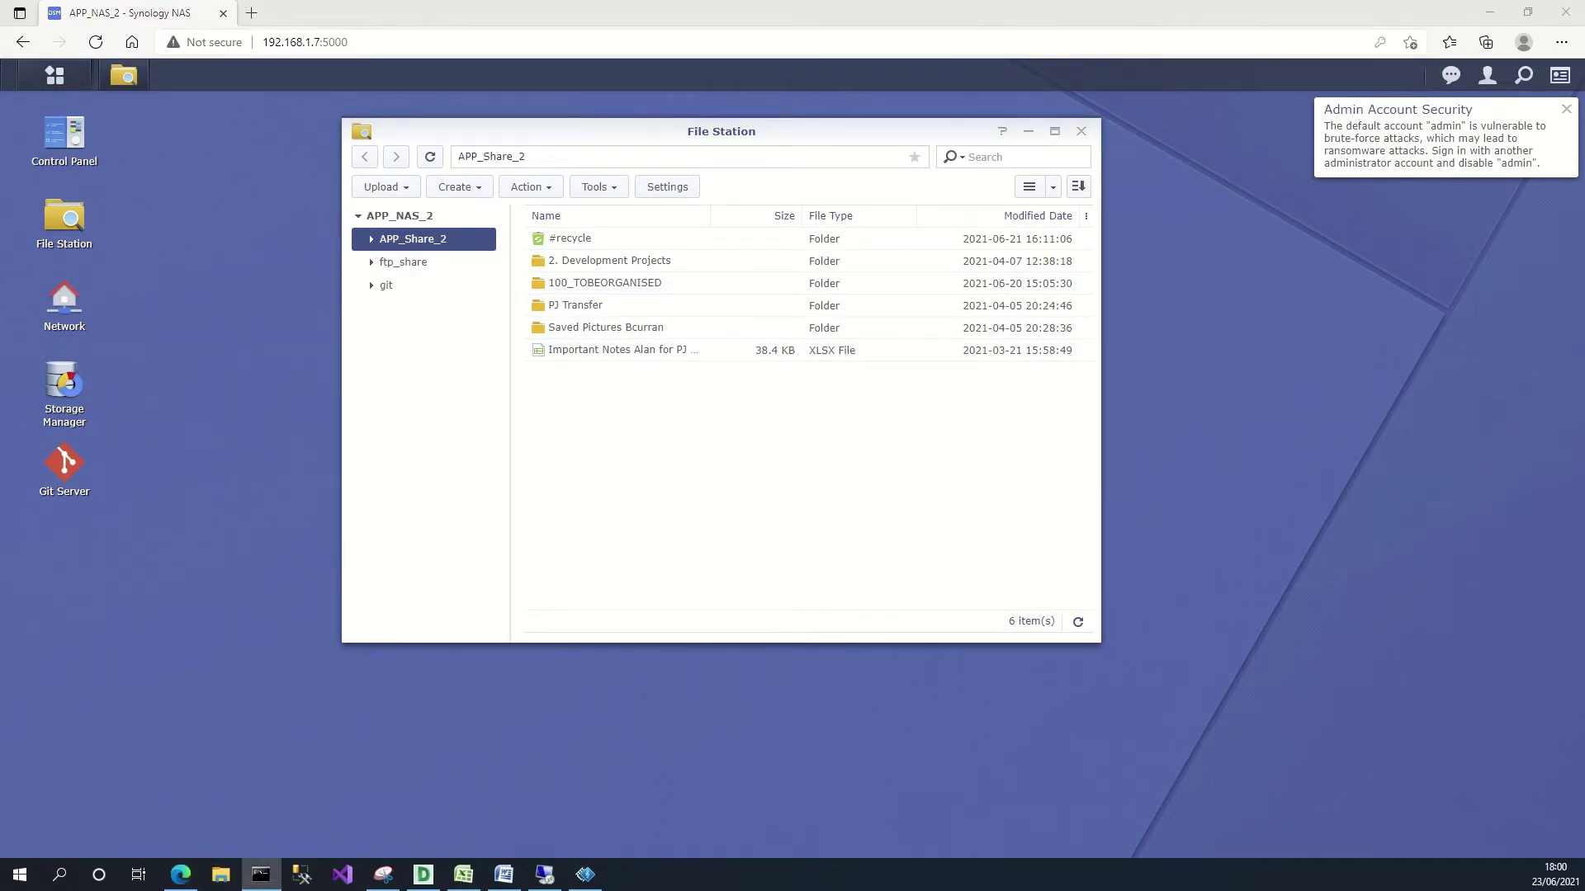
click(503, 874)
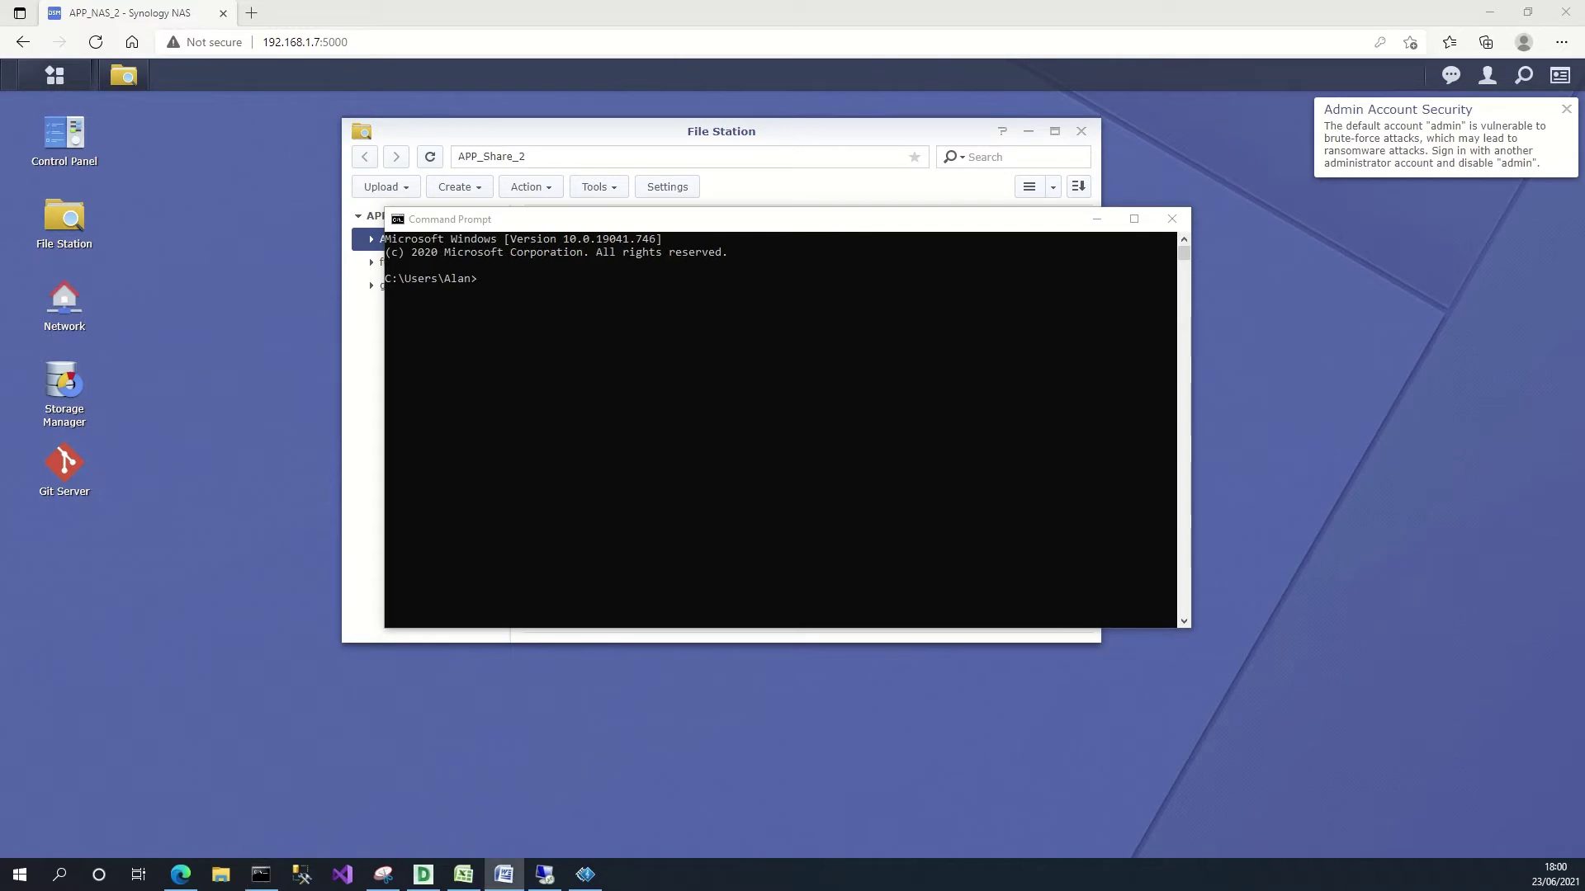
click(510, 282)
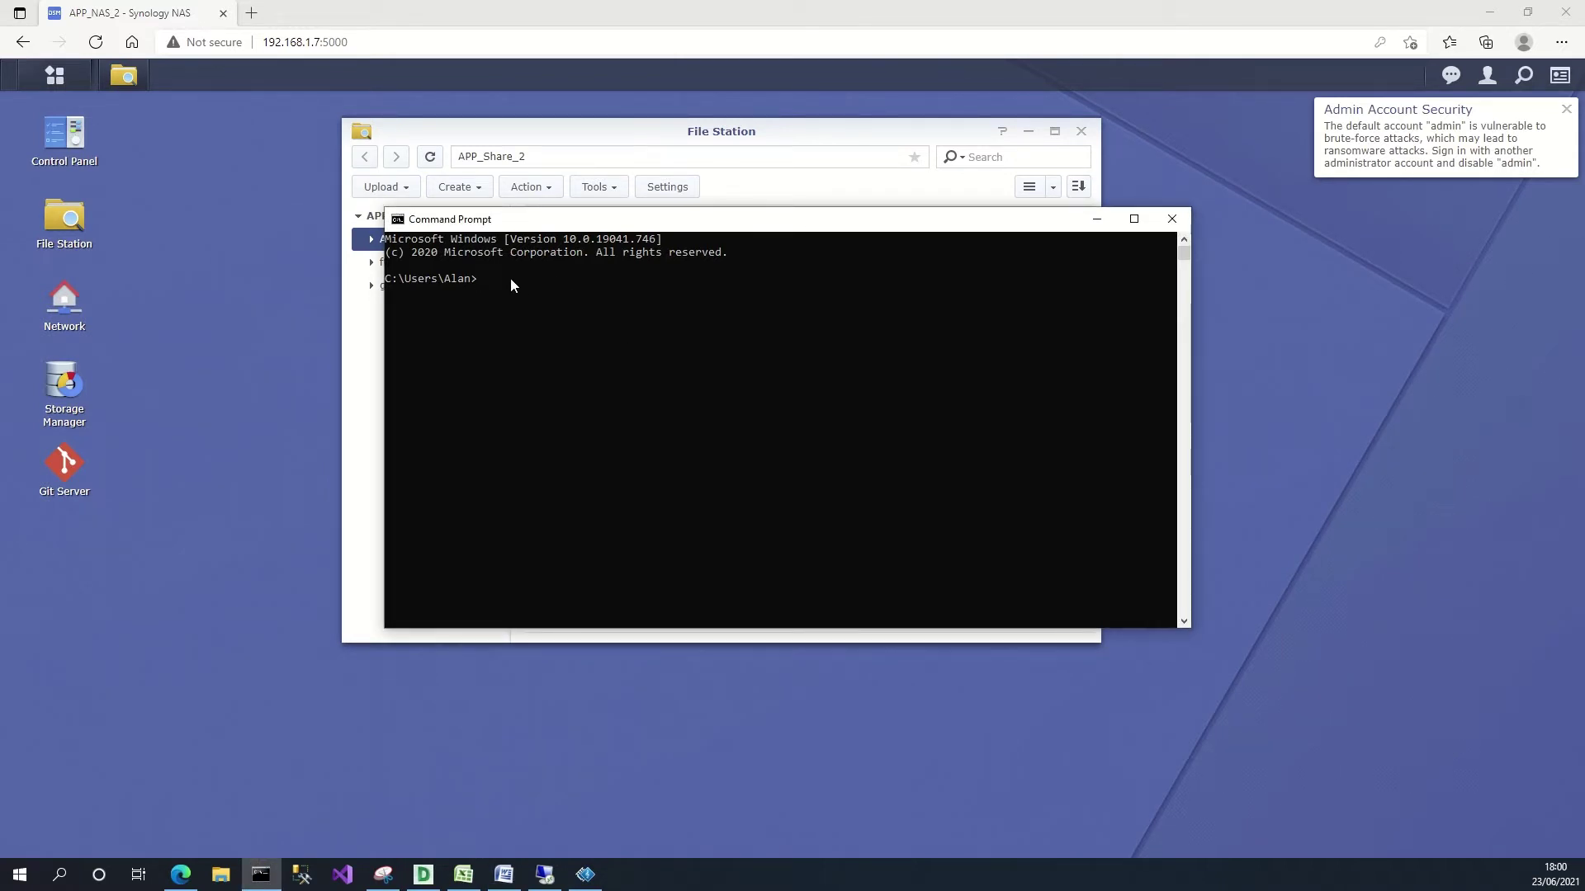
Step: Check the NAS's SSH service and port settings under Terminal & SNMP
click(75, 163)
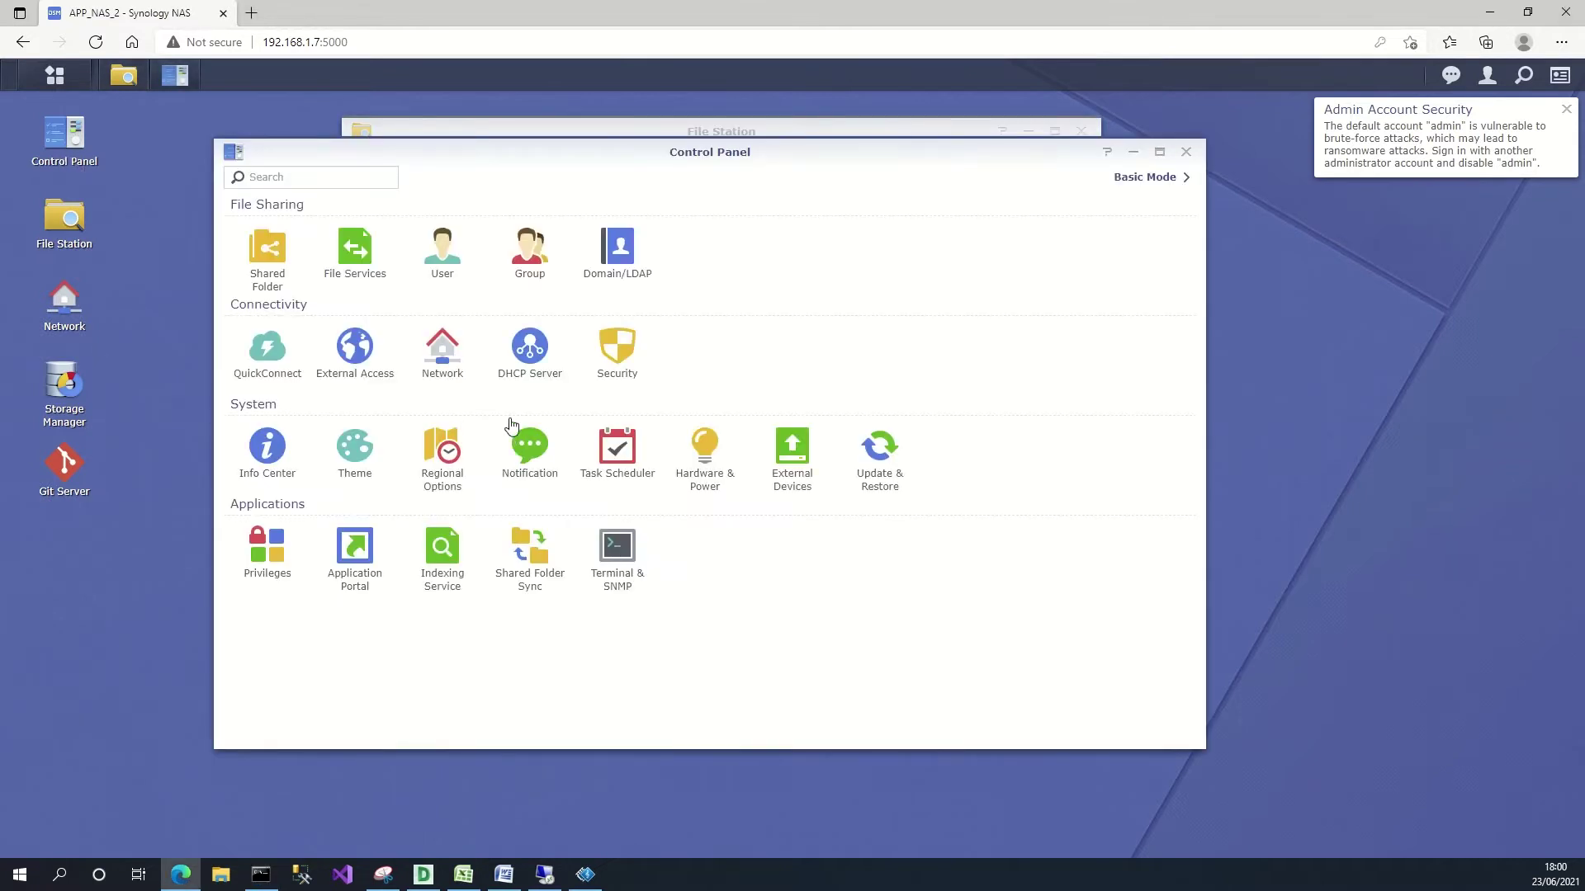
click(621, 570)
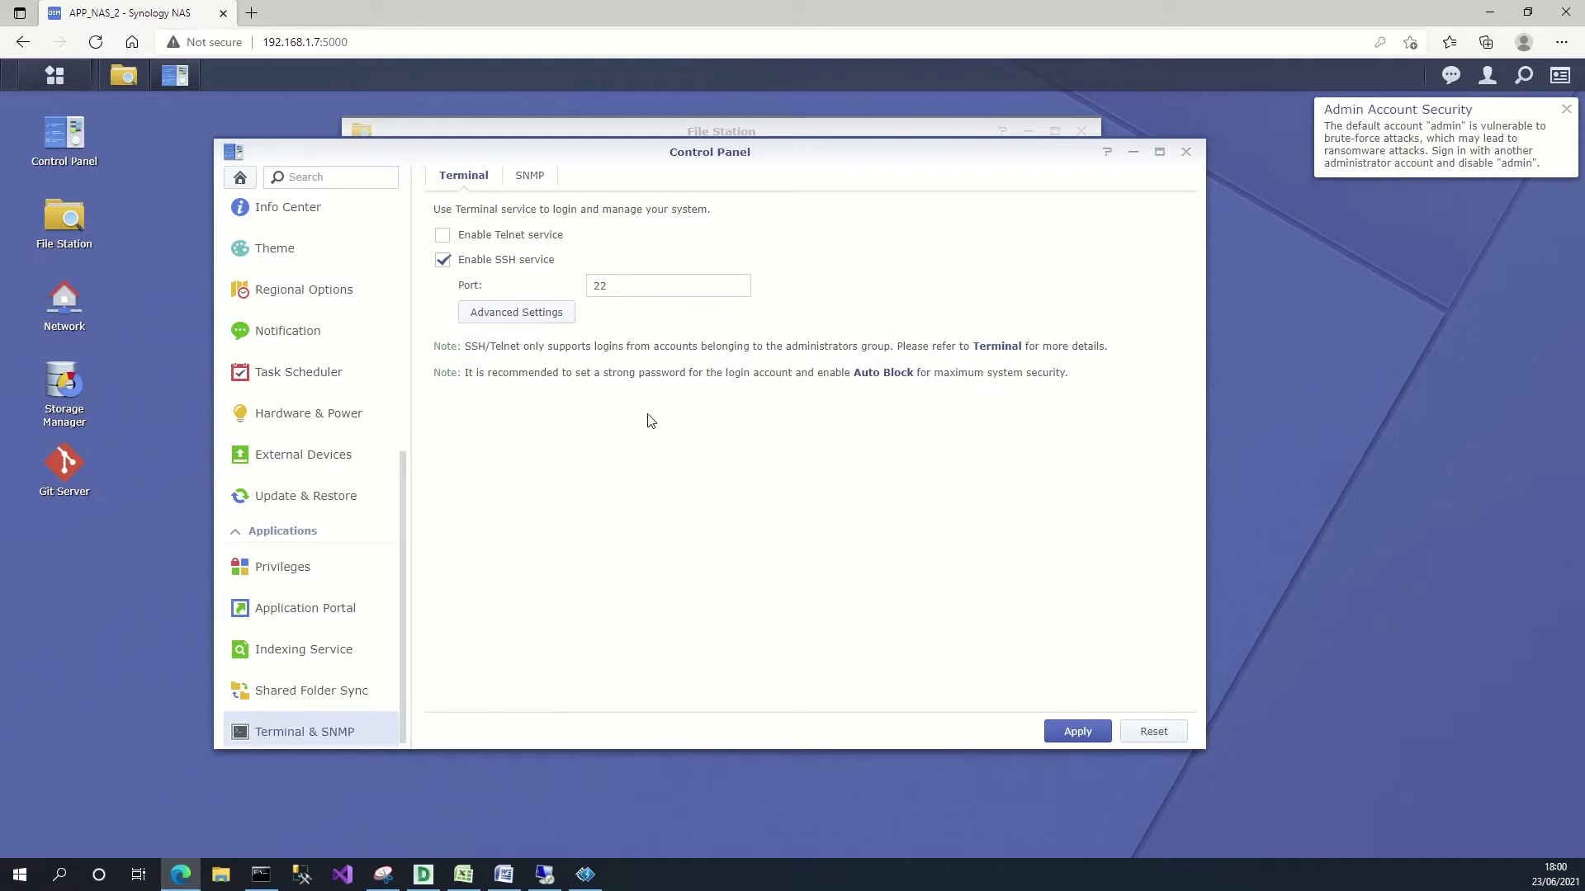
click(1186, 151)
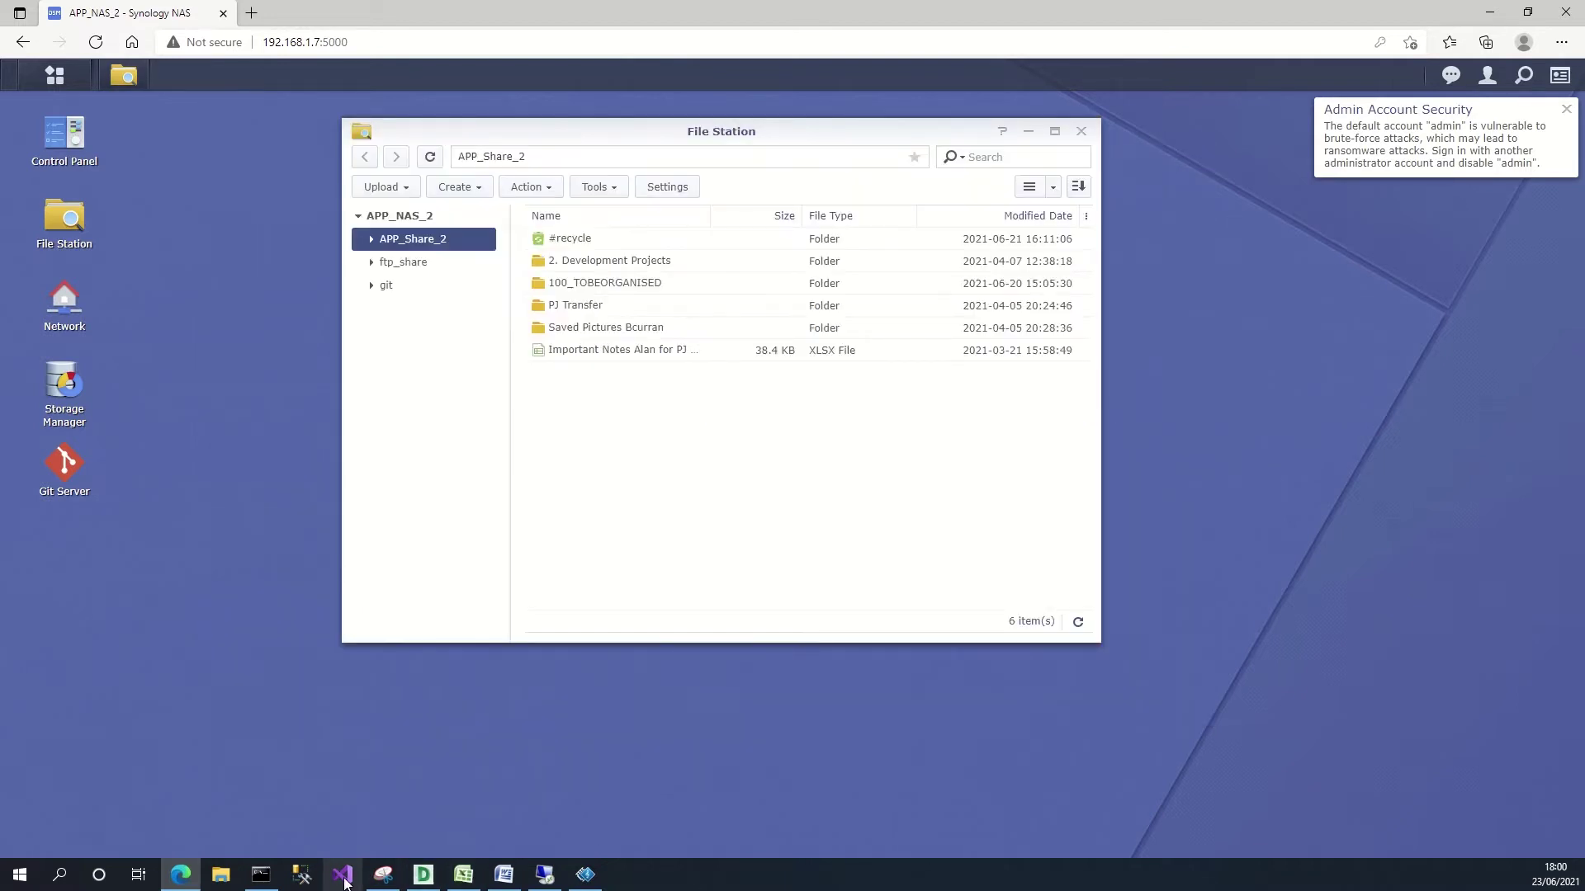
click(261, 874)
click(493, 282)
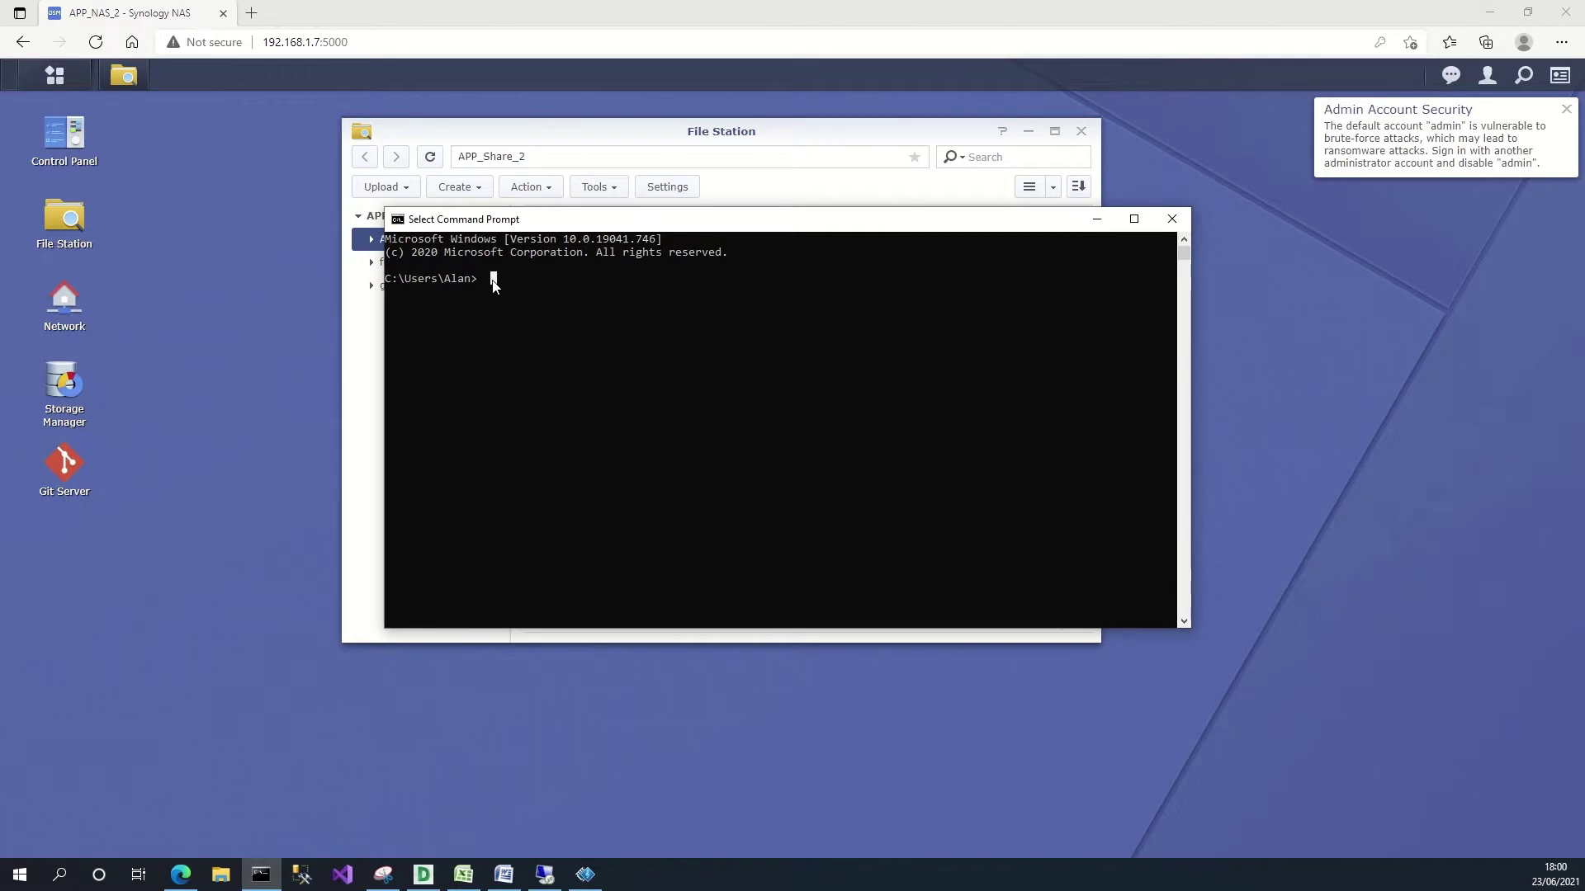
text(ssh admin@192.168.1.7)
key(Return)
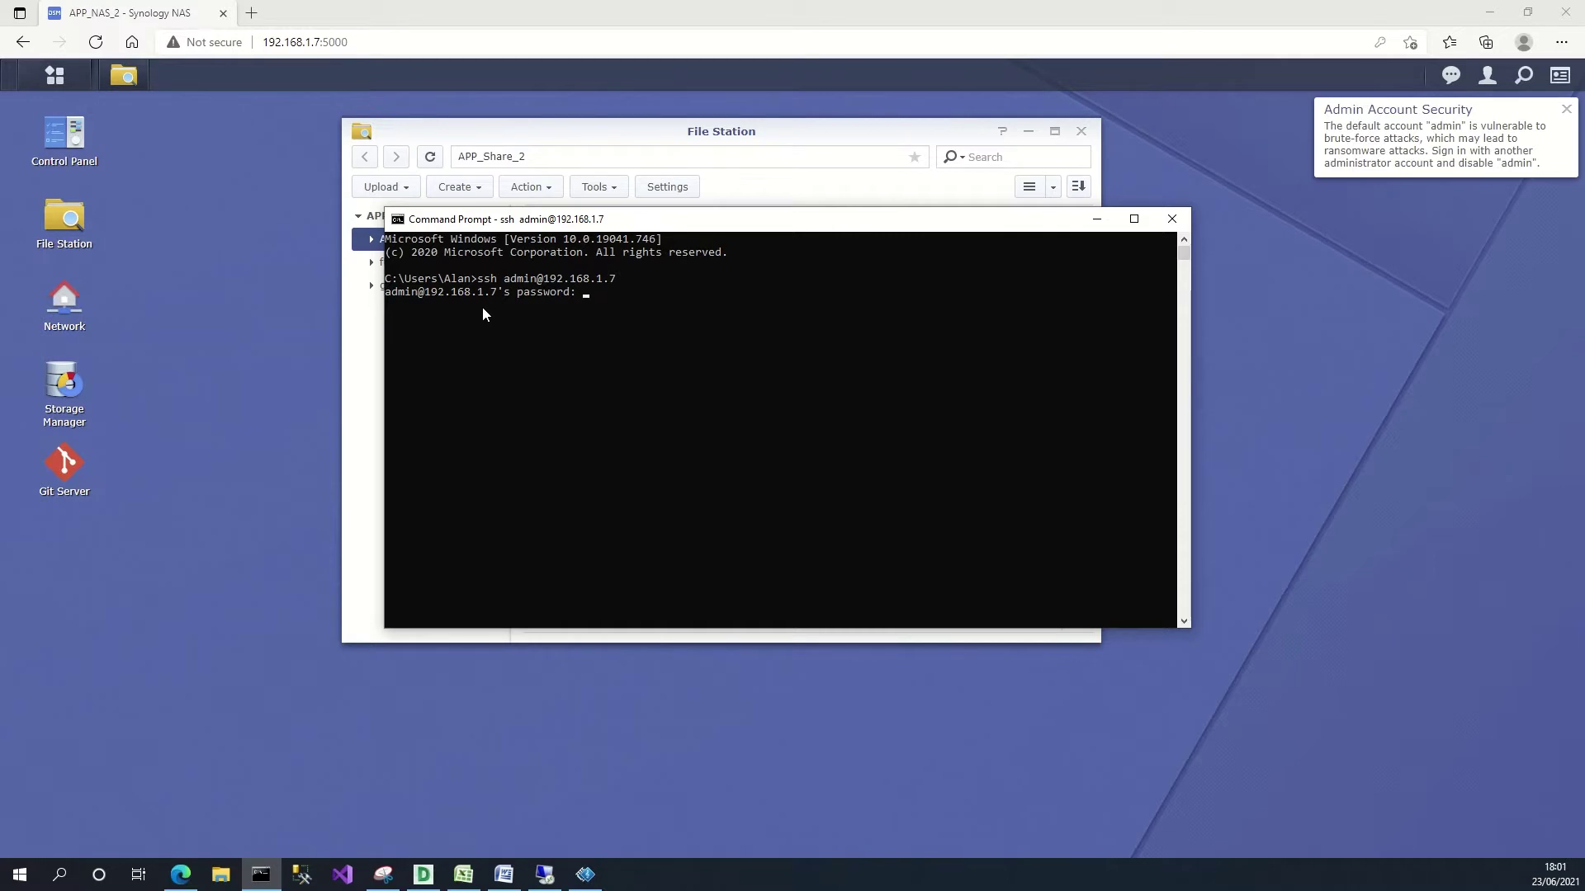
key(Return)
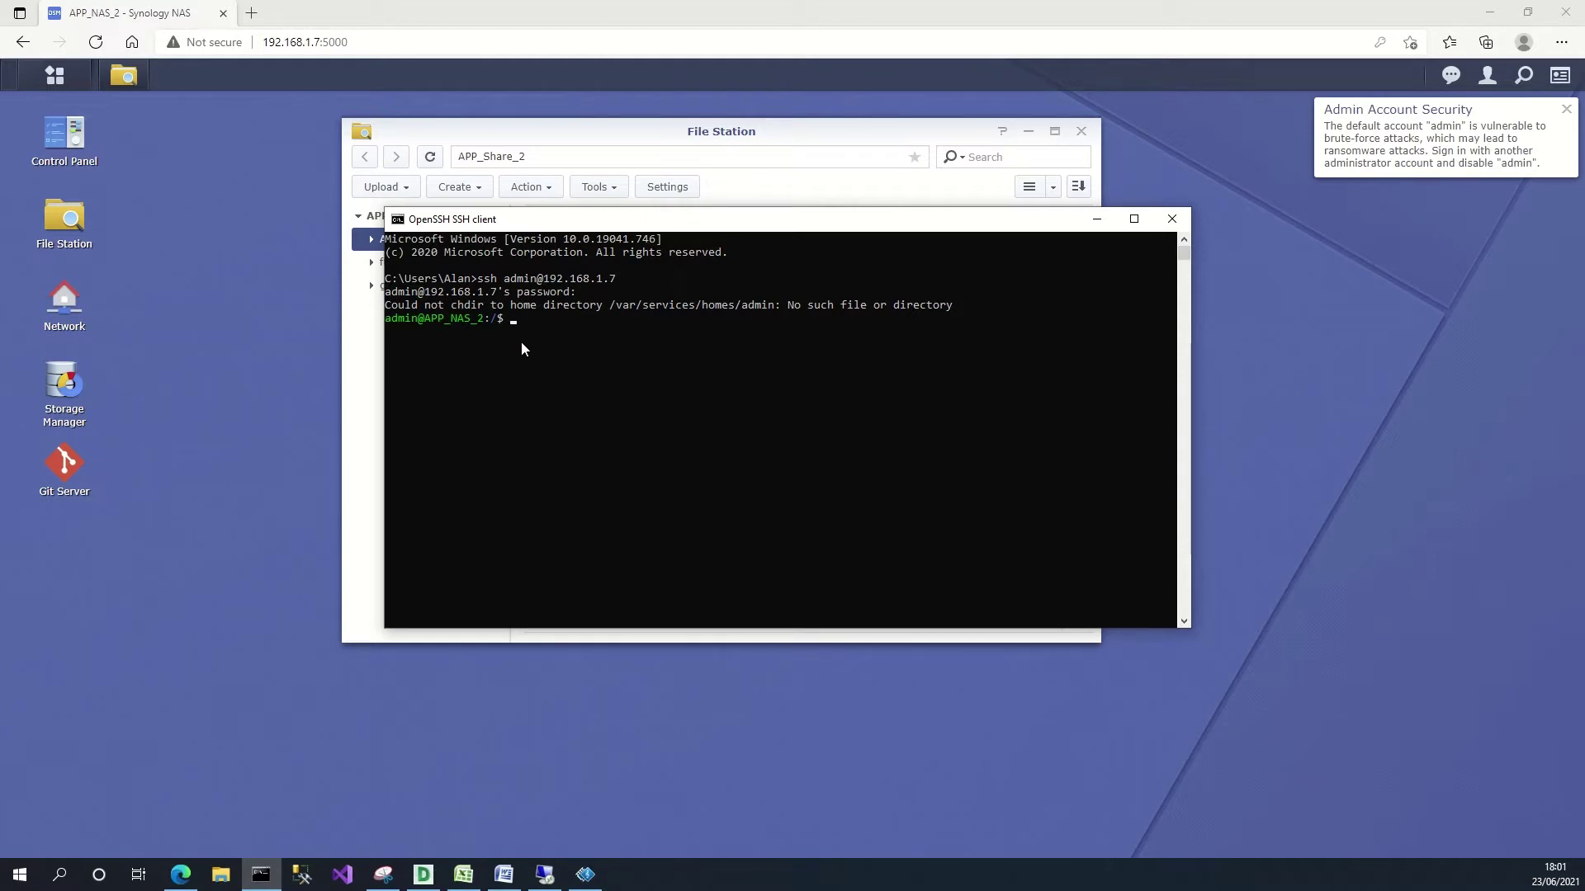
text(cd volume2/git)
key(Return)
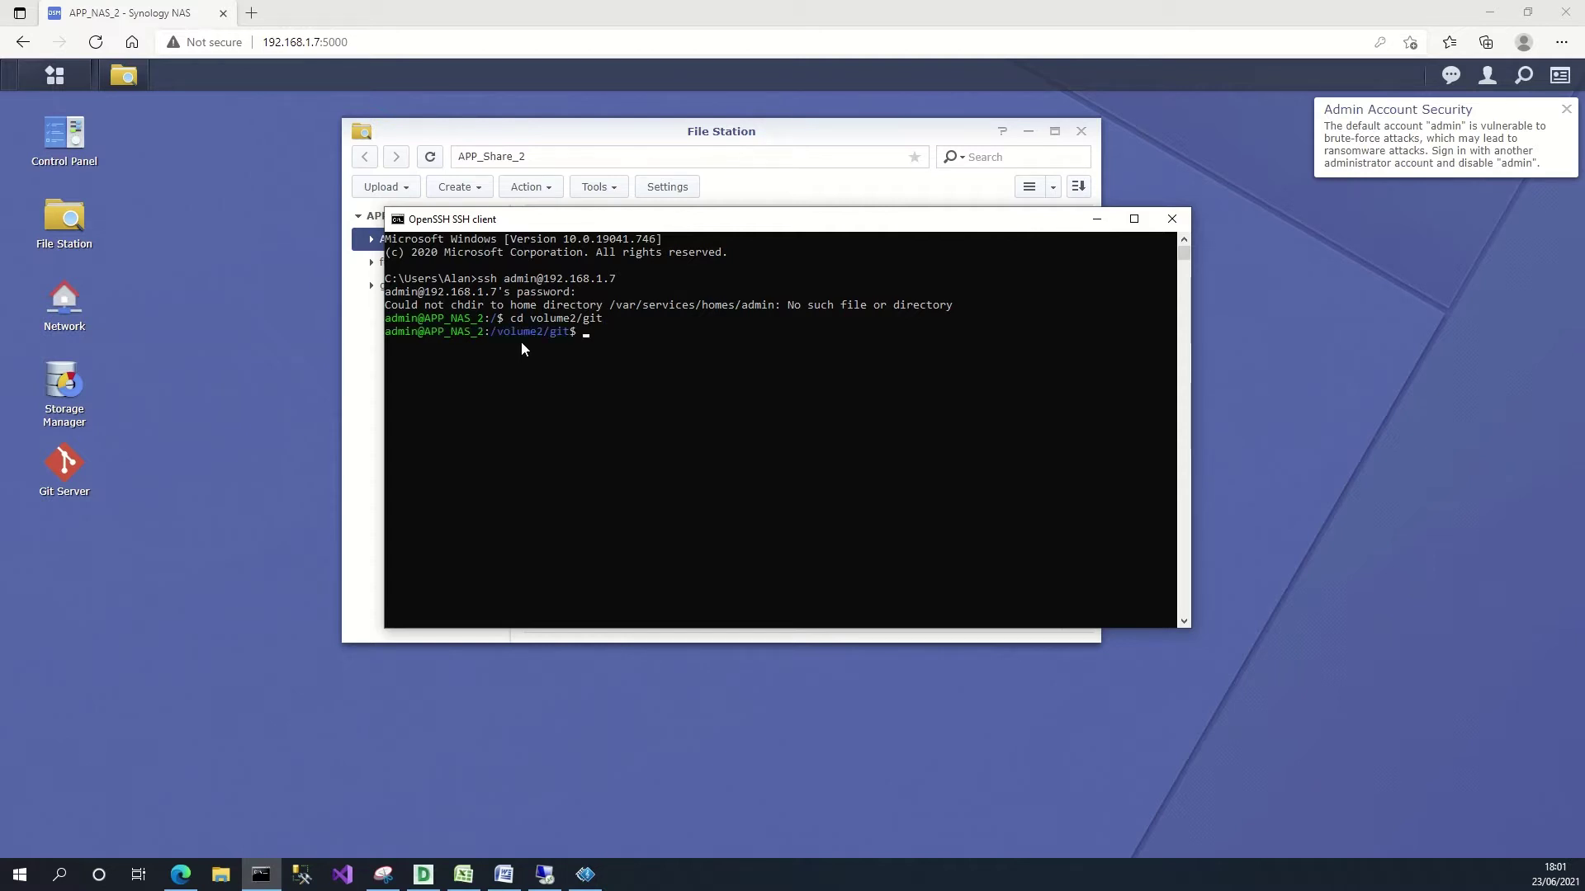
Step: Check in Storage Manager and File Station which volume holds the git shared folder, then close both
click(62, 229)
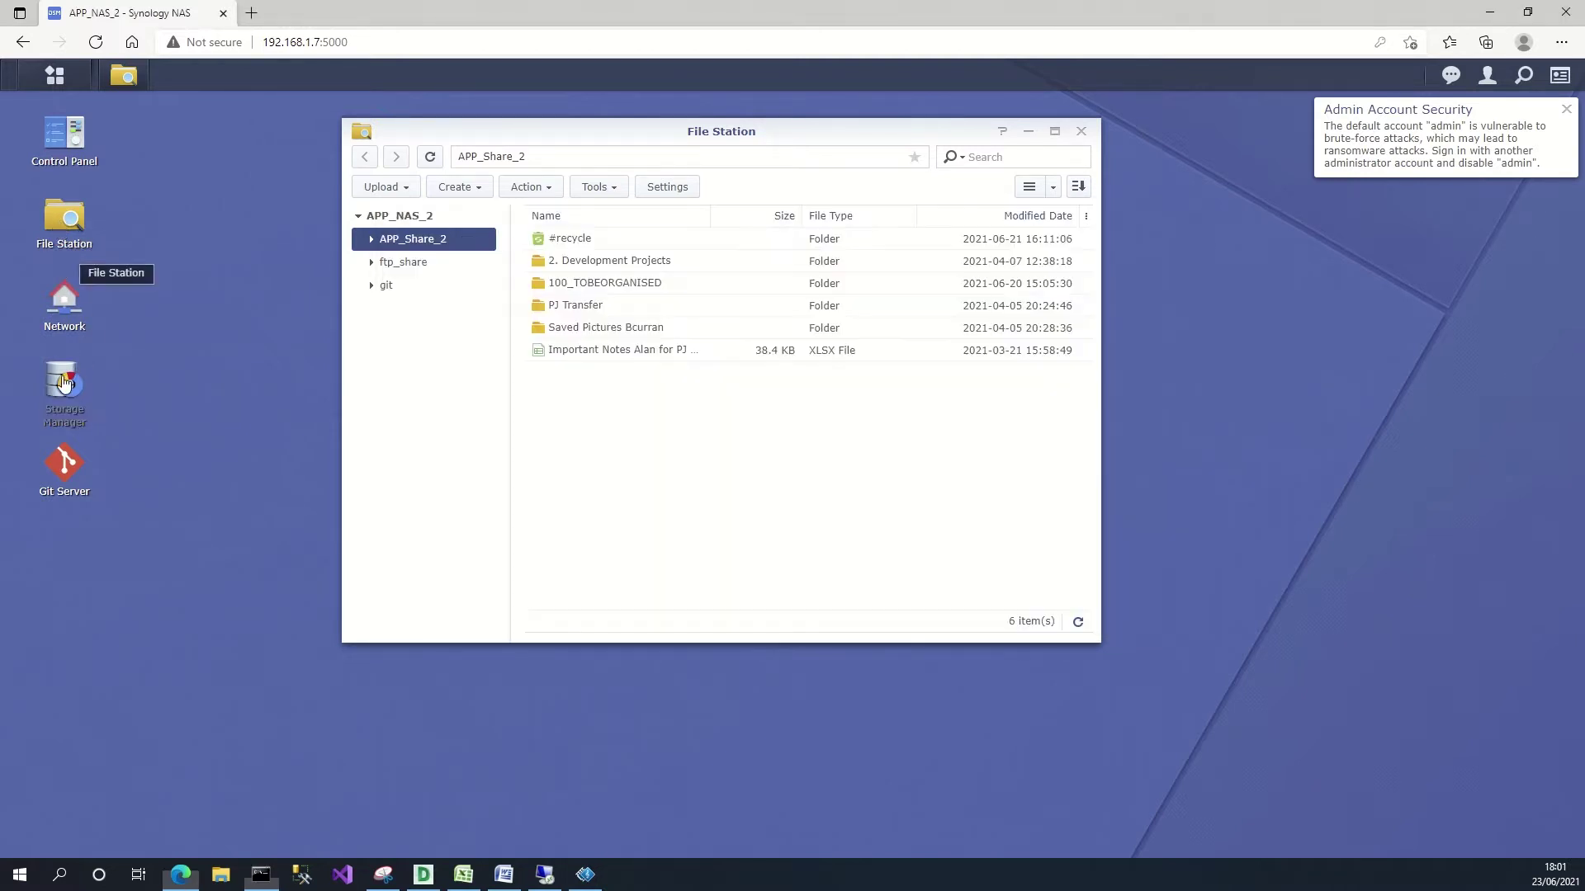
click(64, 384)
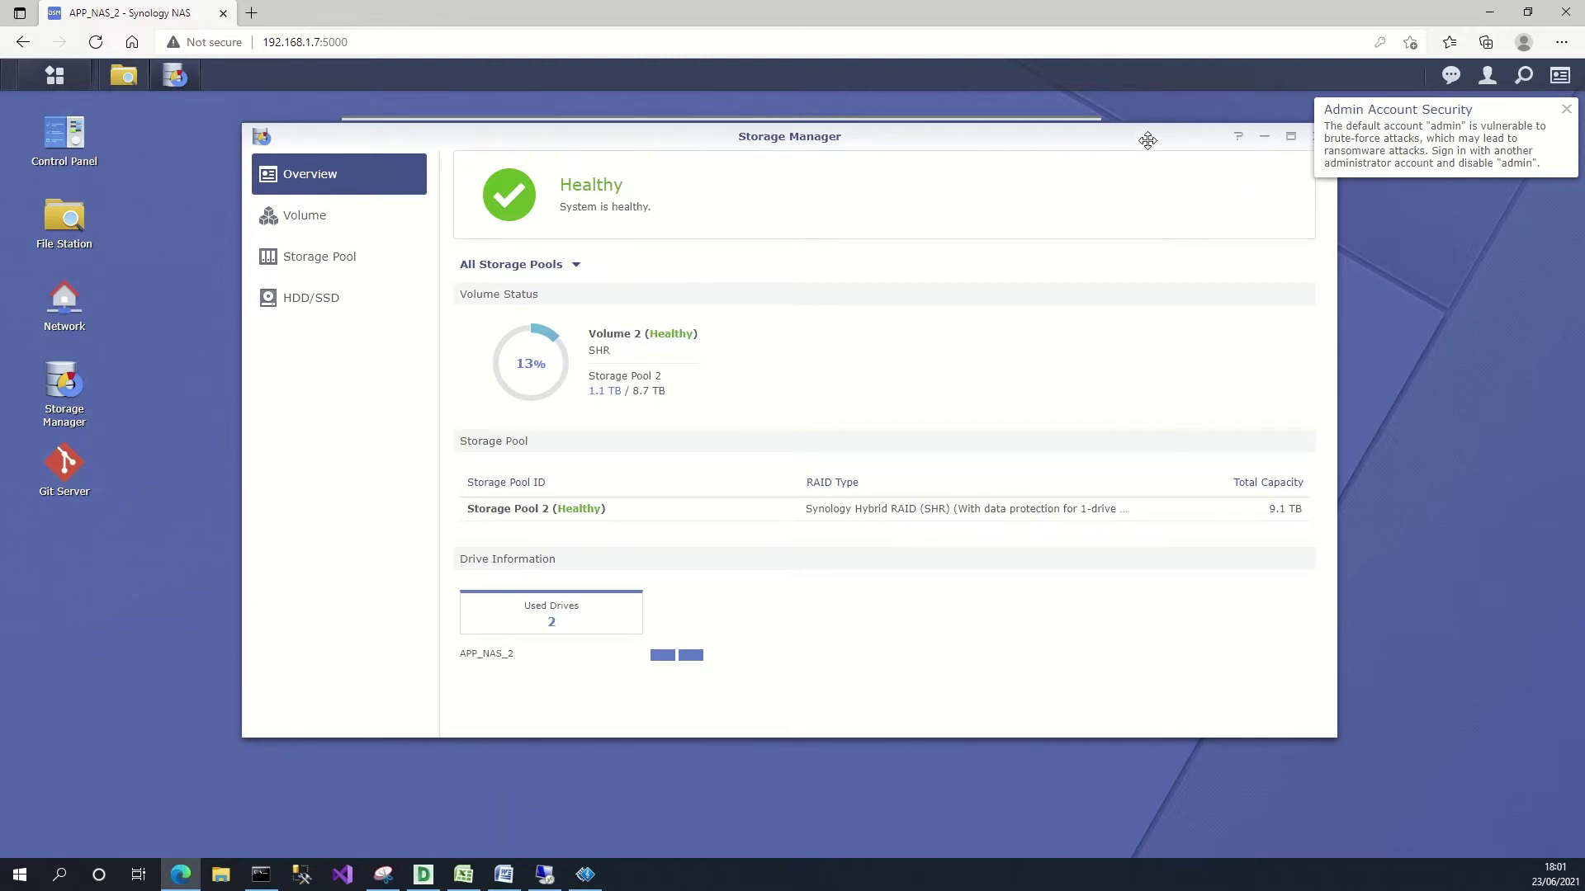
drag(1146, 142, 1072, 182)
click(1242, 179)
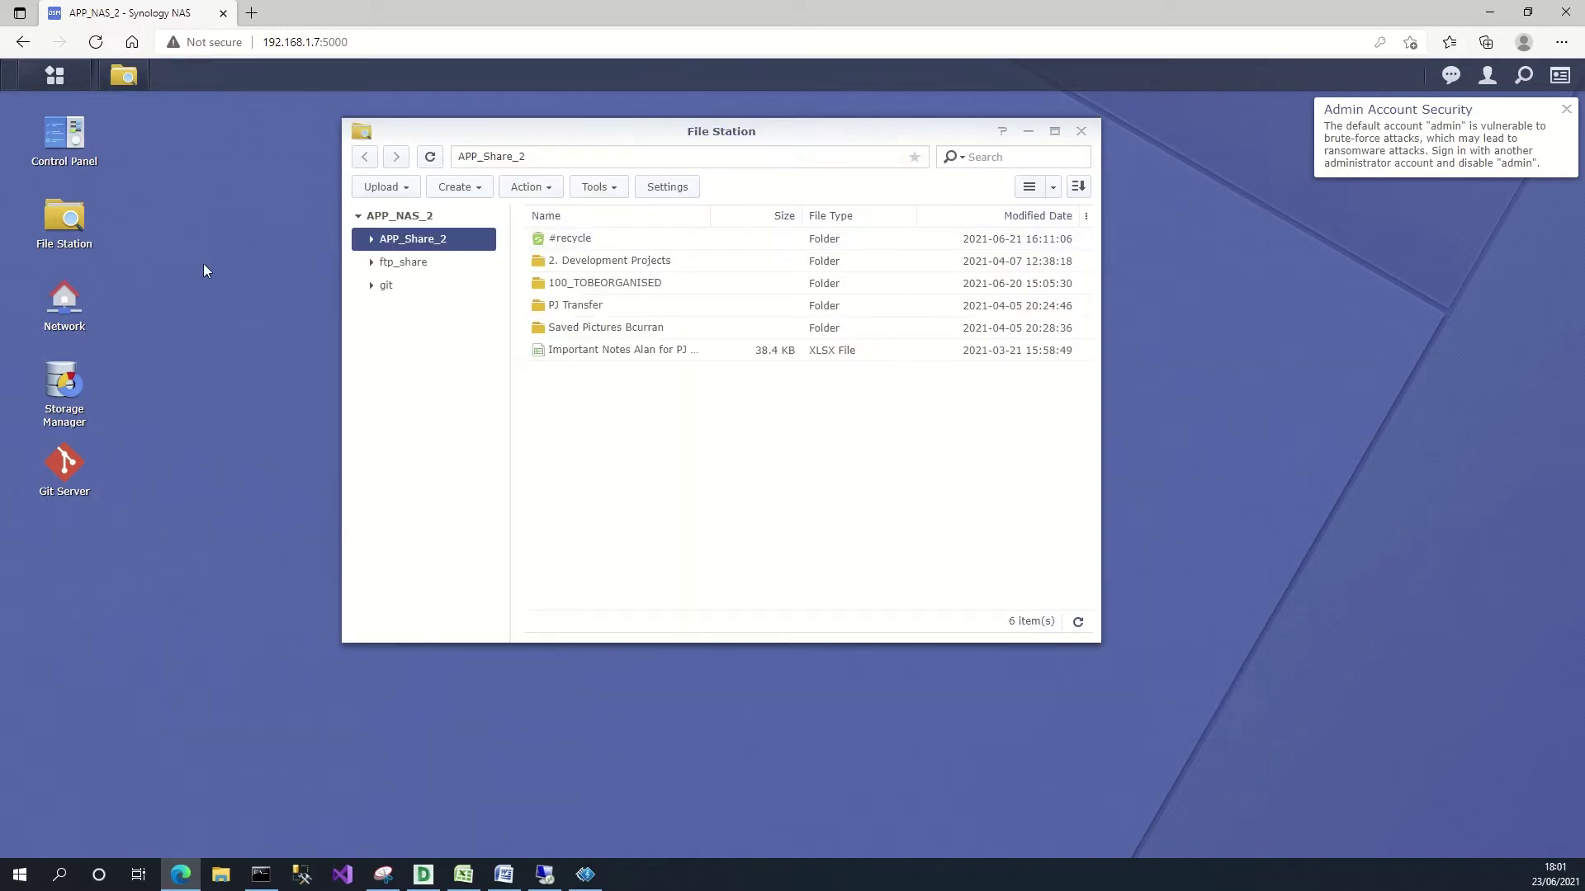
click(65, 218)
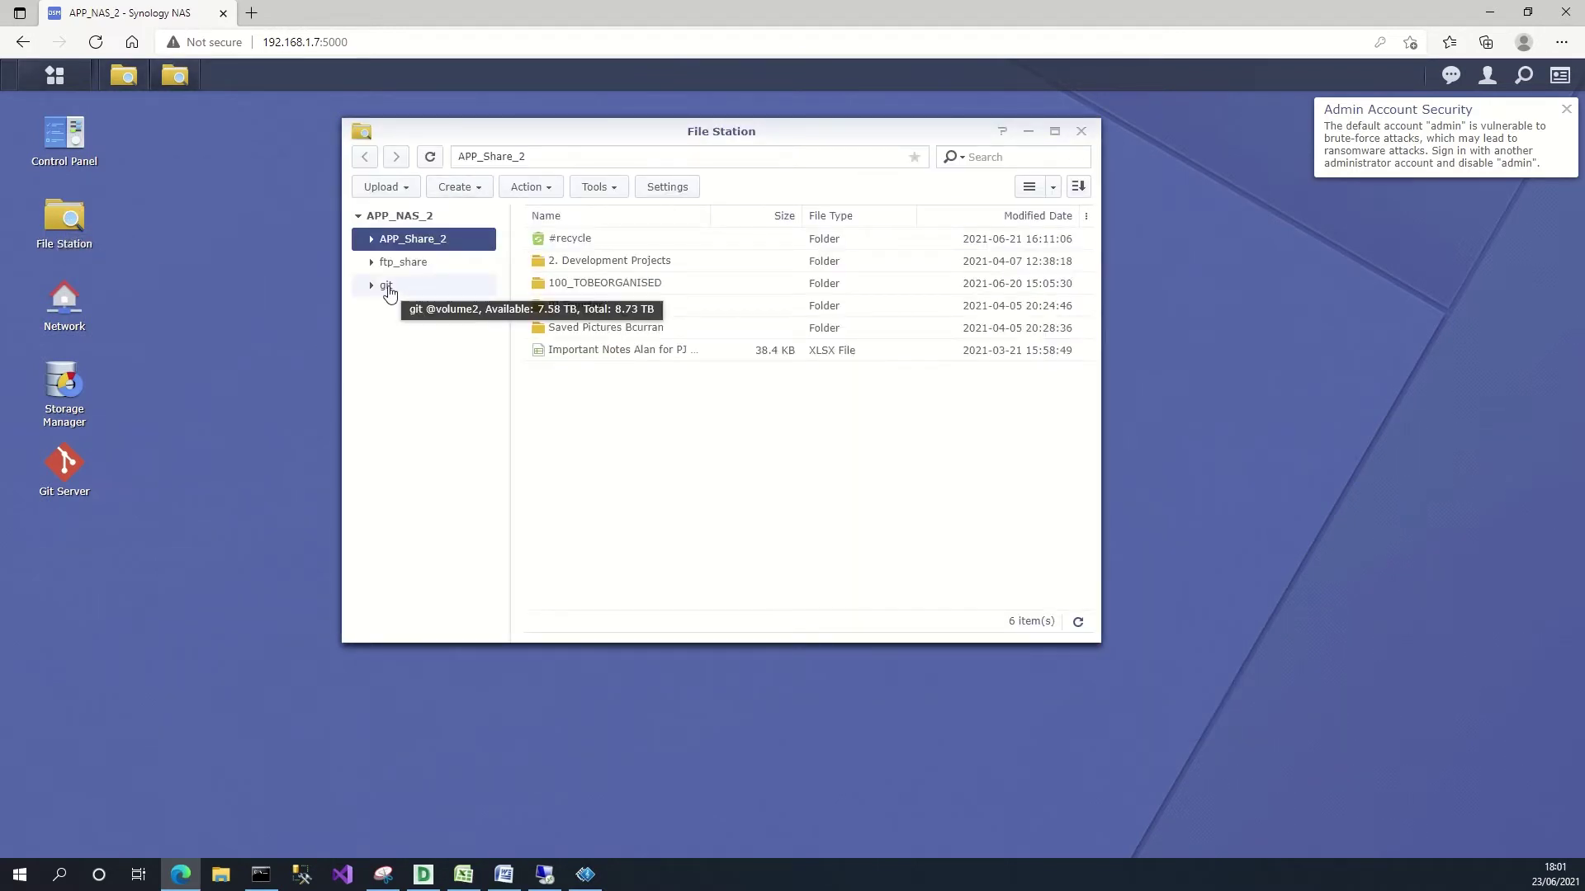
click(1081, 130)
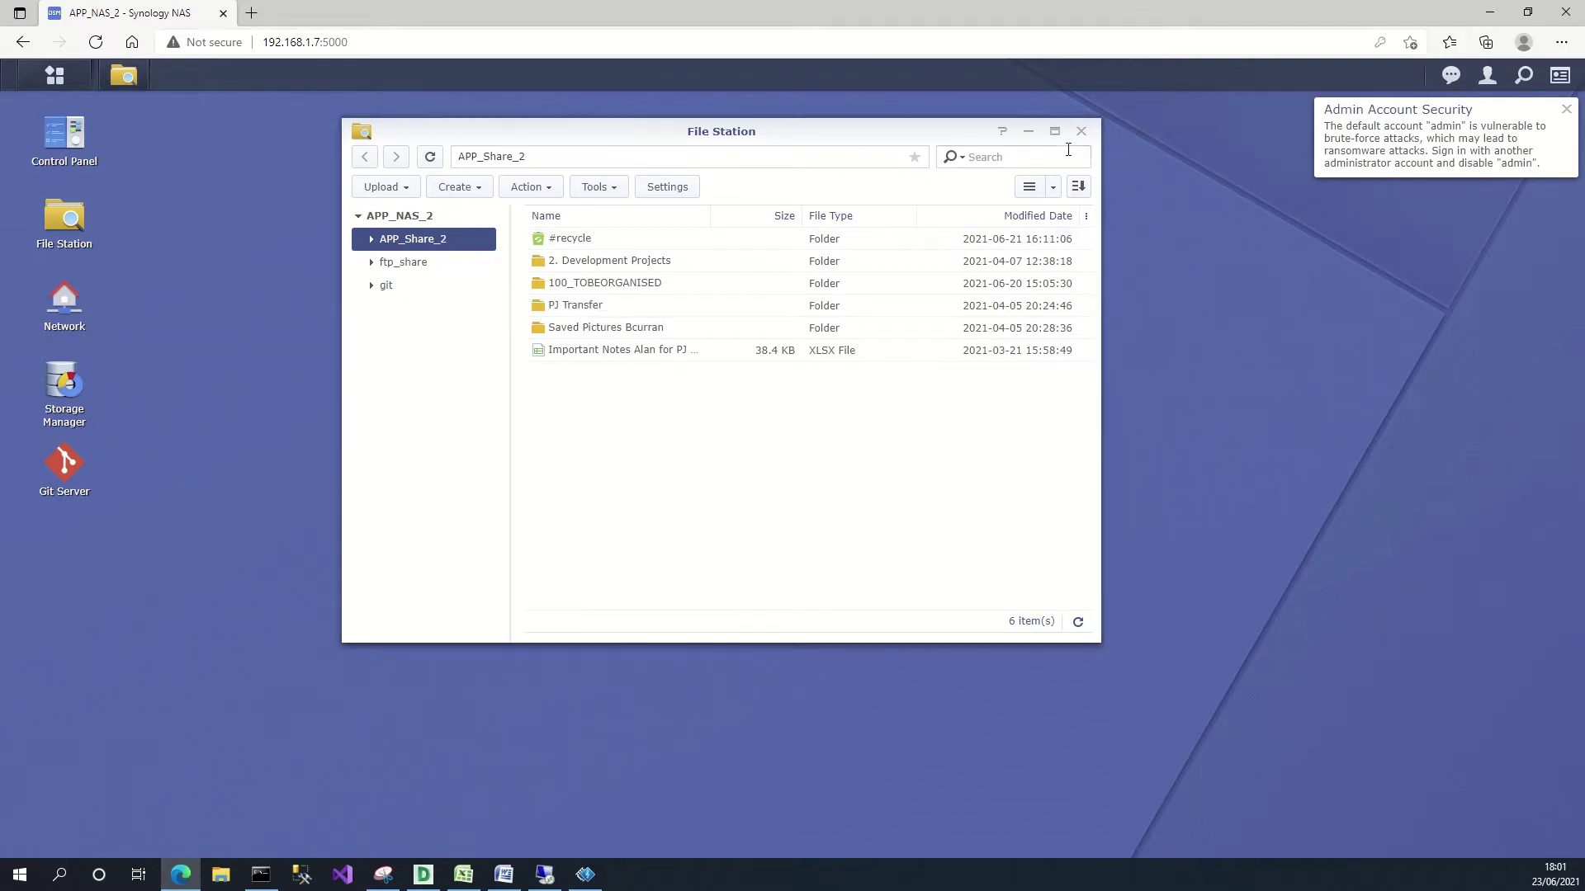
click(1082, 130)
Step: In the SSH session, create a bare repository with git init --bare GDP_Encrypt.git
click(261, 875)
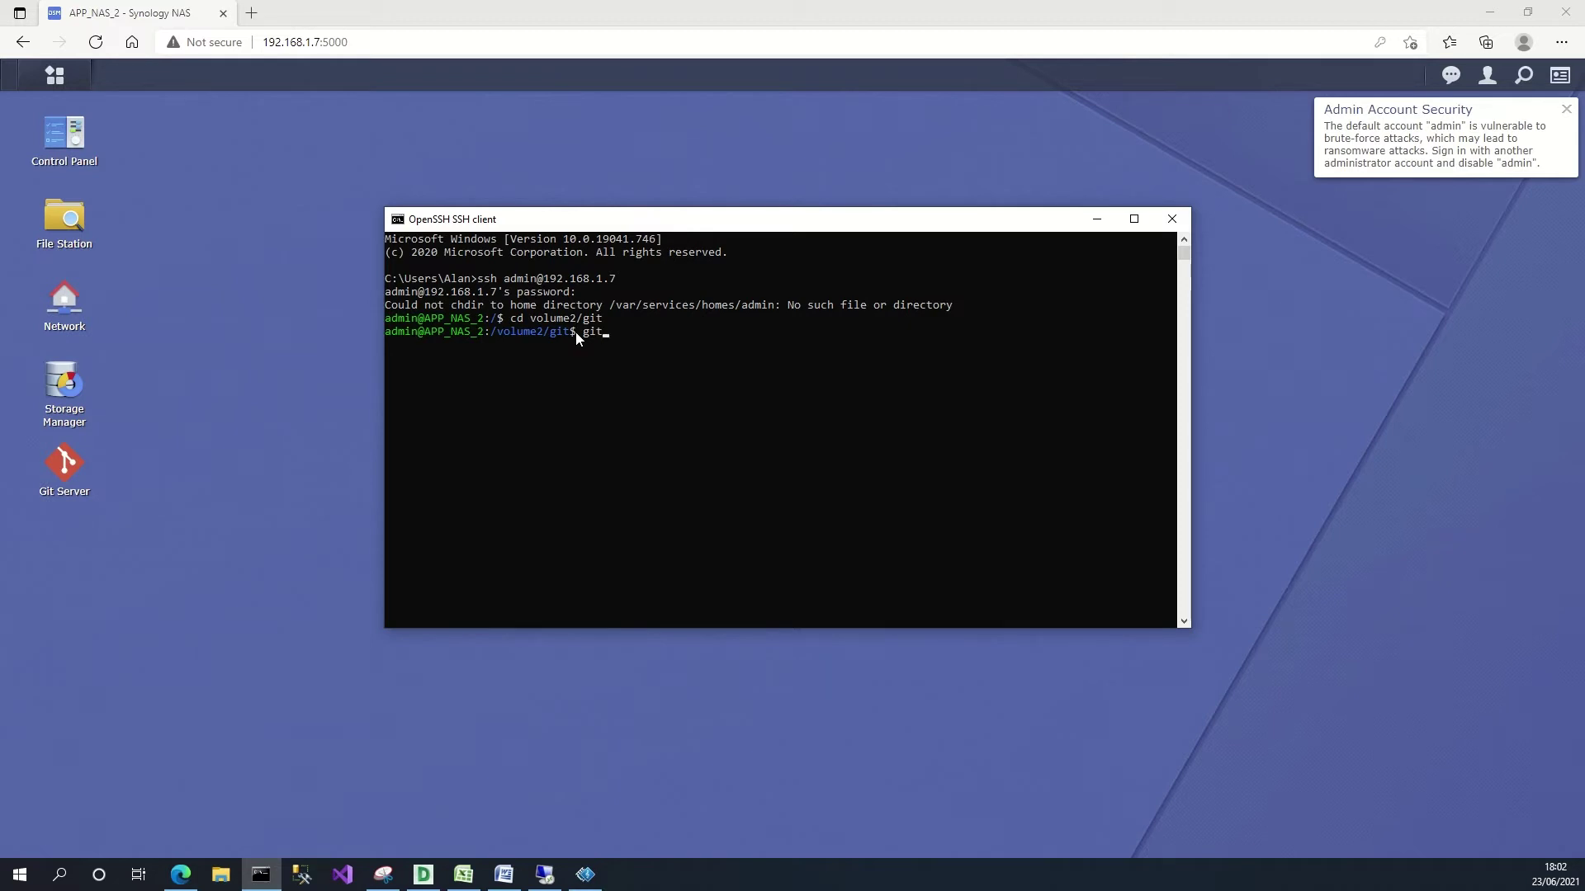
text(nit --bare)
text(GDP_Encrypt.git)
key(Return)
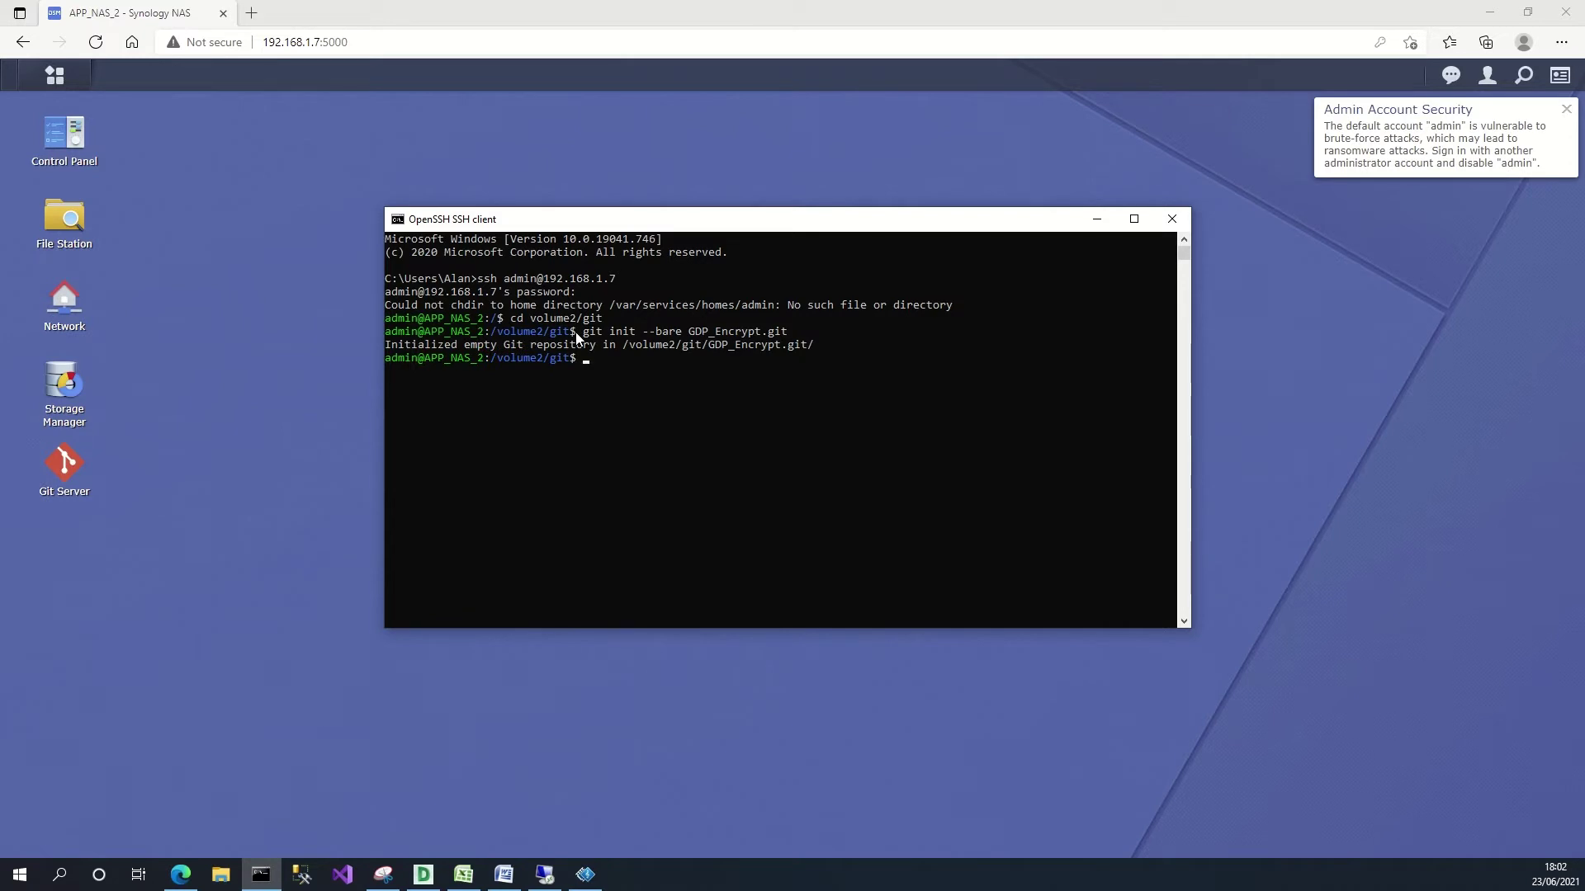
Step: Inspect the contents of the git shared folder in File Station for the new repository
click(64, 219)
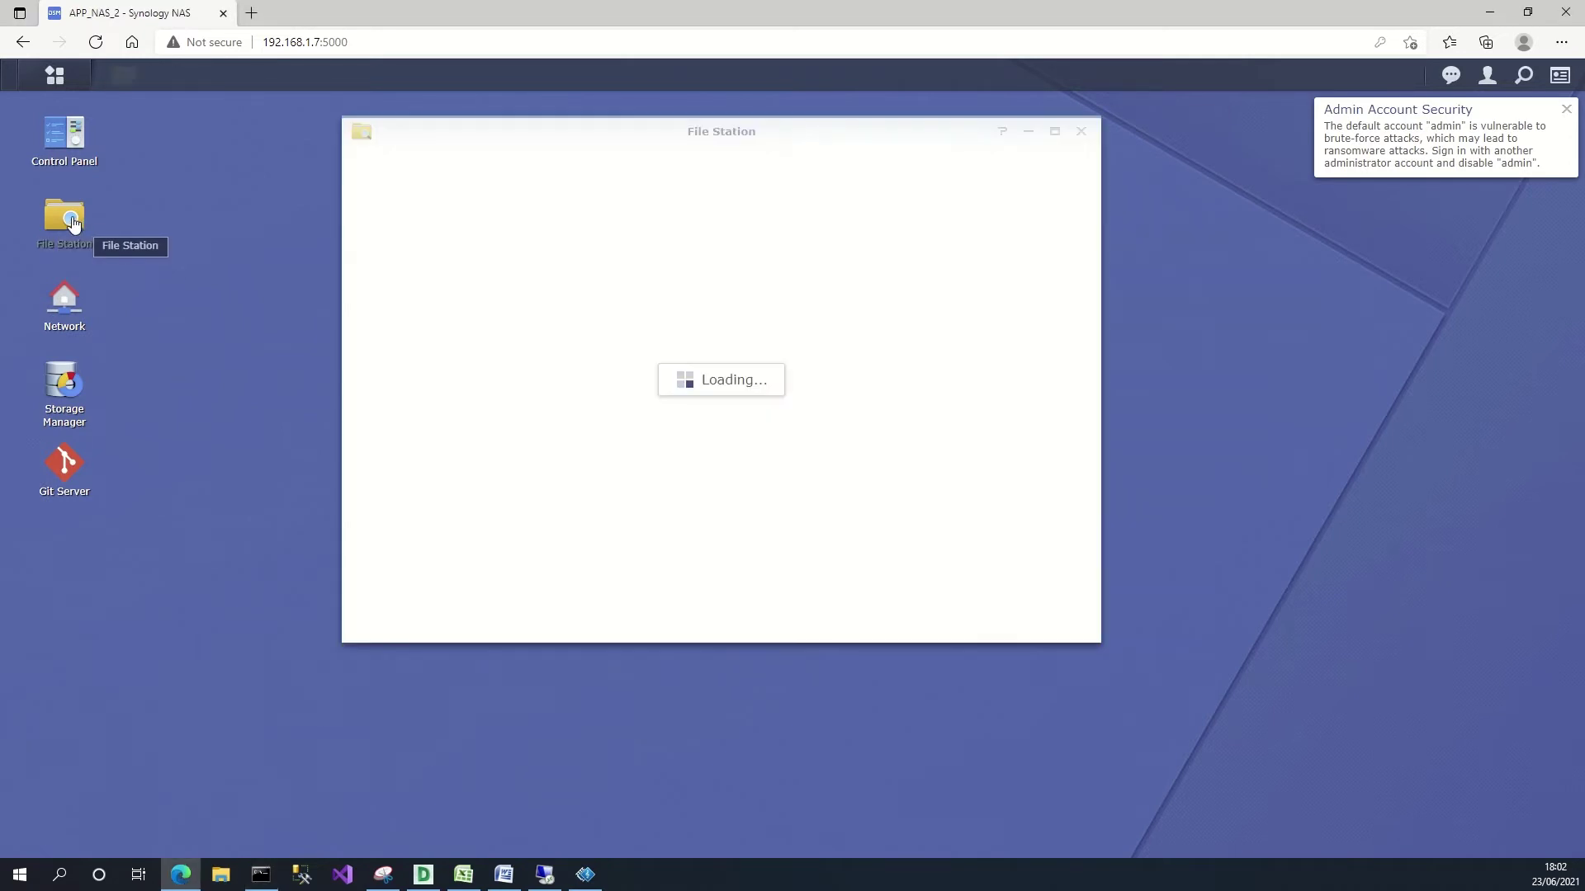
click(387, 285)
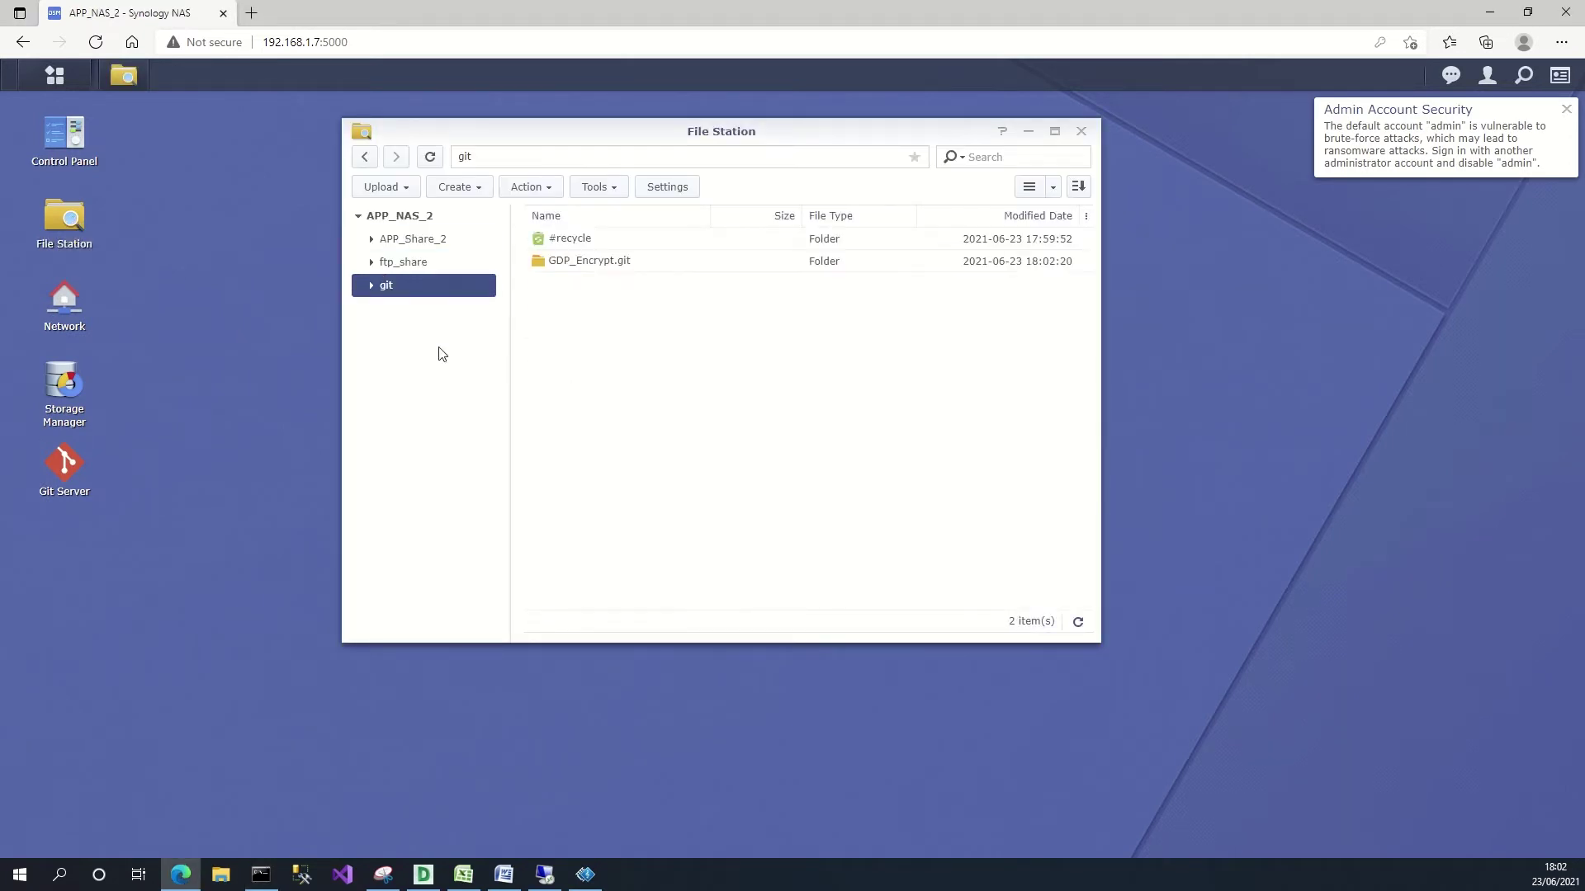
click(1029, 130)
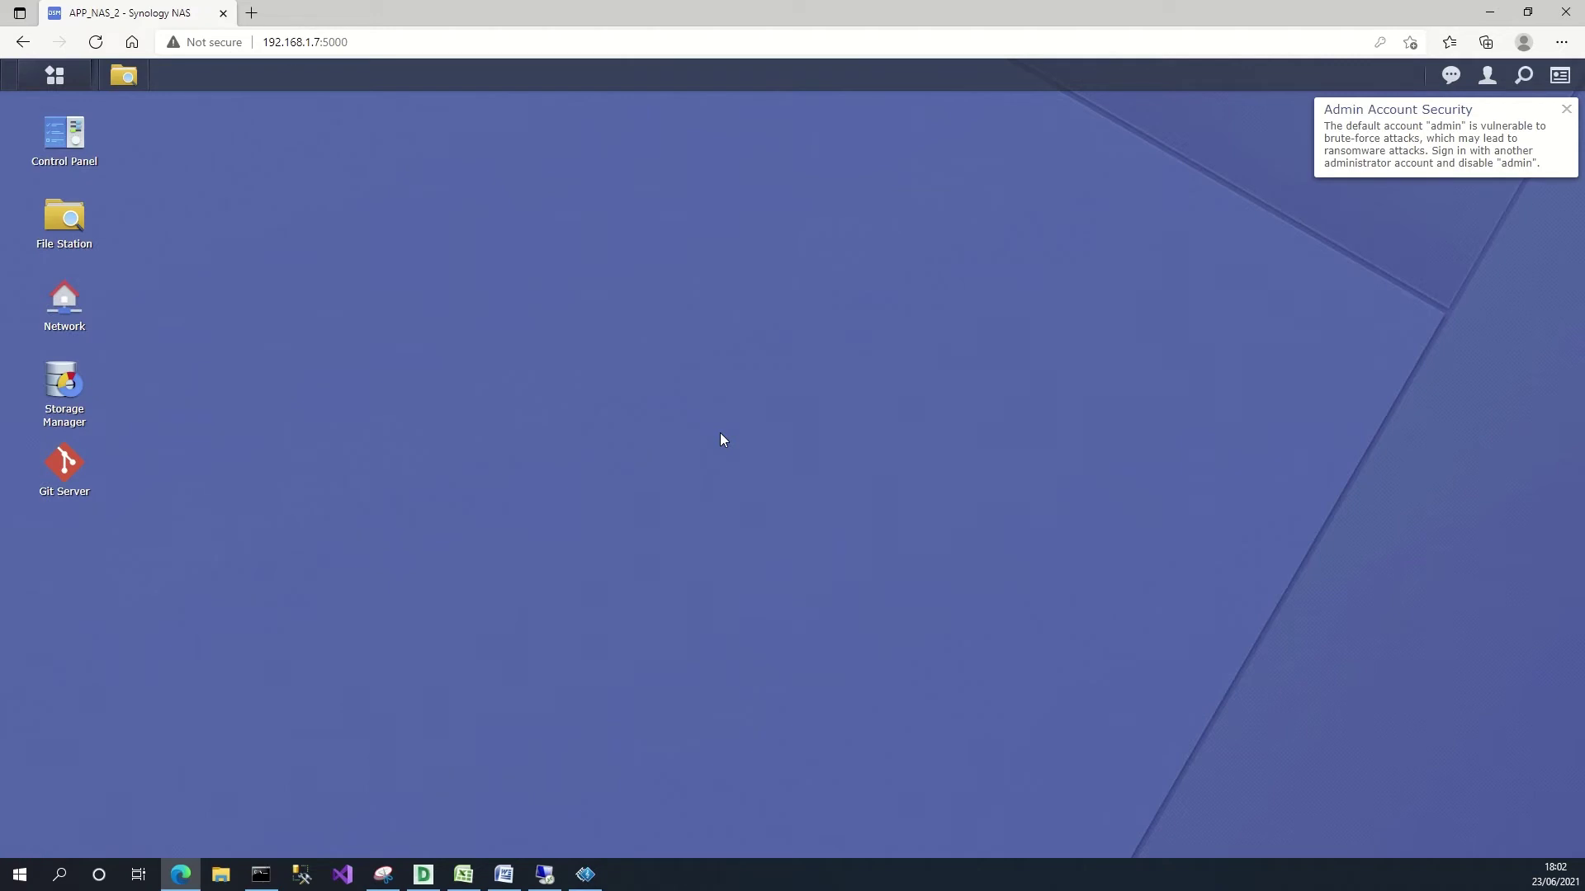
Step: Minimize the browser and open the local GDP_Encrypt project folder in File Explorer
click(1478, 11)
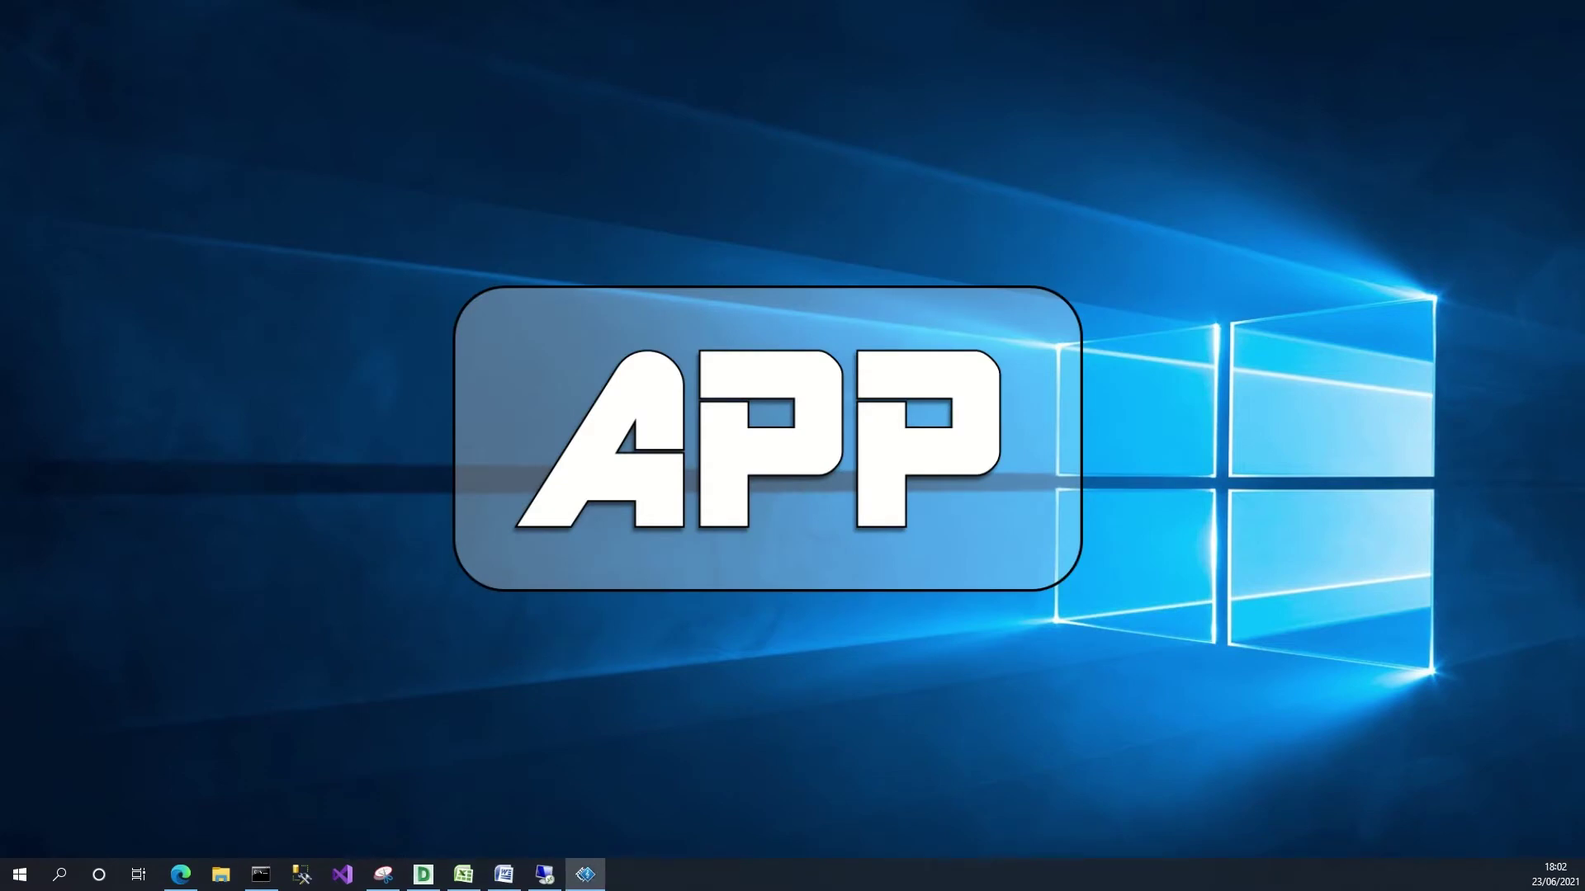
drag(1304, 330, 415, 374)
double_click(415, 373)
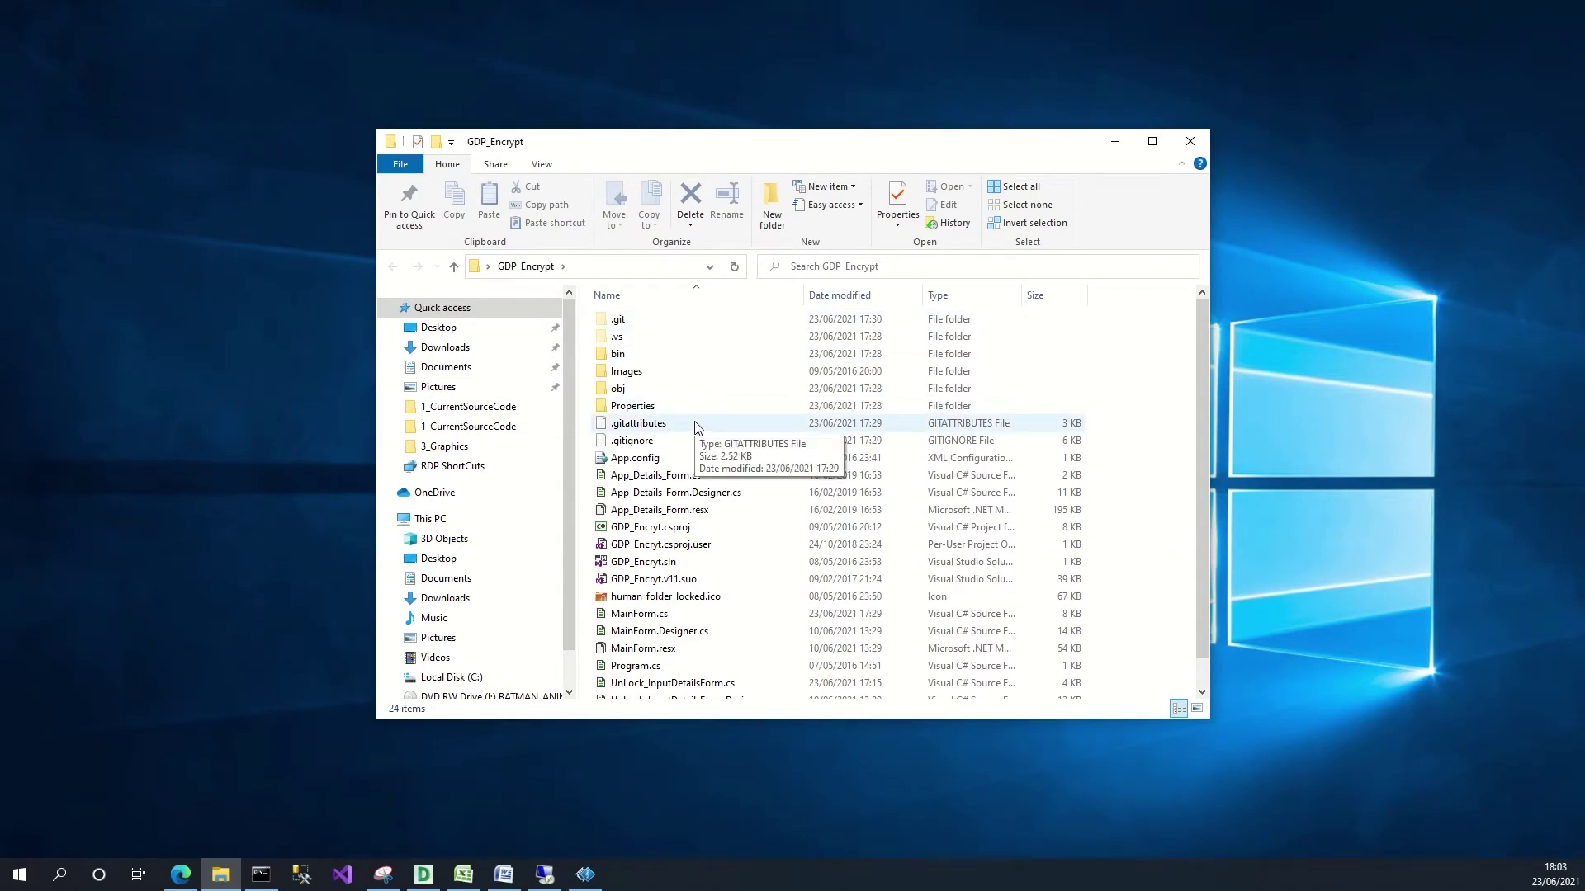
Step: Delete the .git folder and the .gitattributes and .gitignore files from the local GDP_Encrypt folder
click(697, 322)
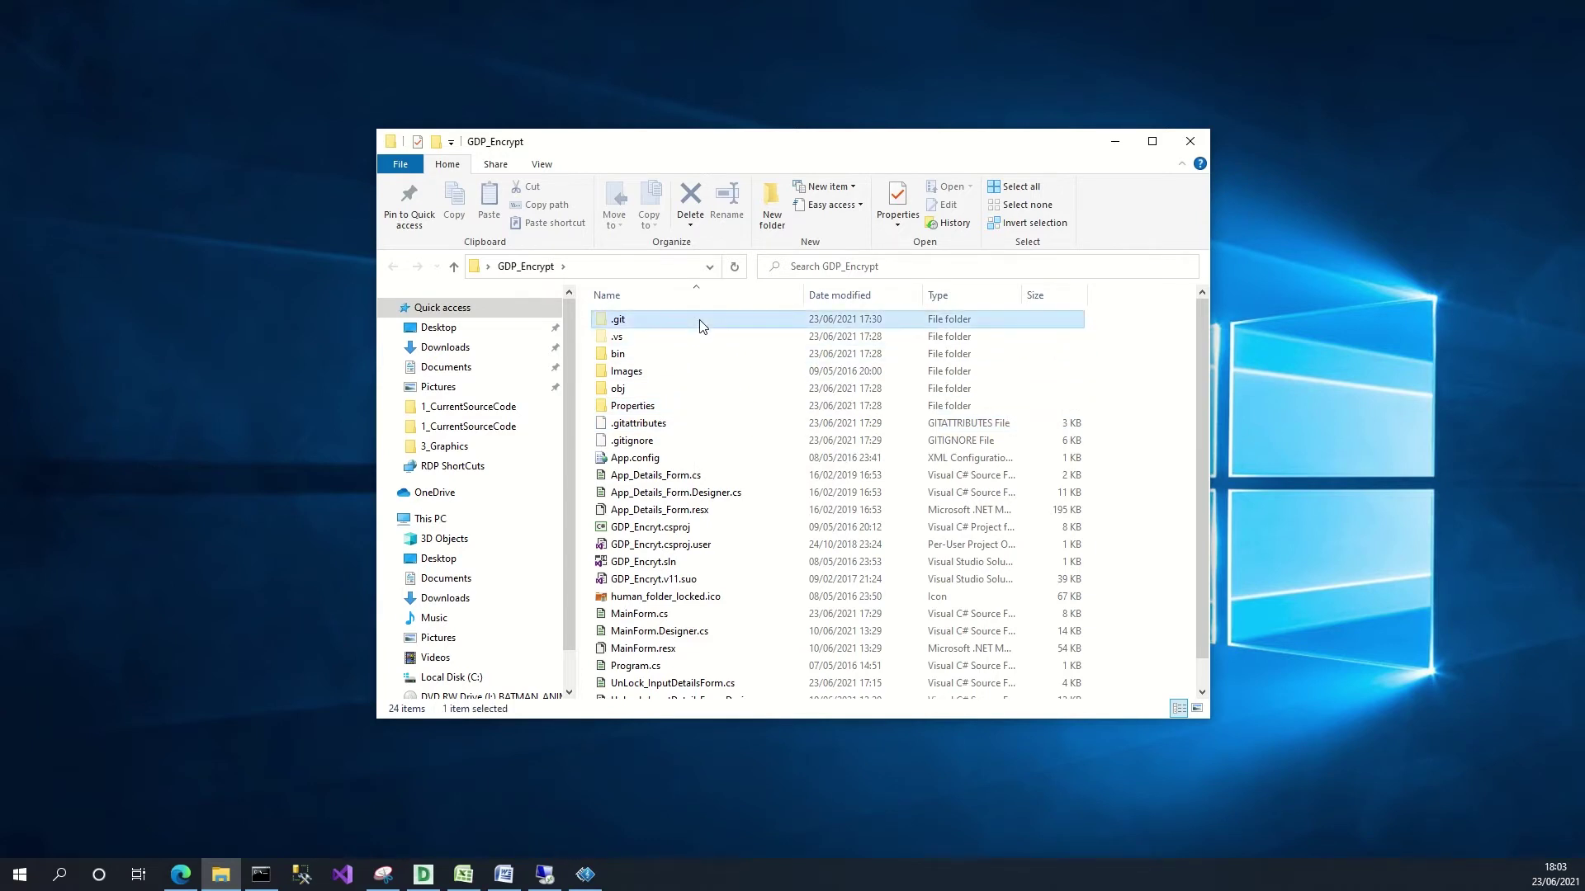
key(Delete)
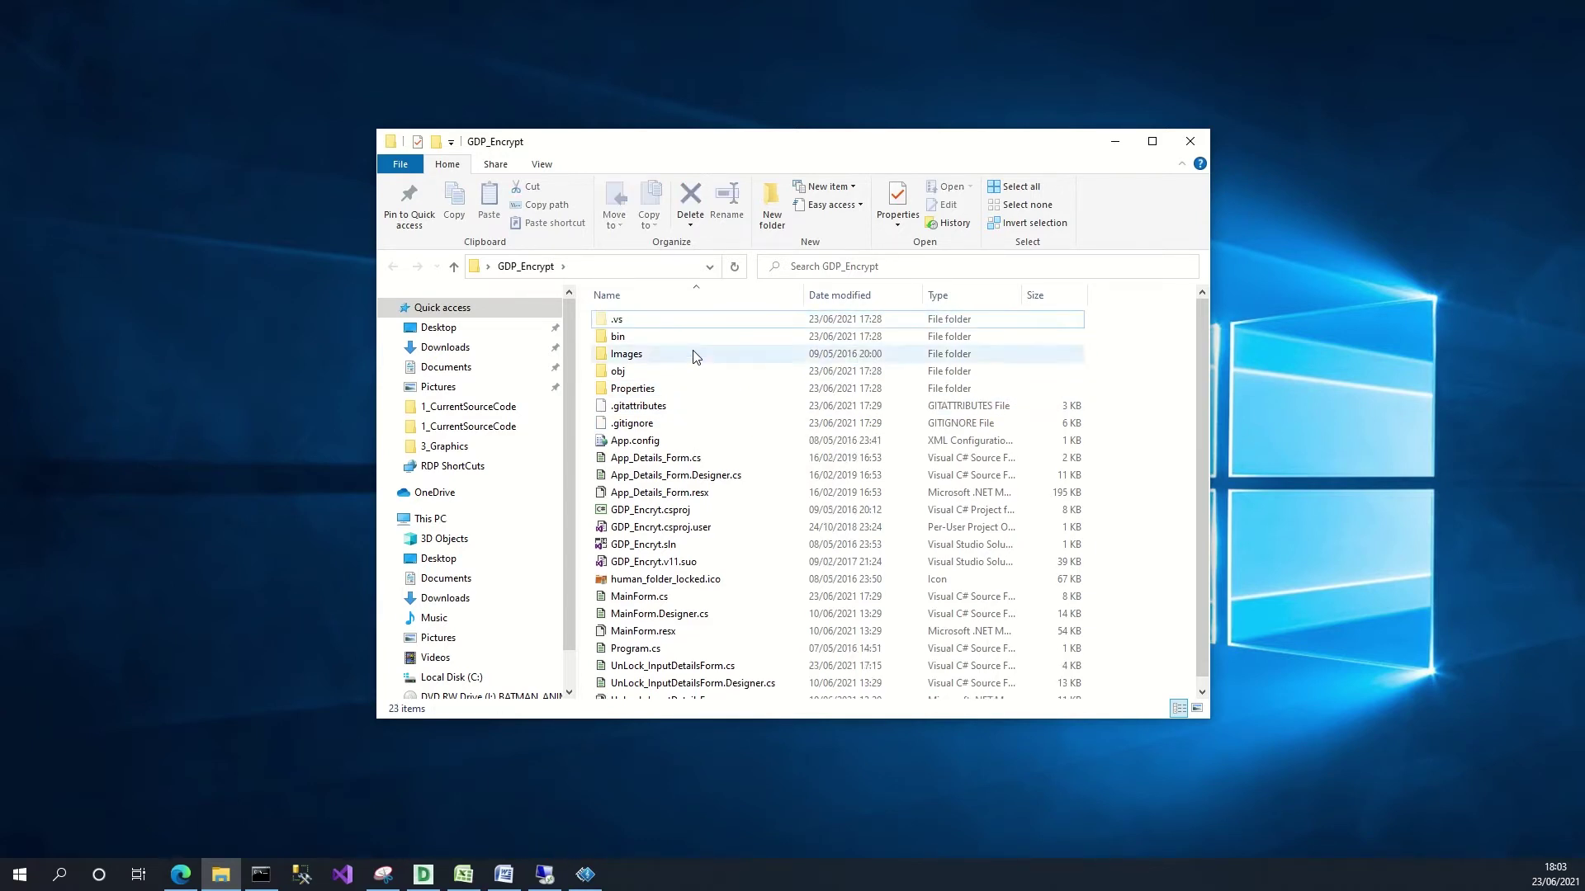
drag(1126, 419, 1044, 408)
click(1024, 413)
key(Delete)
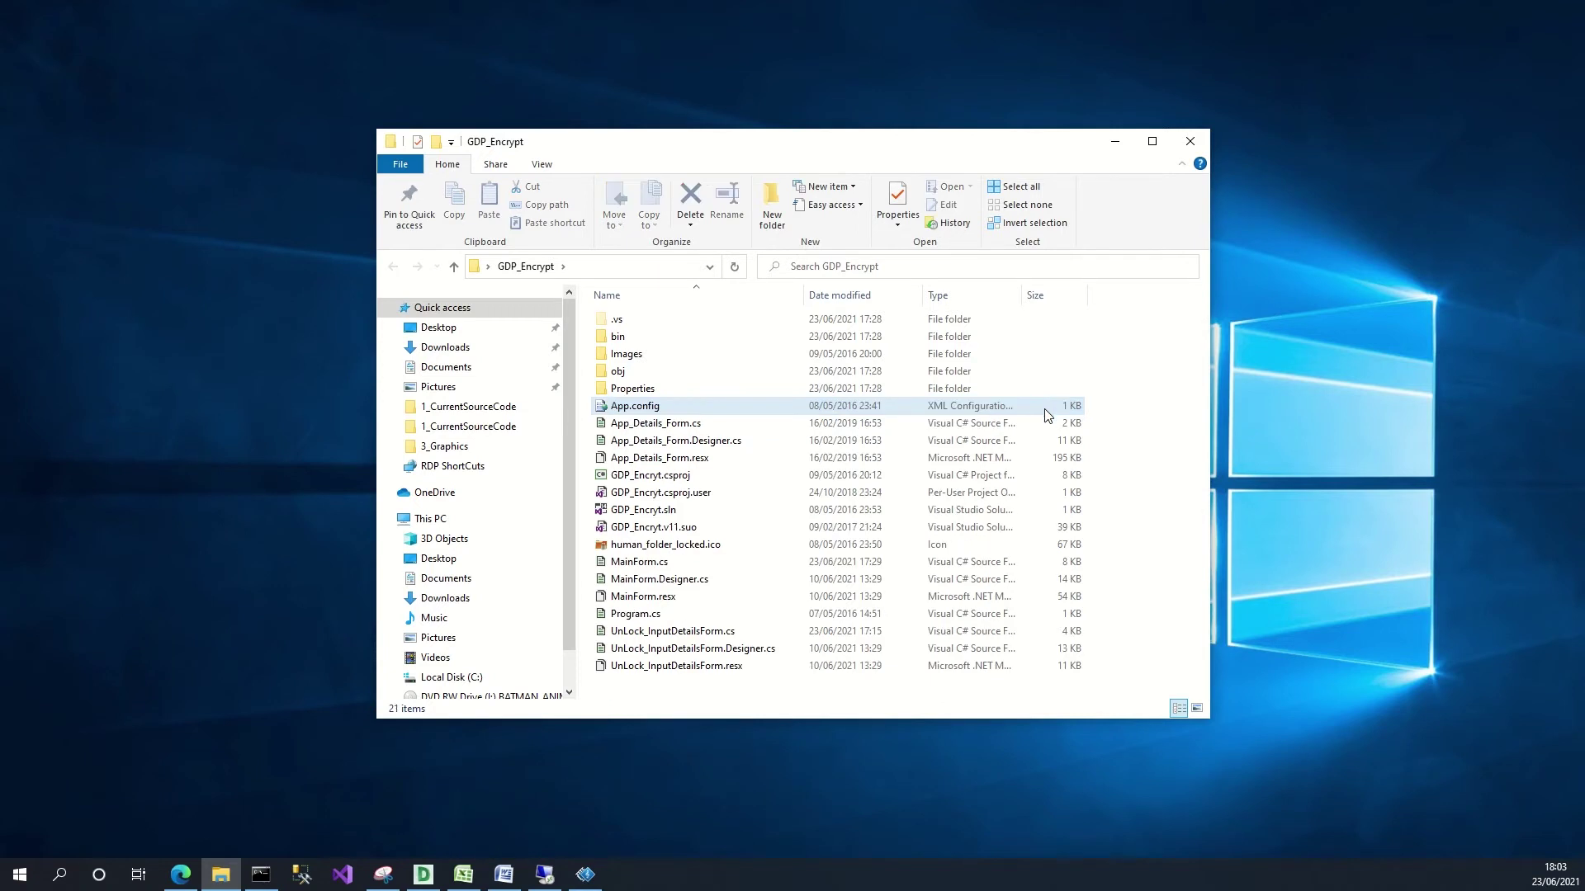
Step: Open GDP_Encryt.sln in Visual Studio and add the solution to Git source control
double_click(776, 516)
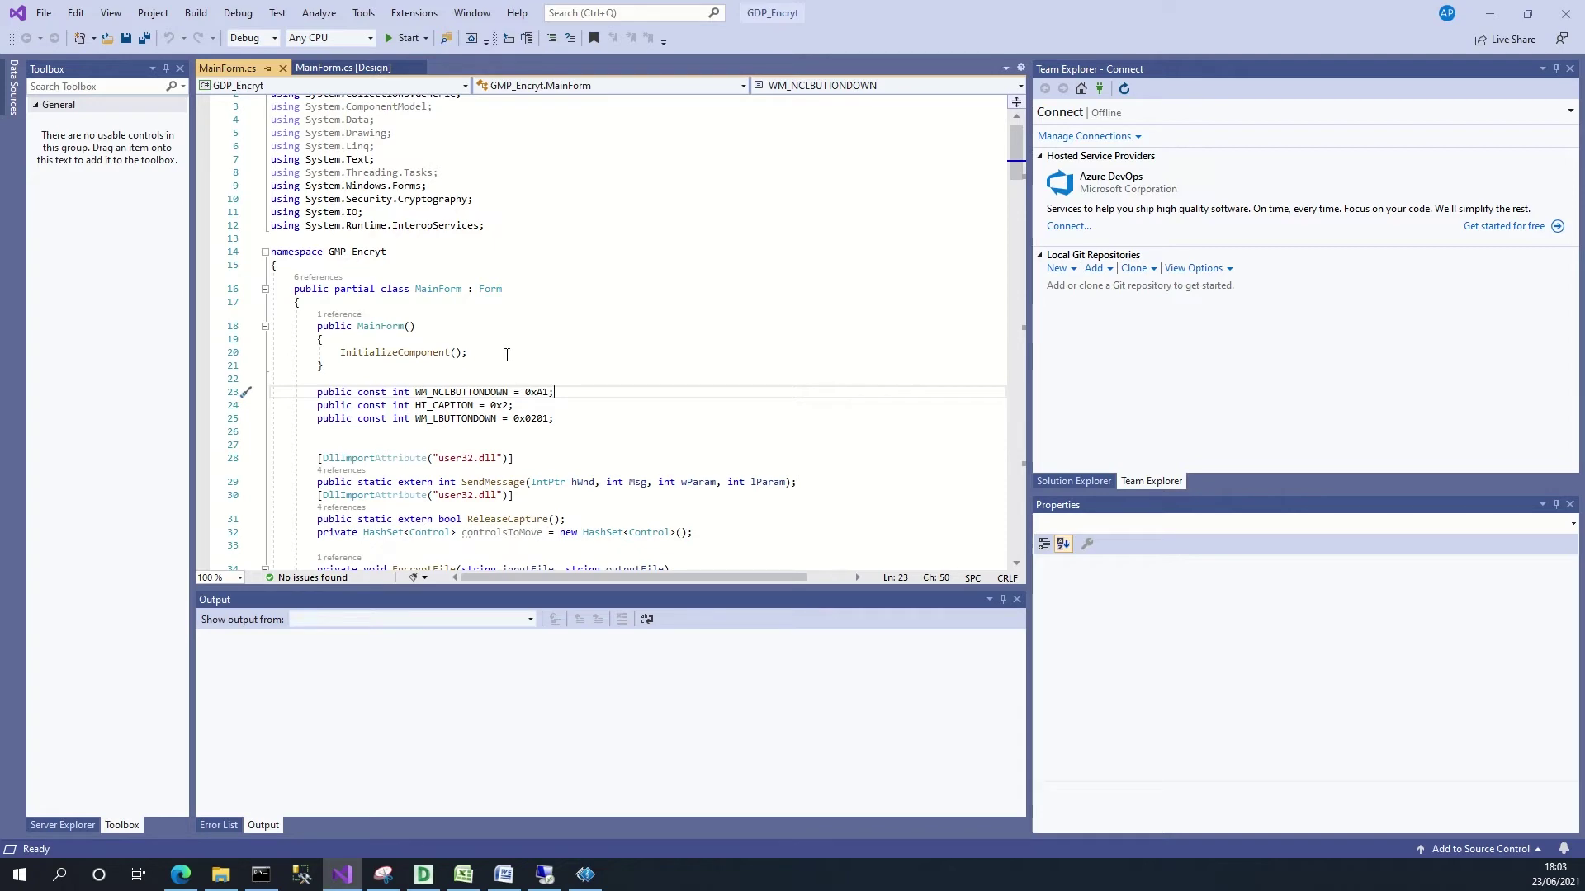
click(1489, 13)
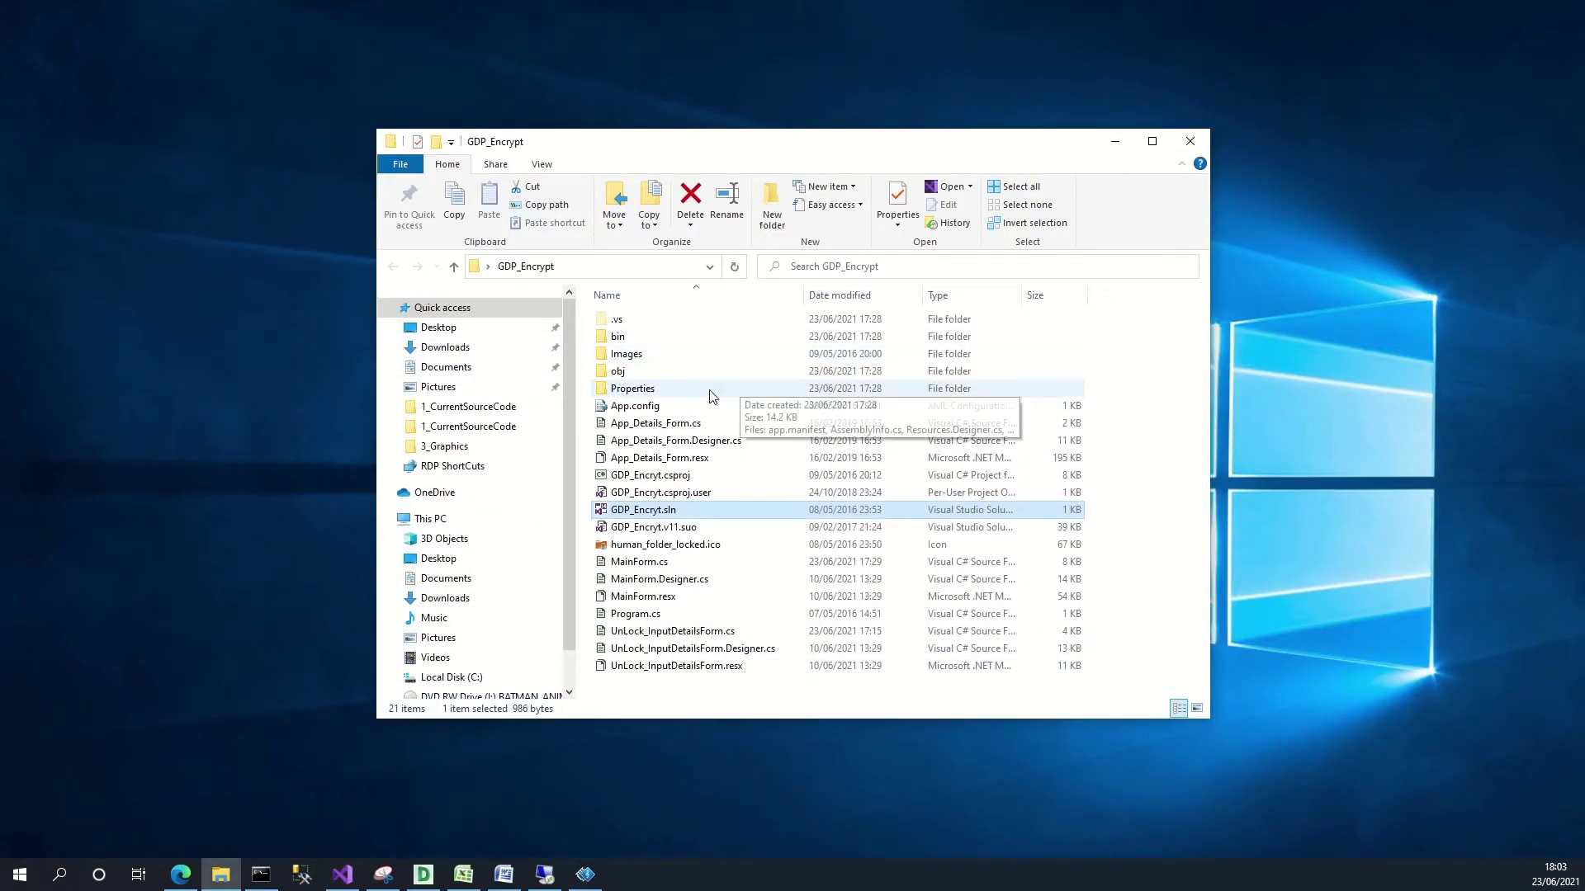
click(341, 874)
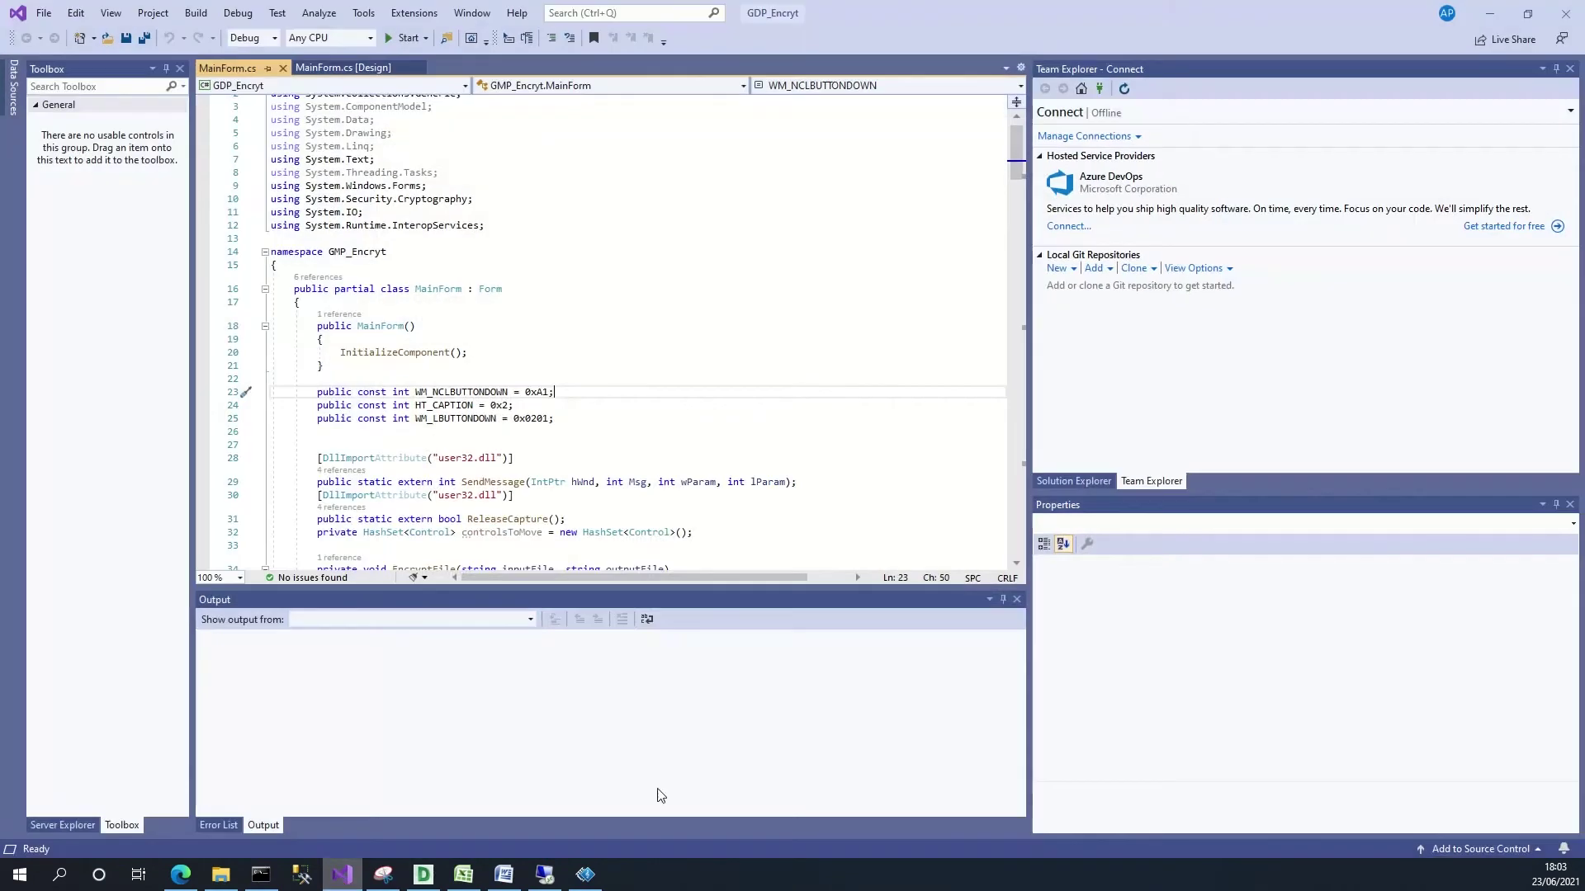
click(1523, 853)
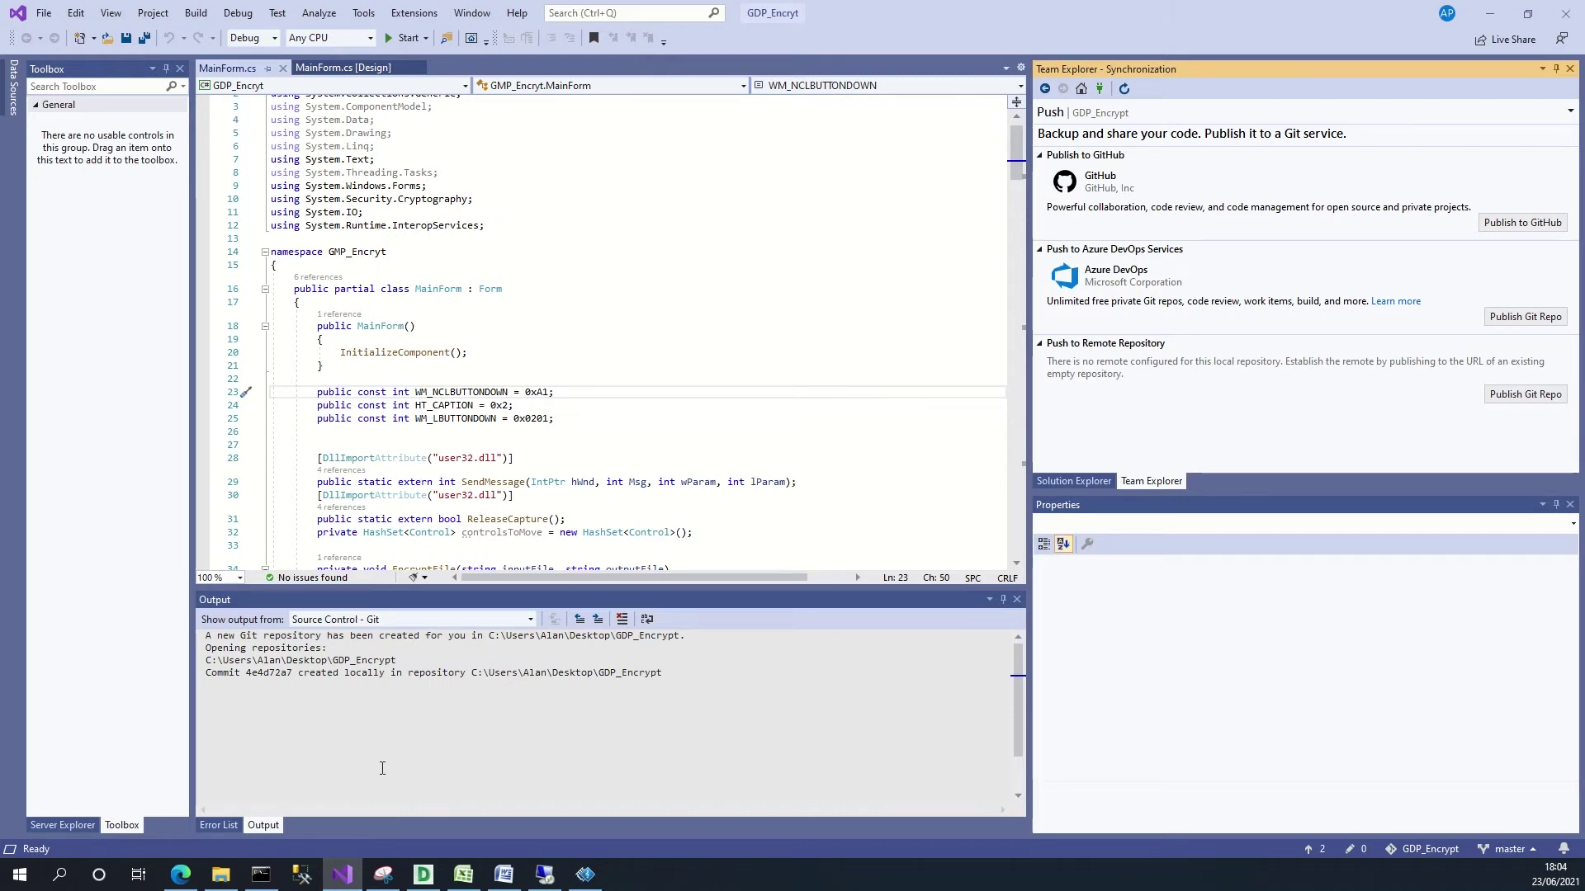
Step: Inspect the GDP_Encrypt folder in File Explorer for the new Git files, check the hidden items setting, then close it
click(220, 874)
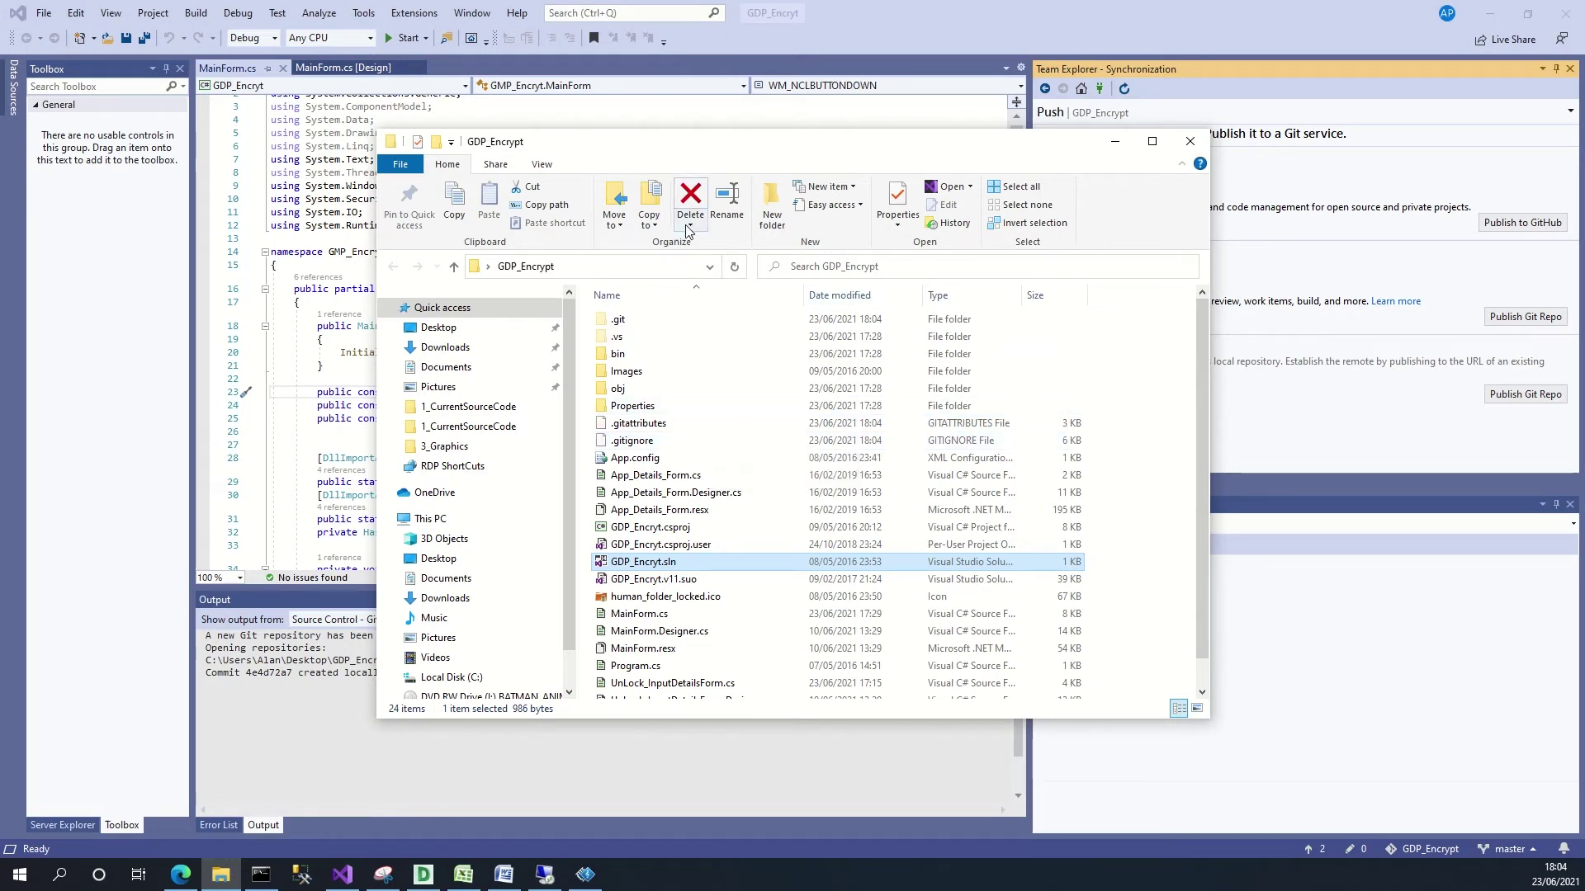
click(542, 165)
click(982, 223)
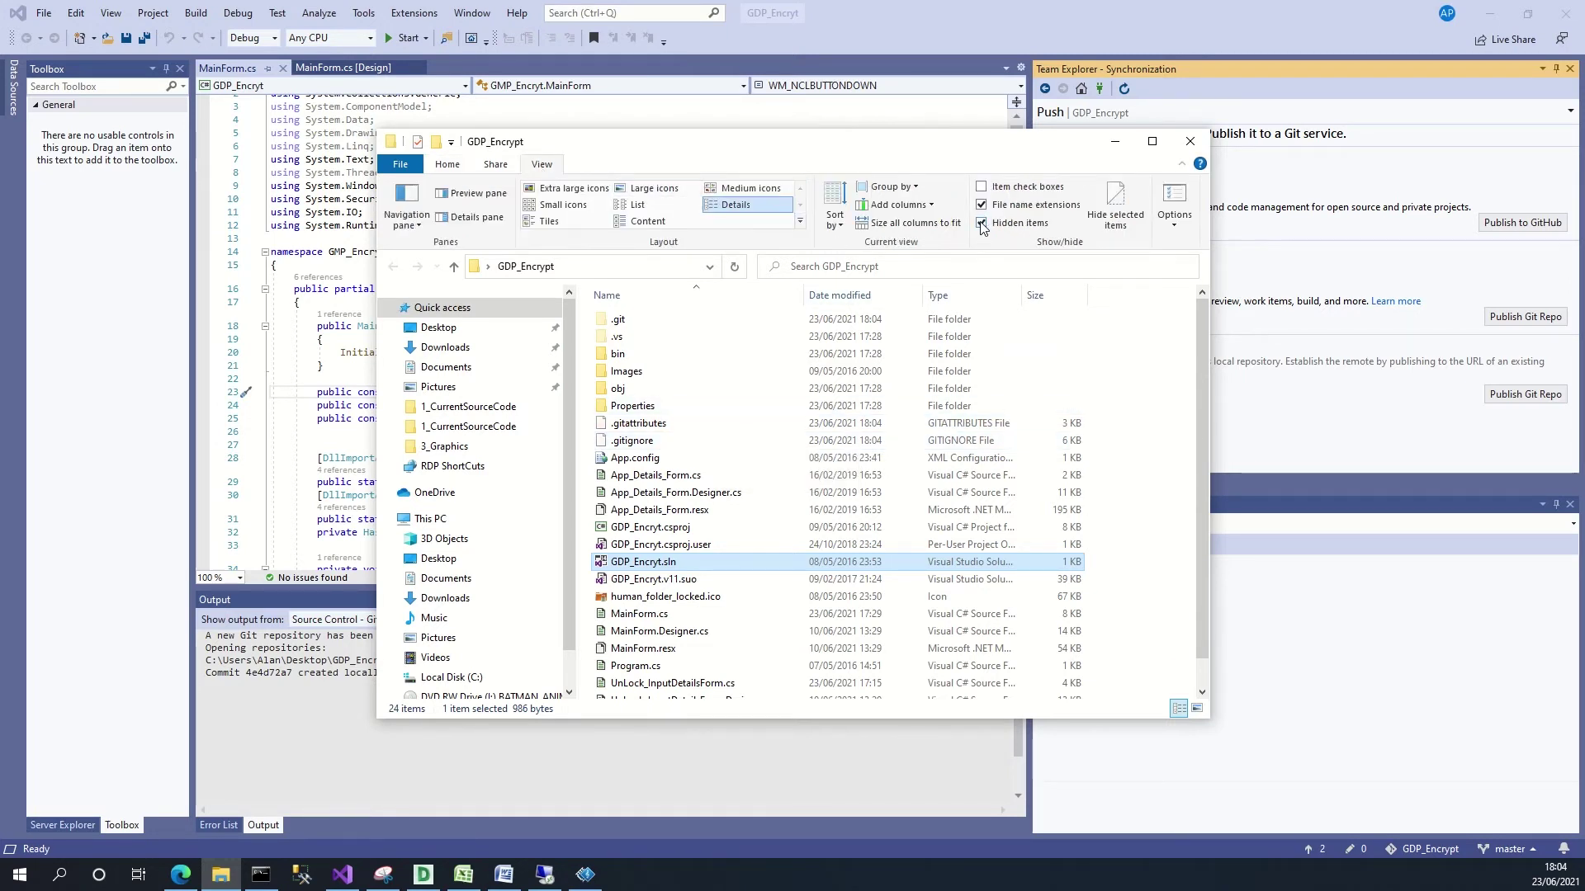
click(982, 223)
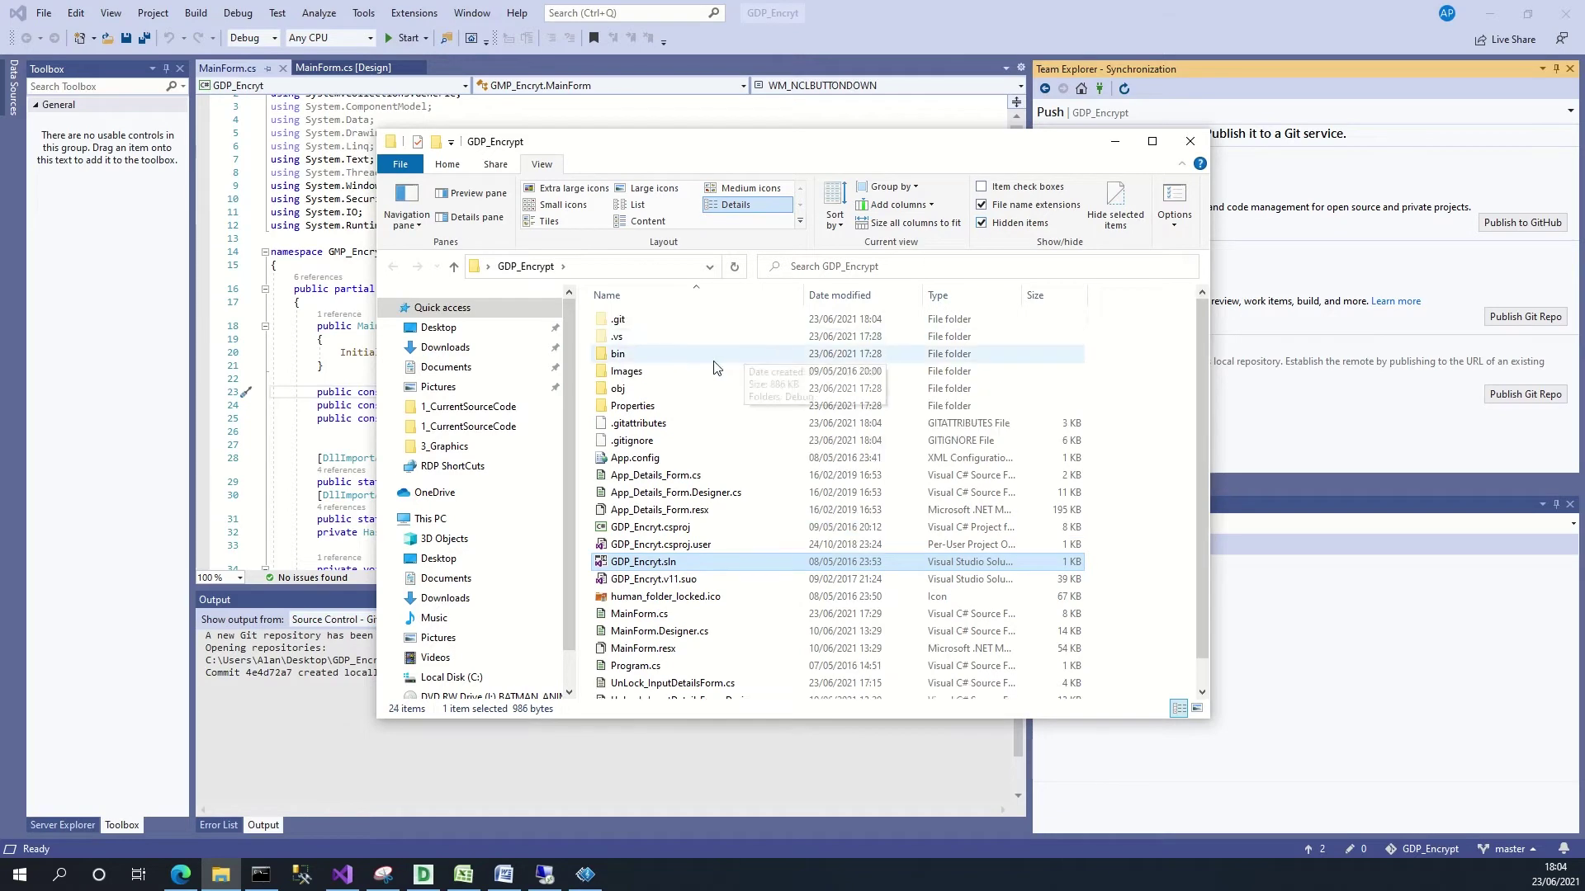
click(1190, 141)
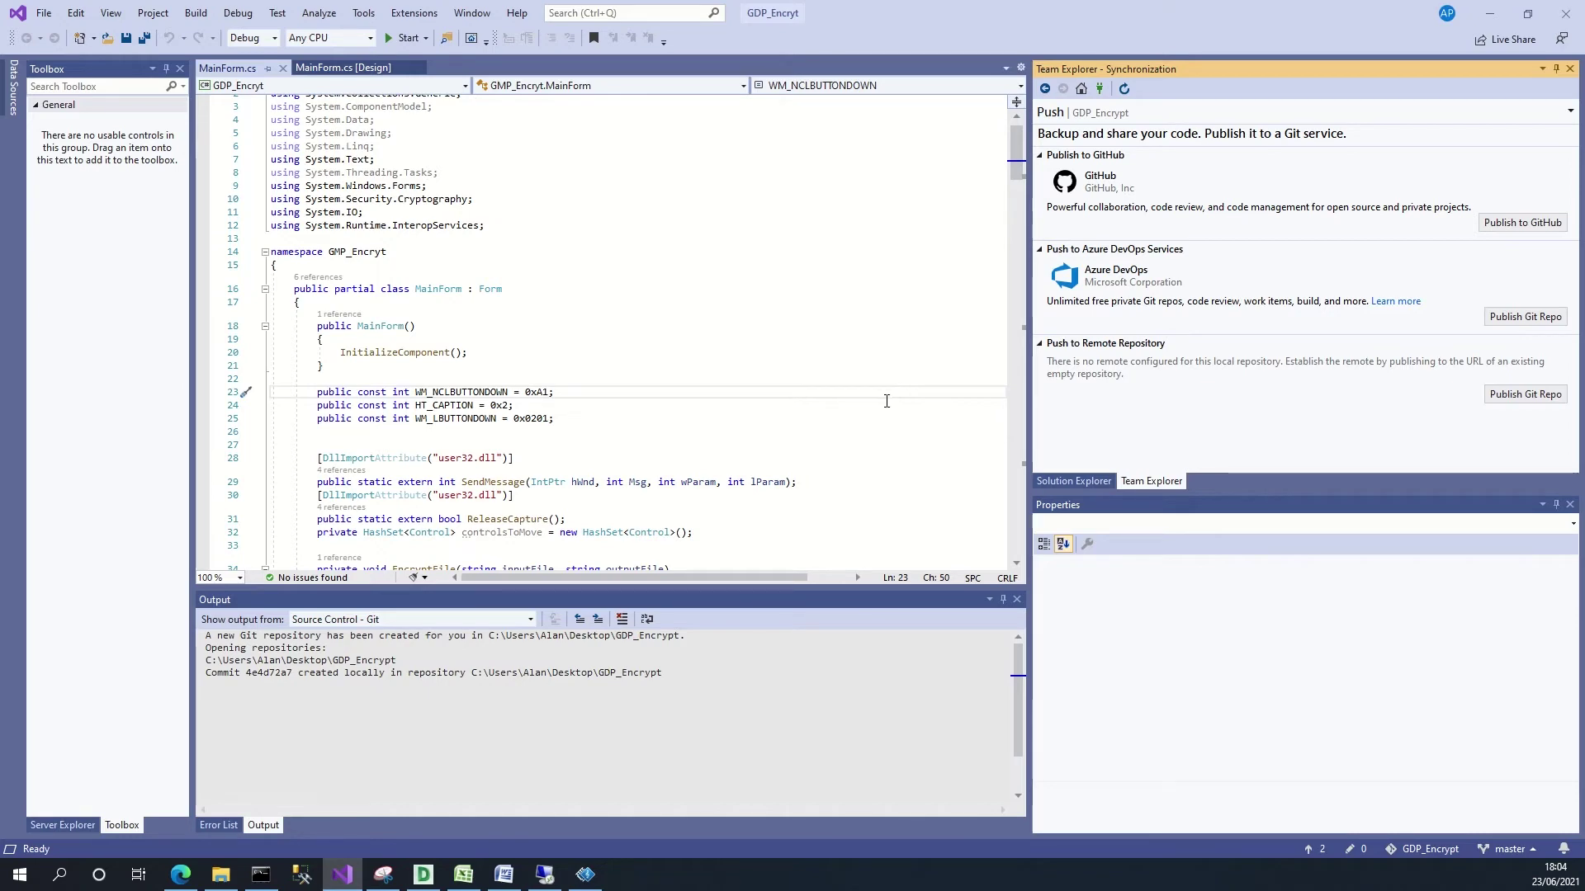
click(261, 875)
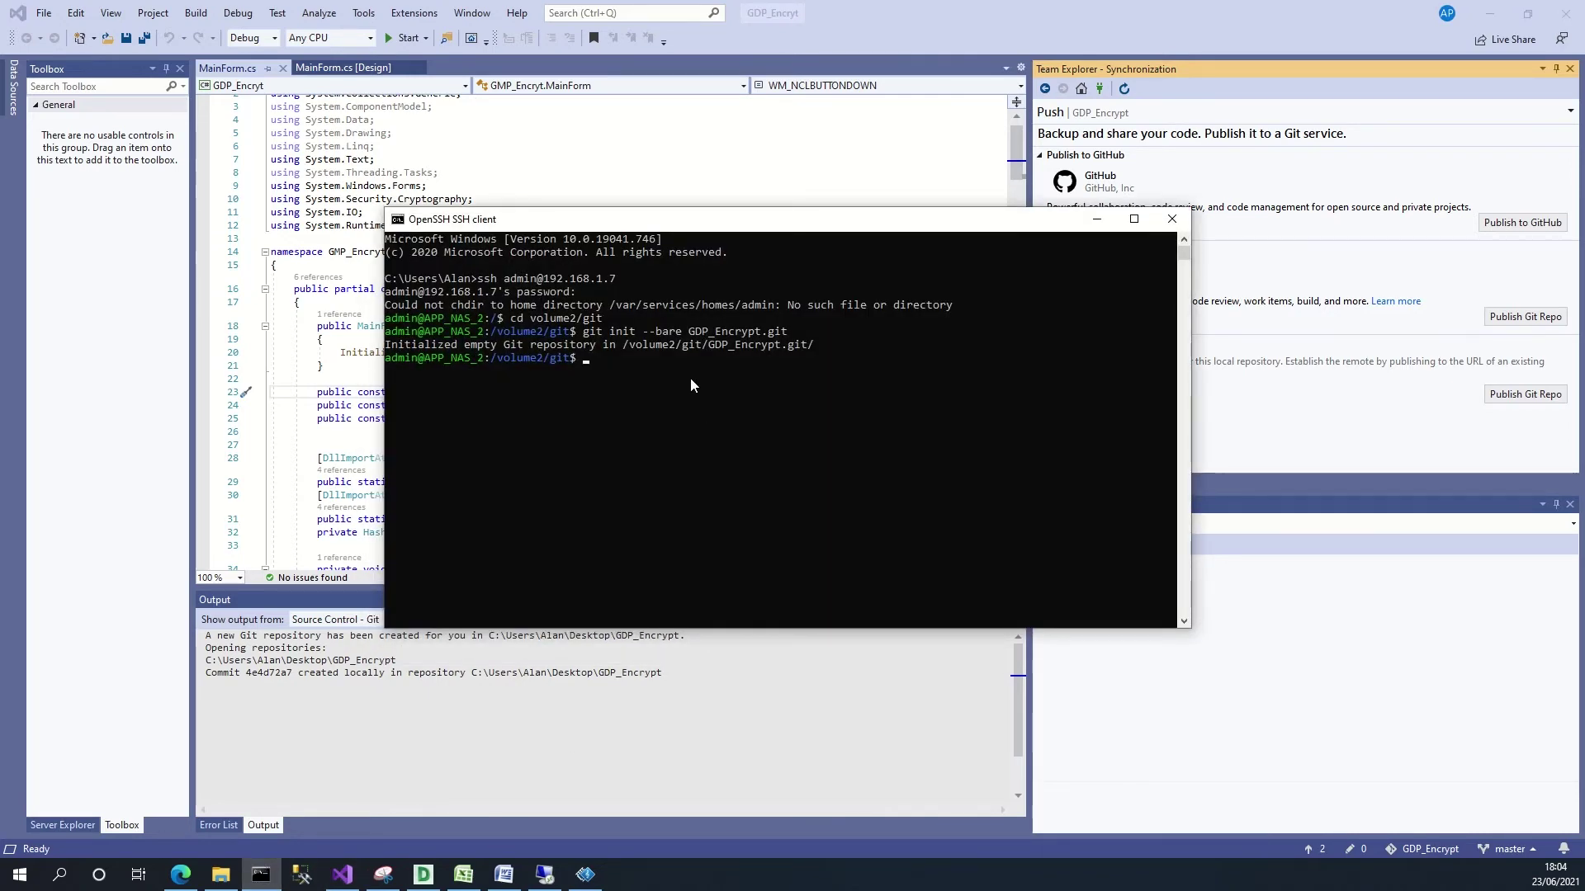
click(1096, 219)
click(1526, 394)
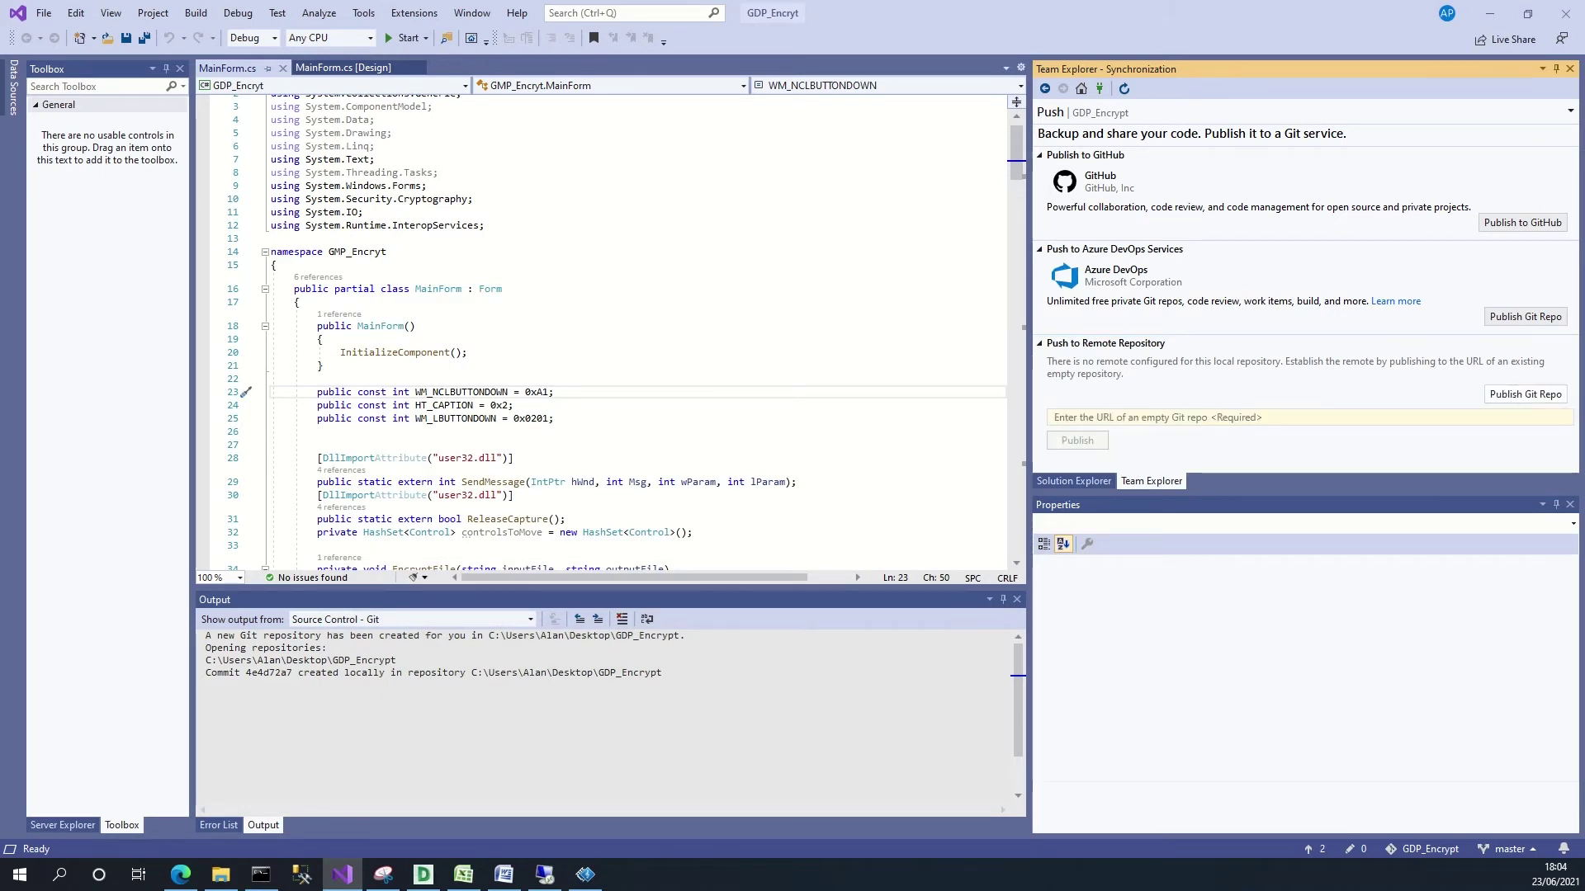
key(alt+Tab)
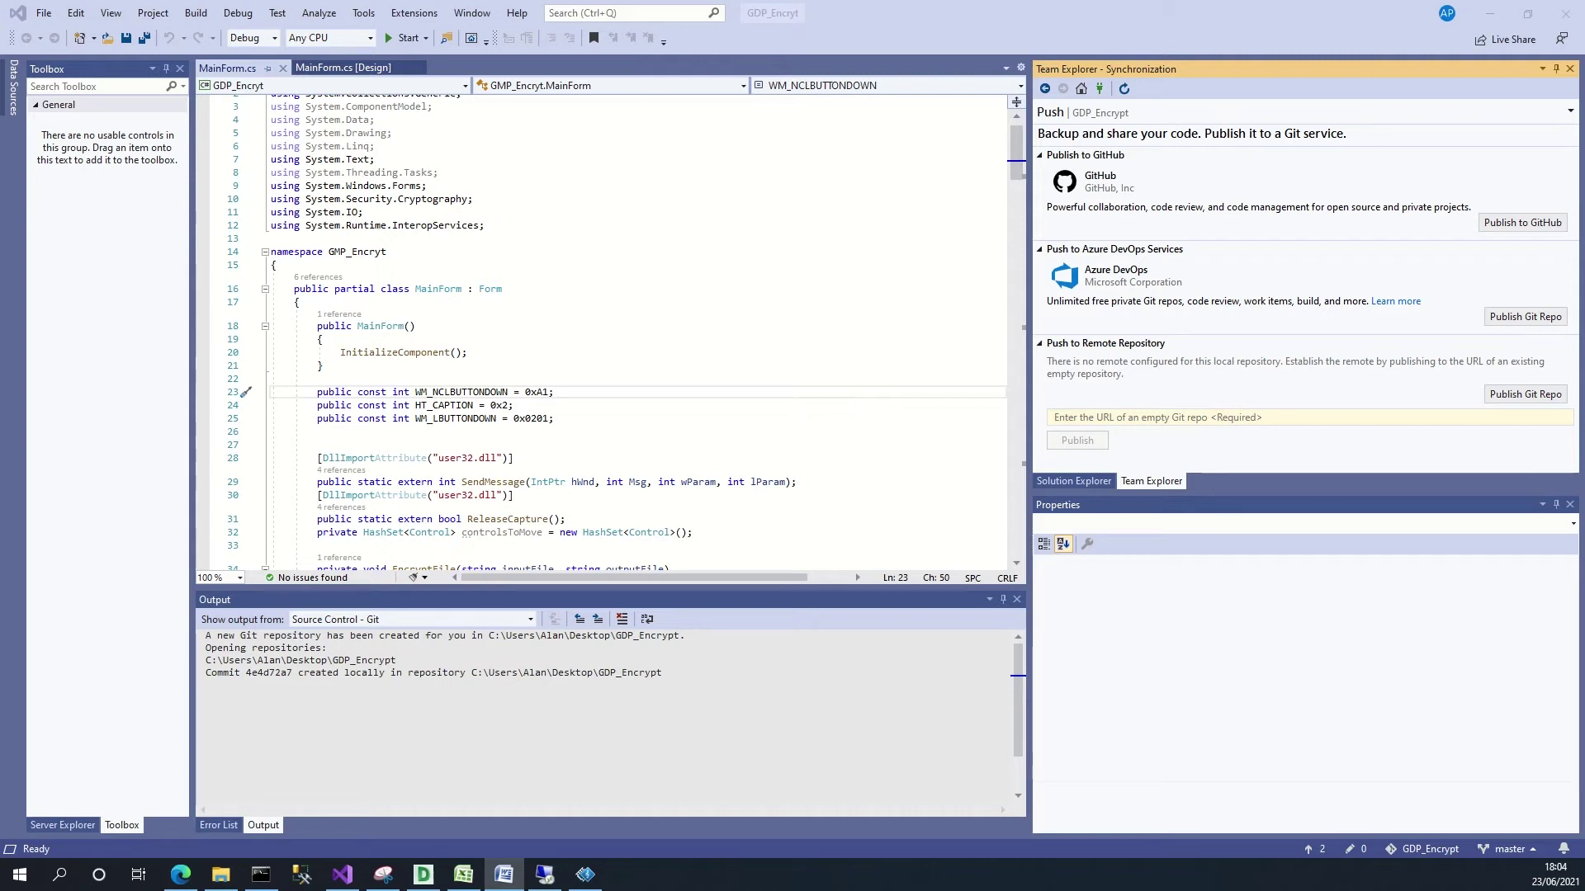
click(1219, 420)
key(ctrl+v)
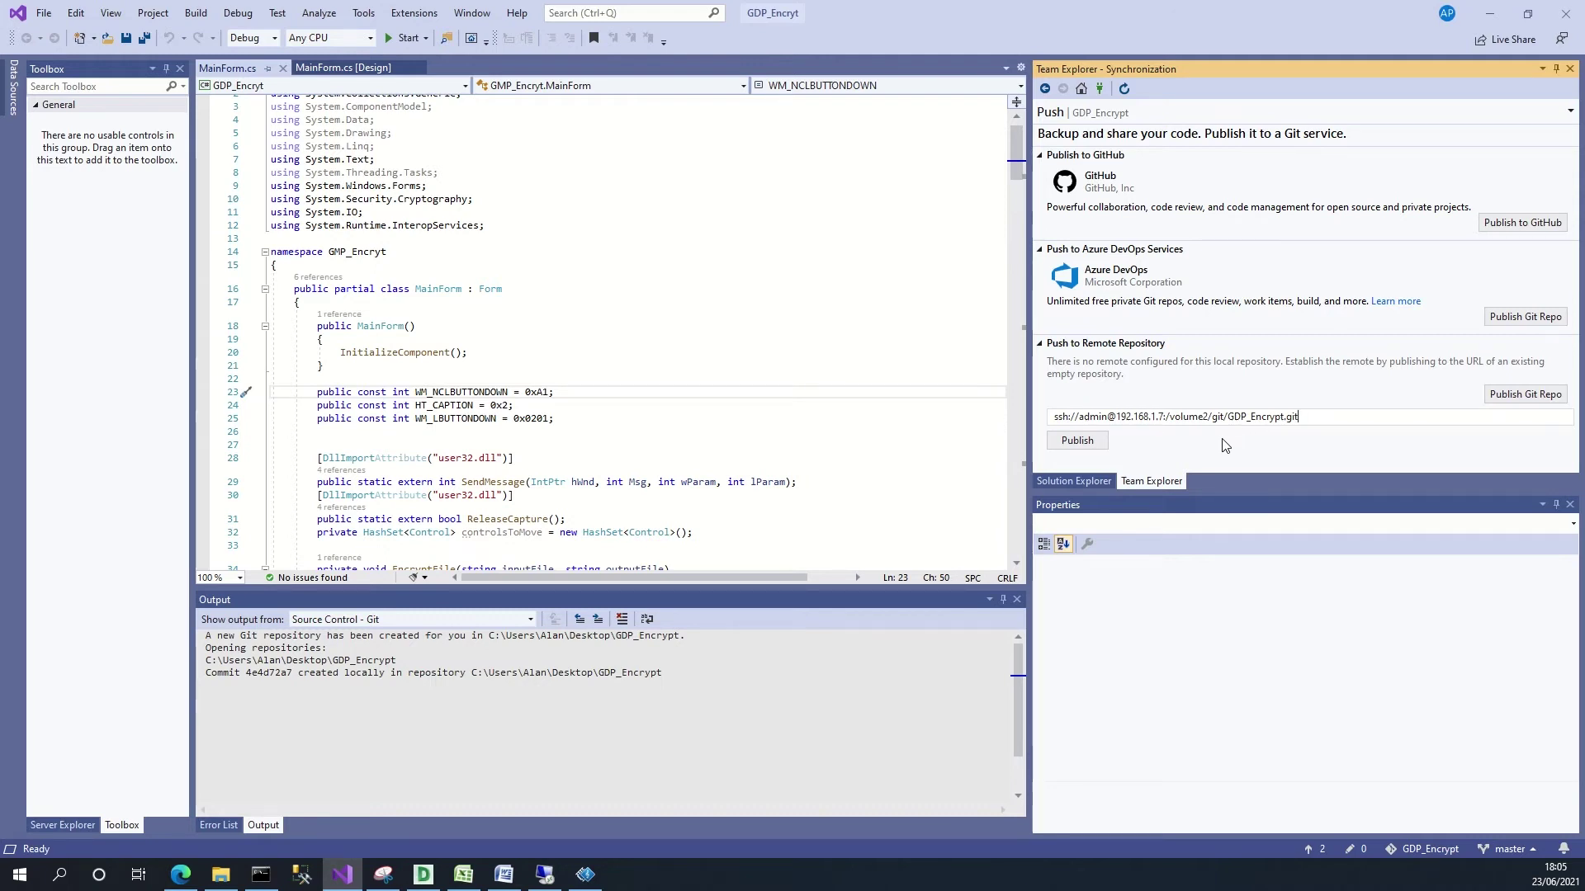
Step: Publish the local repository to the remote URL, authenticating with the NAS account password
click(1077, 440)
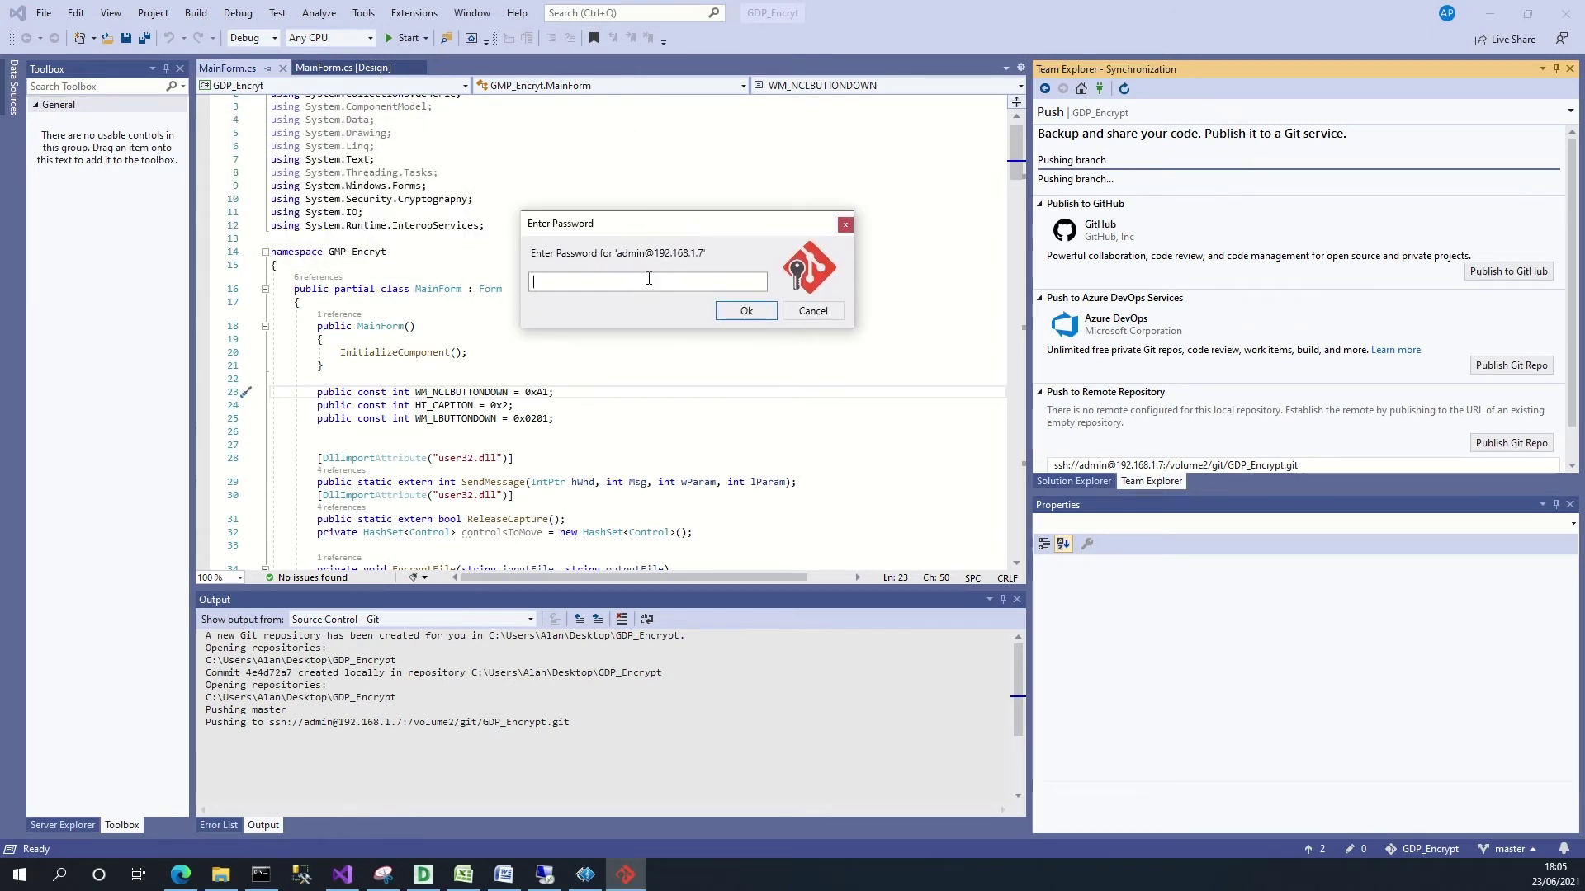
text(••••••••••••)
click(741, 312)
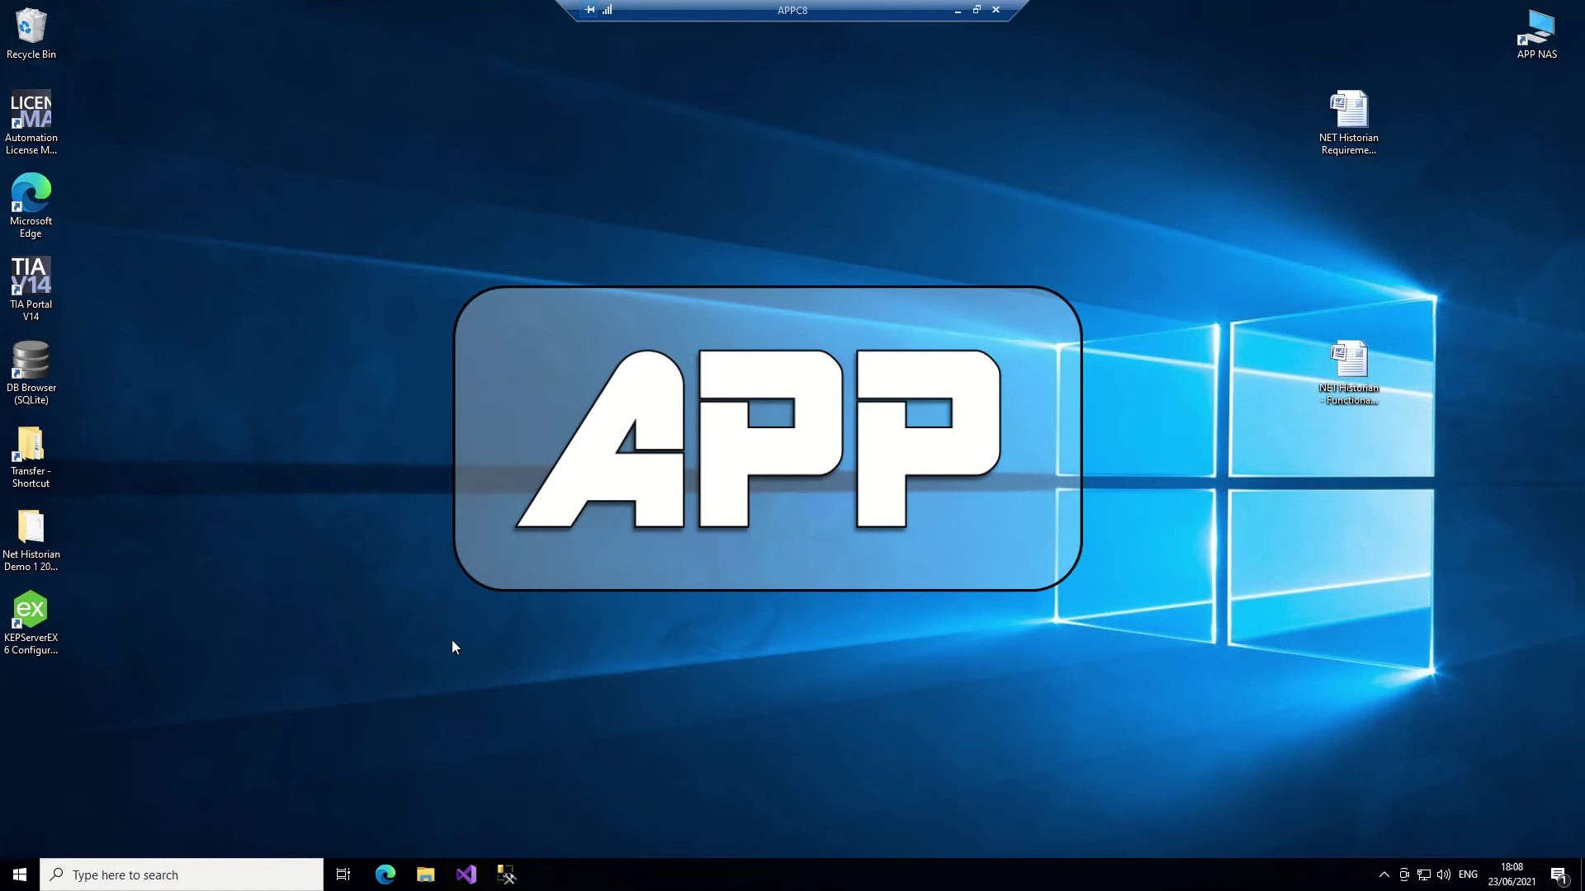
click(466, 877)
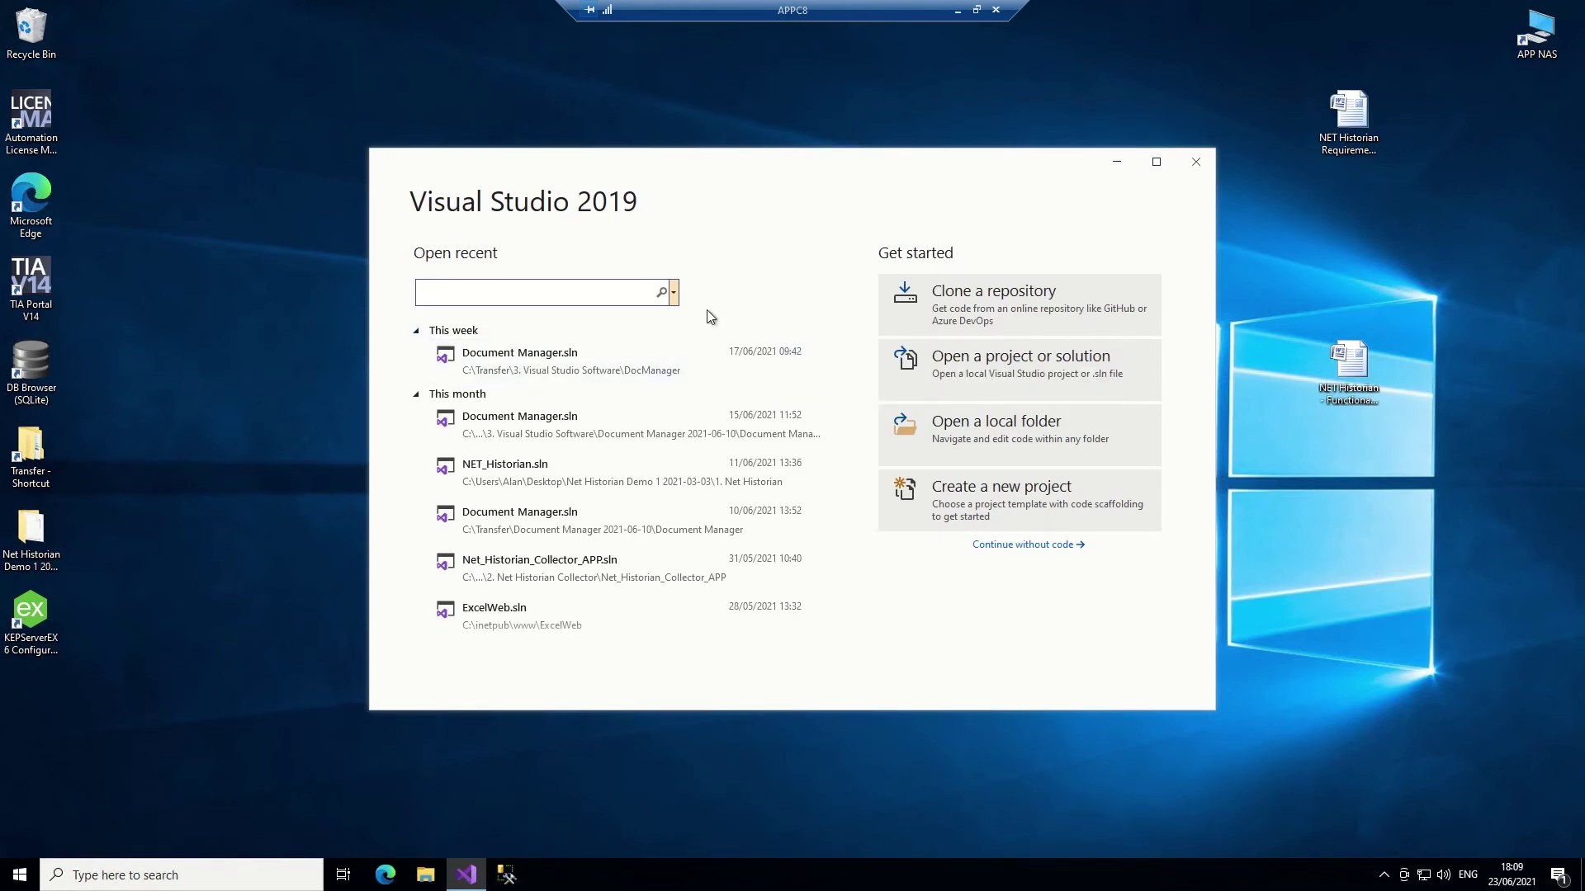
click(1006, 307)
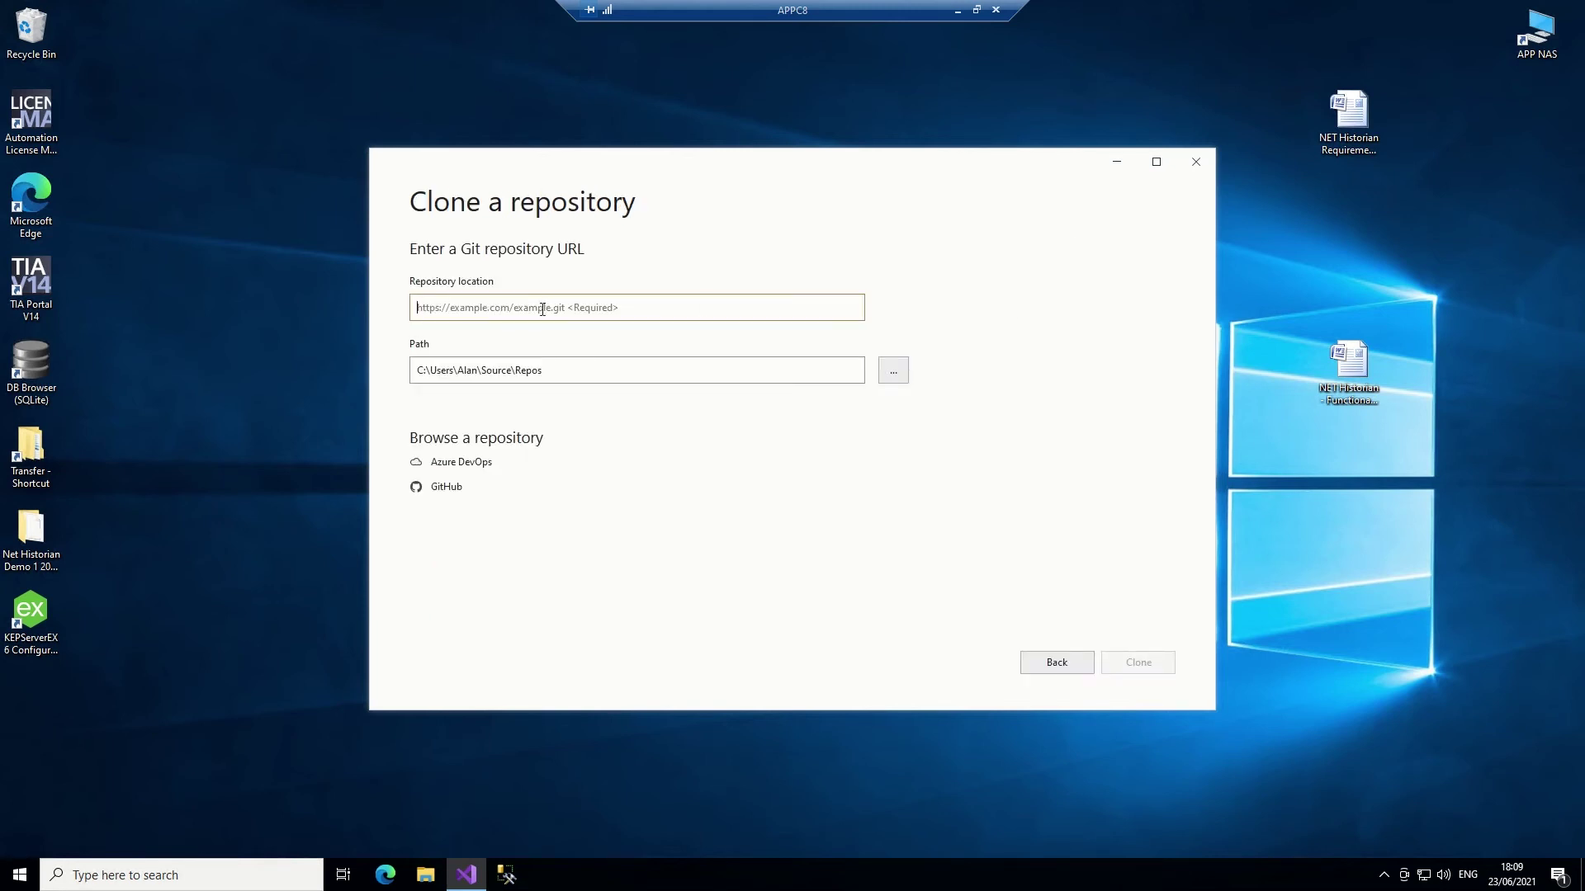
key(ctrl+v)
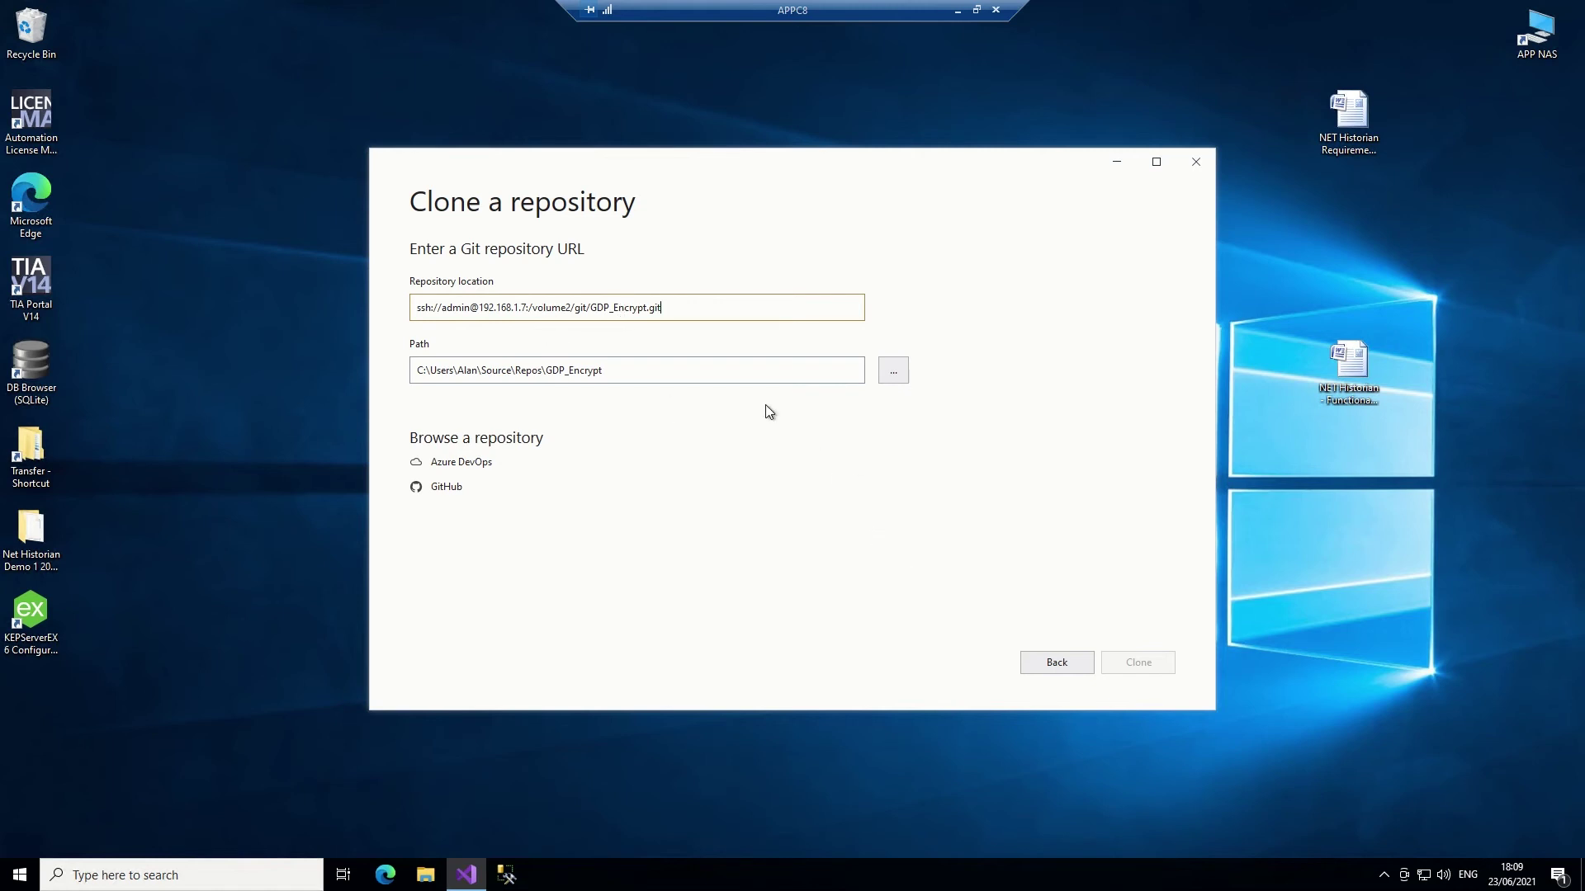
click(700, 369)
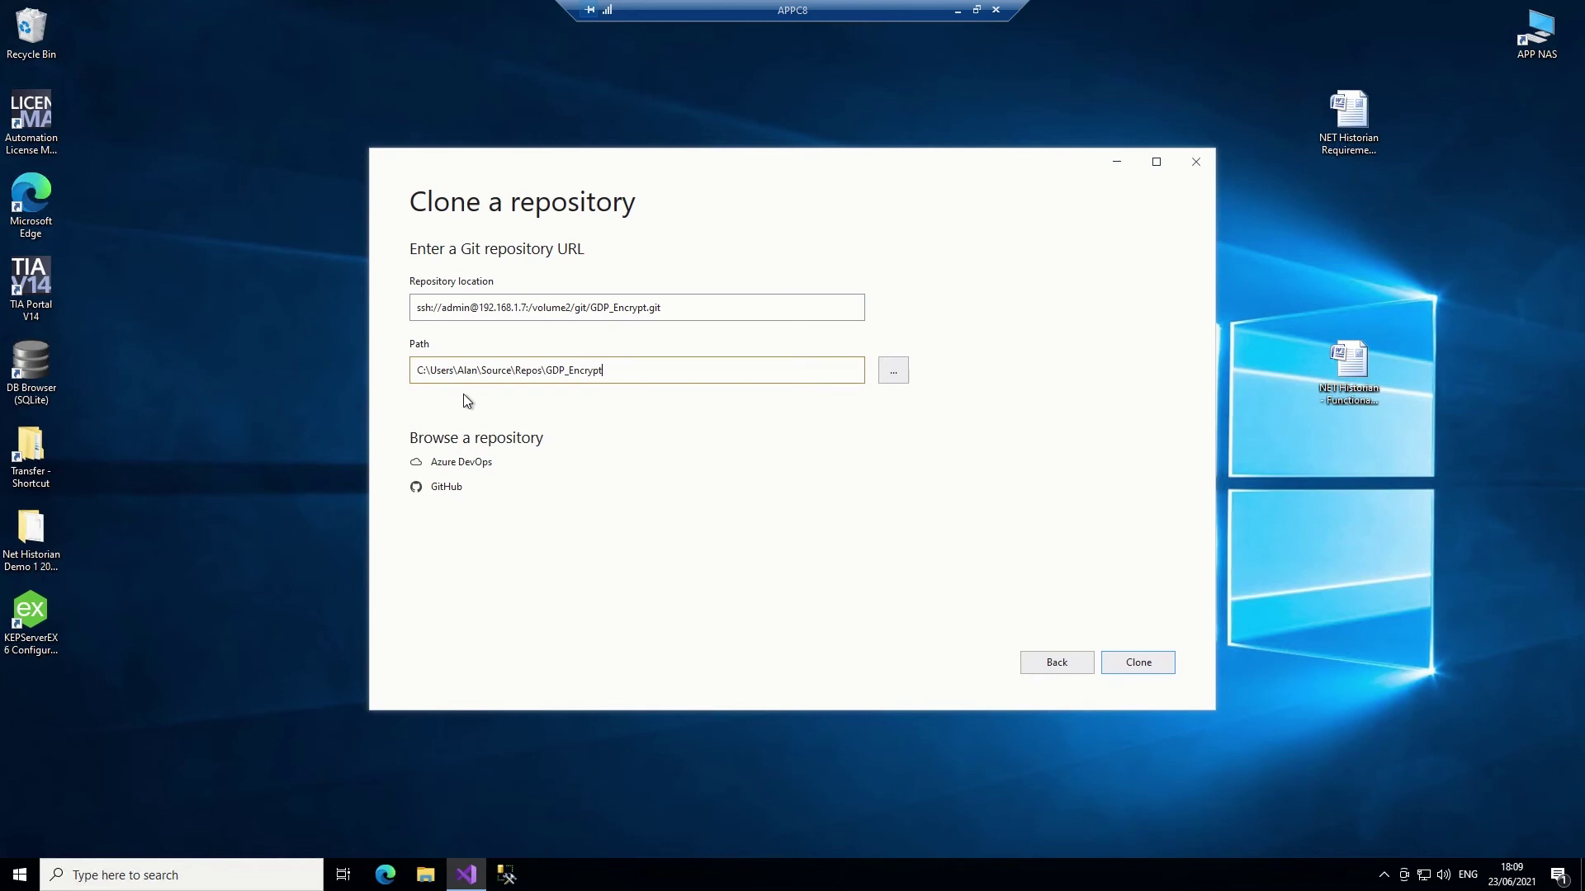
Step: Clone the repository to the local path, authenticating with the NAS account password
click(1118, 660)
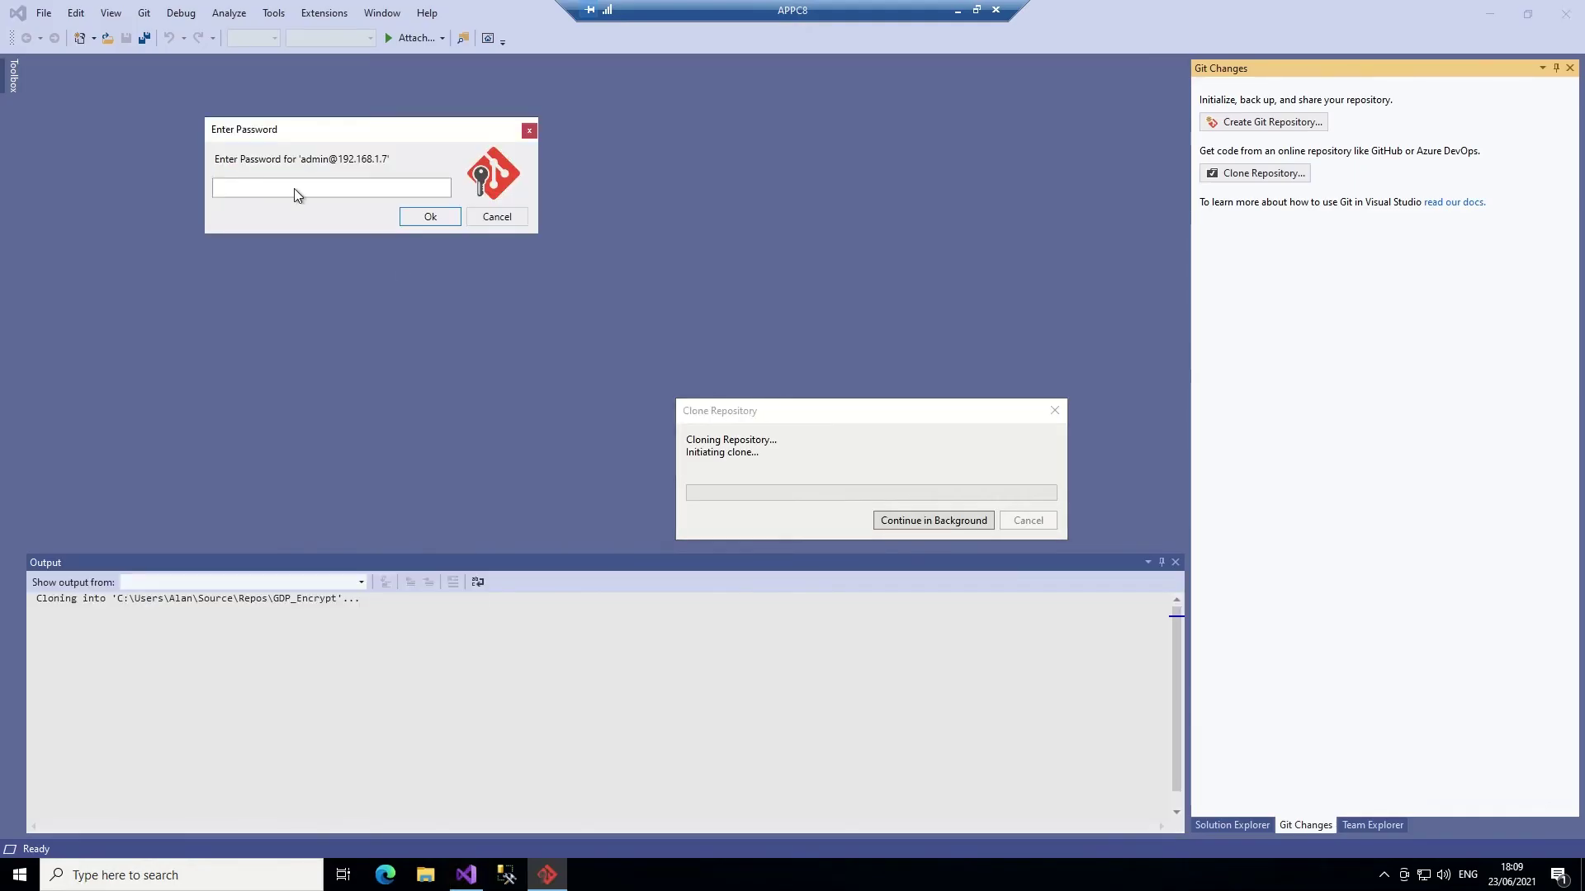
text(************)
click(419, 216)
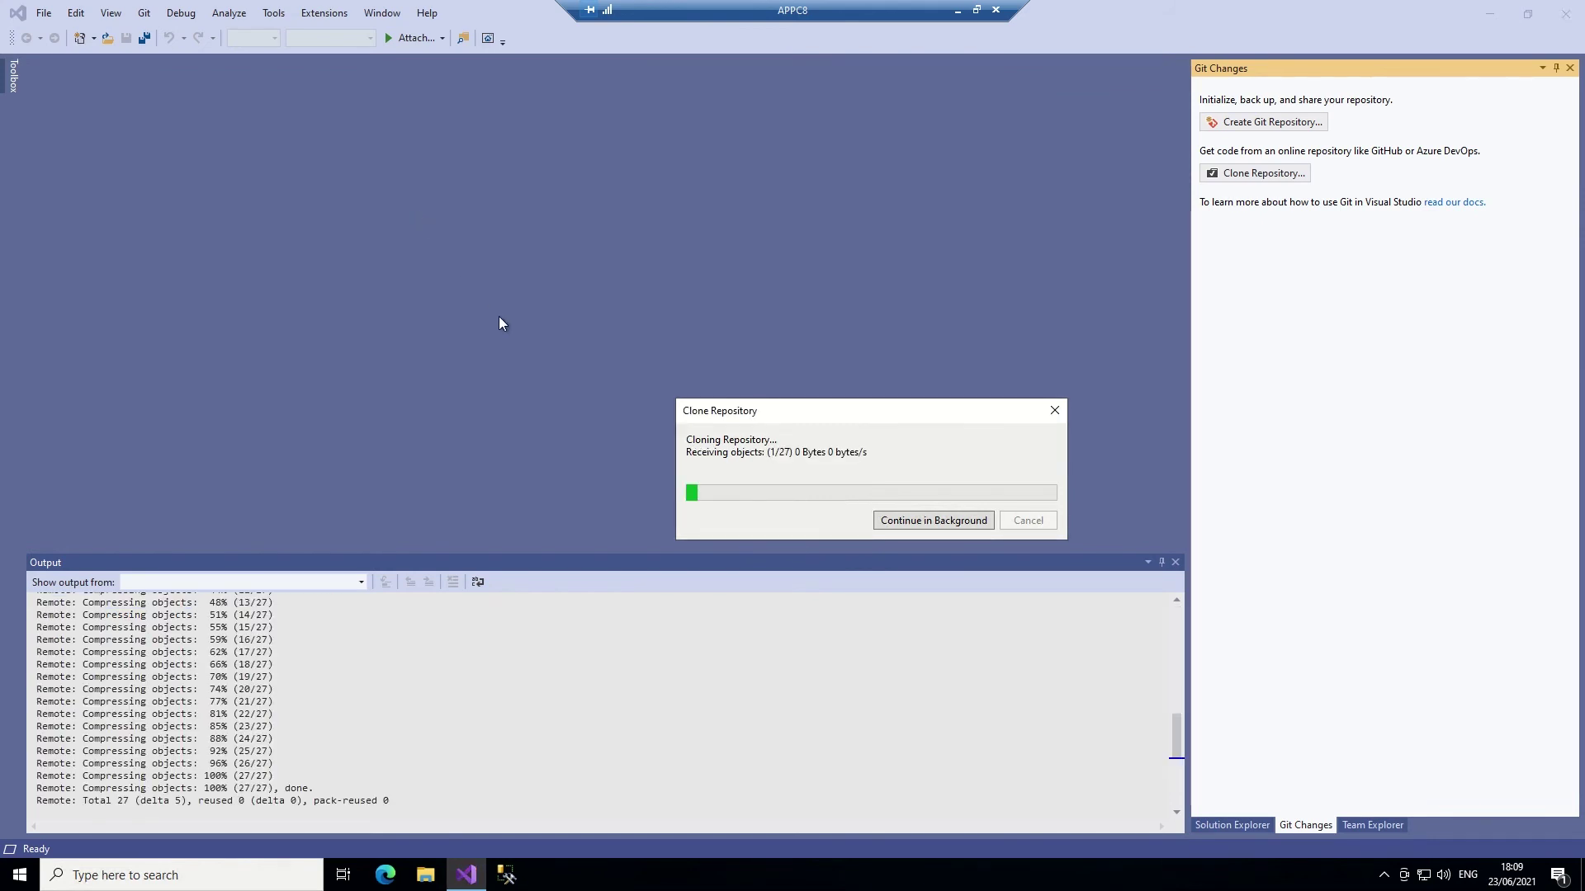
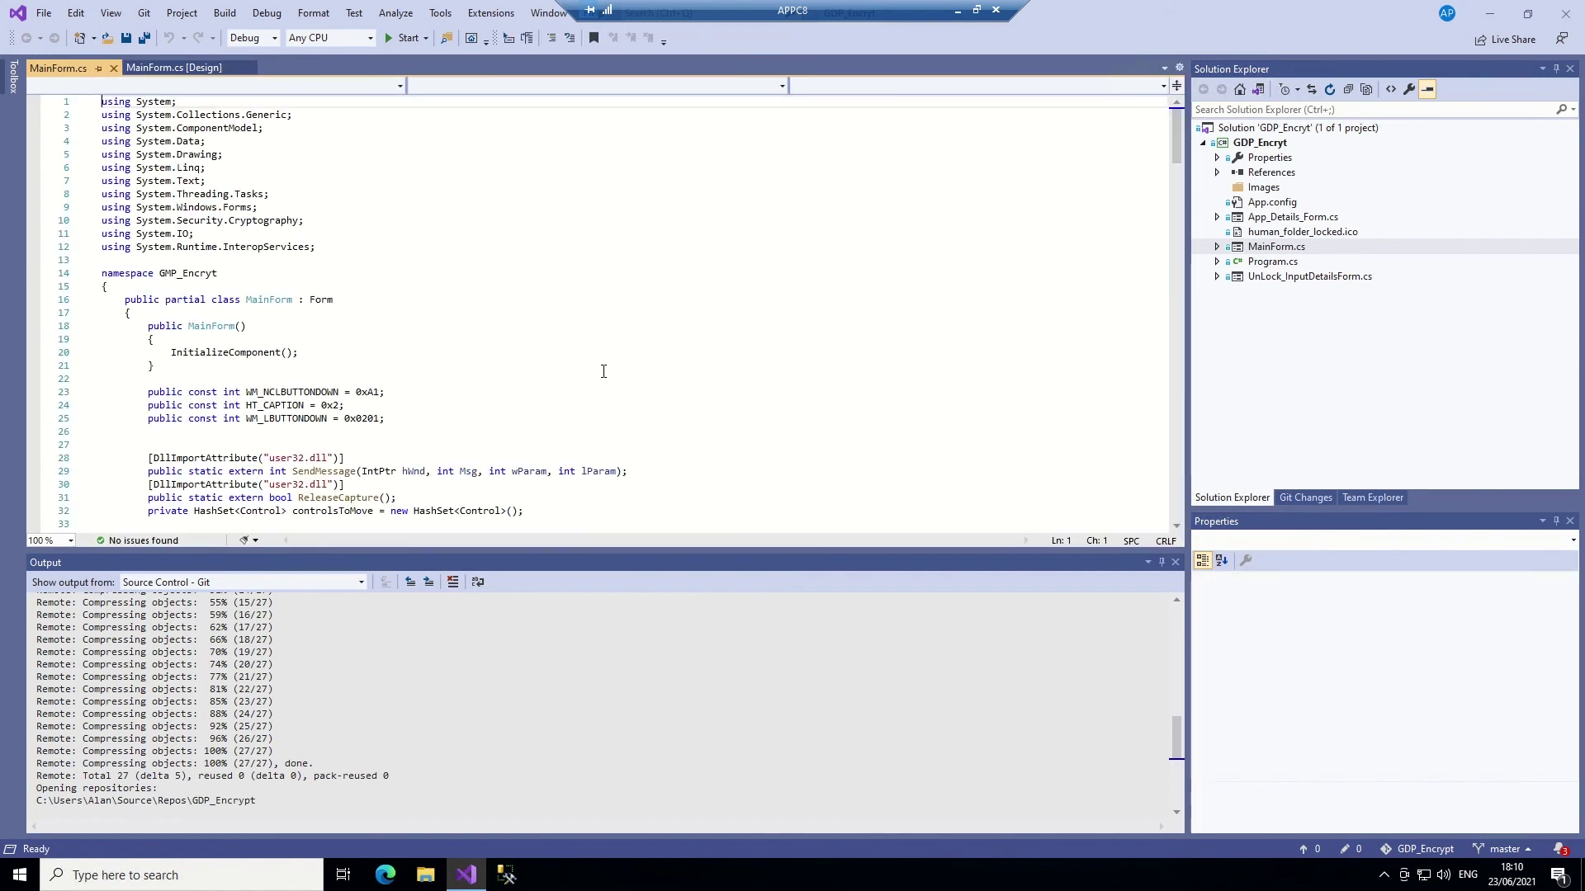
Step: Add the comment //test1 after InitializeComponent(); in MainForm.cs and save all files
click(334, 339)
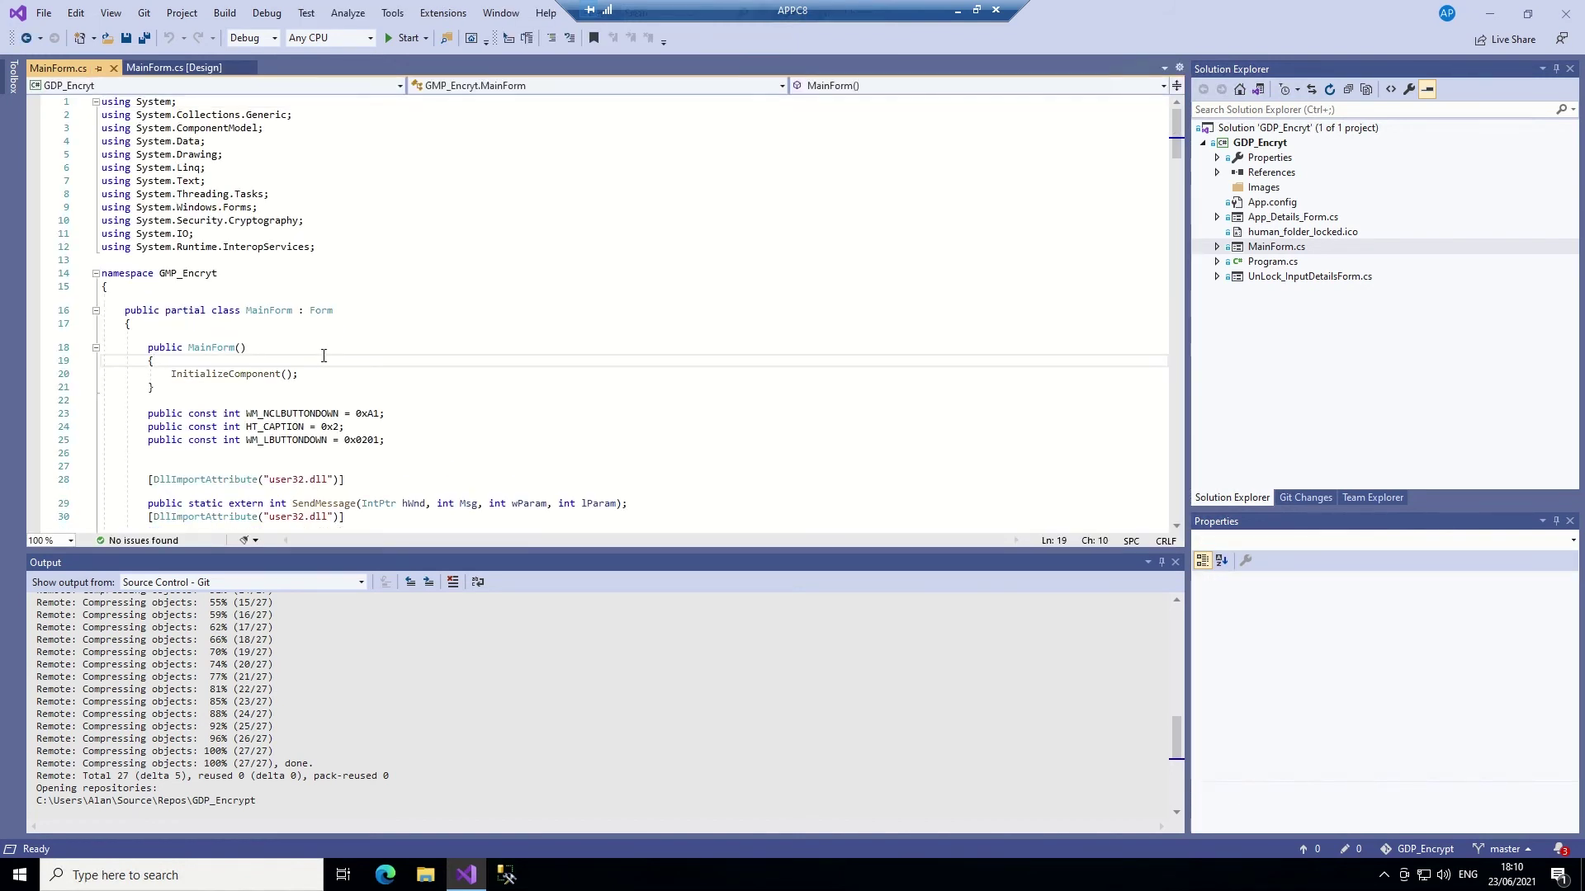
click(333, 374)
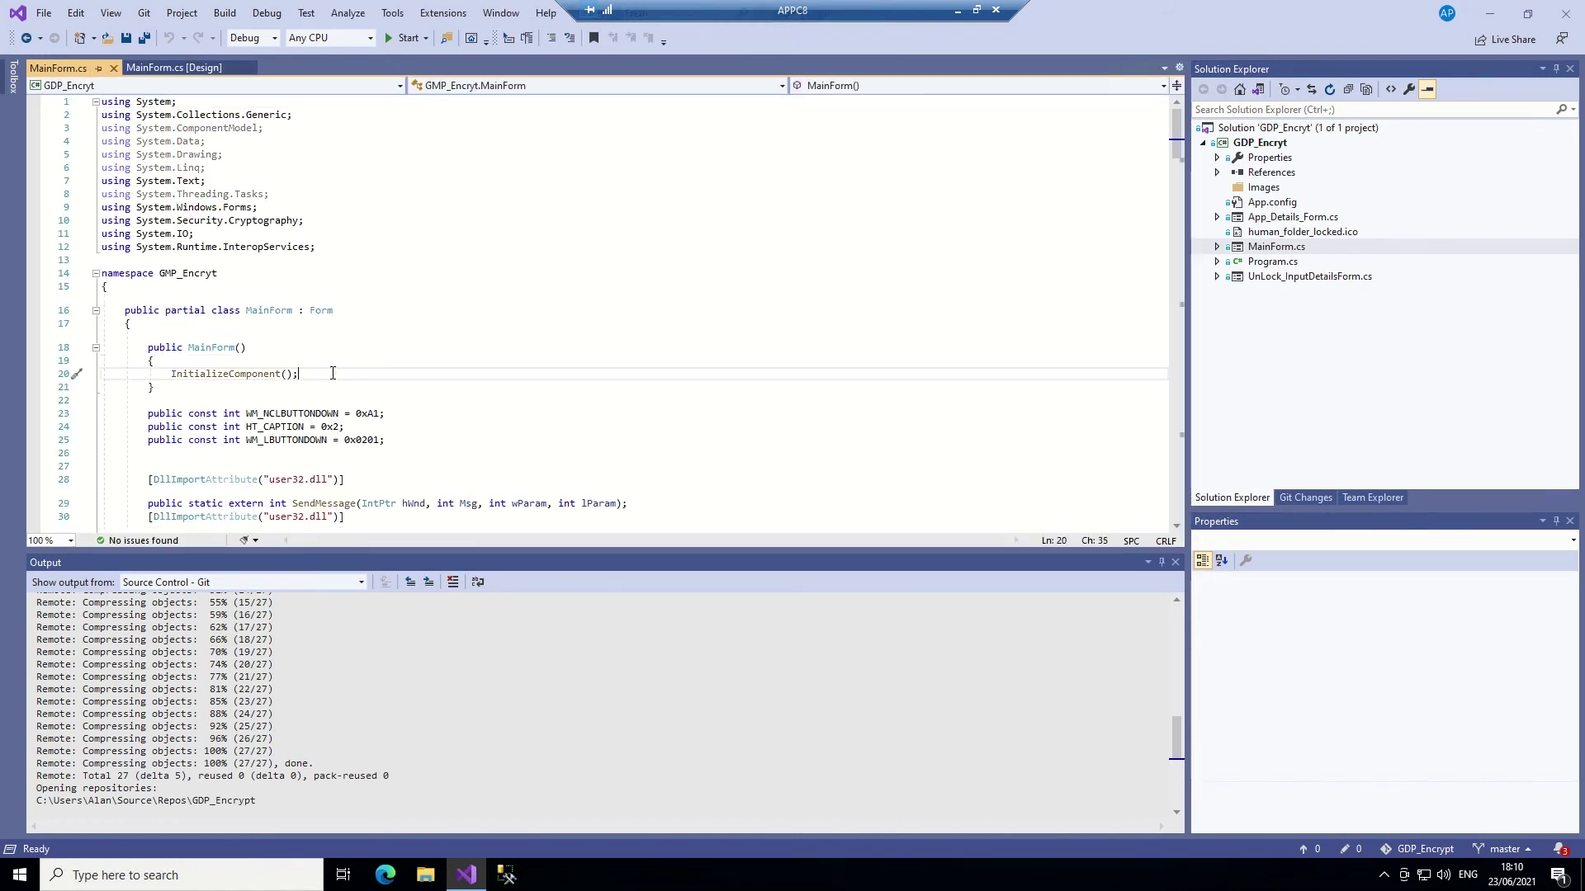
text(//test1)
click(325, 353)
click(143, 38)
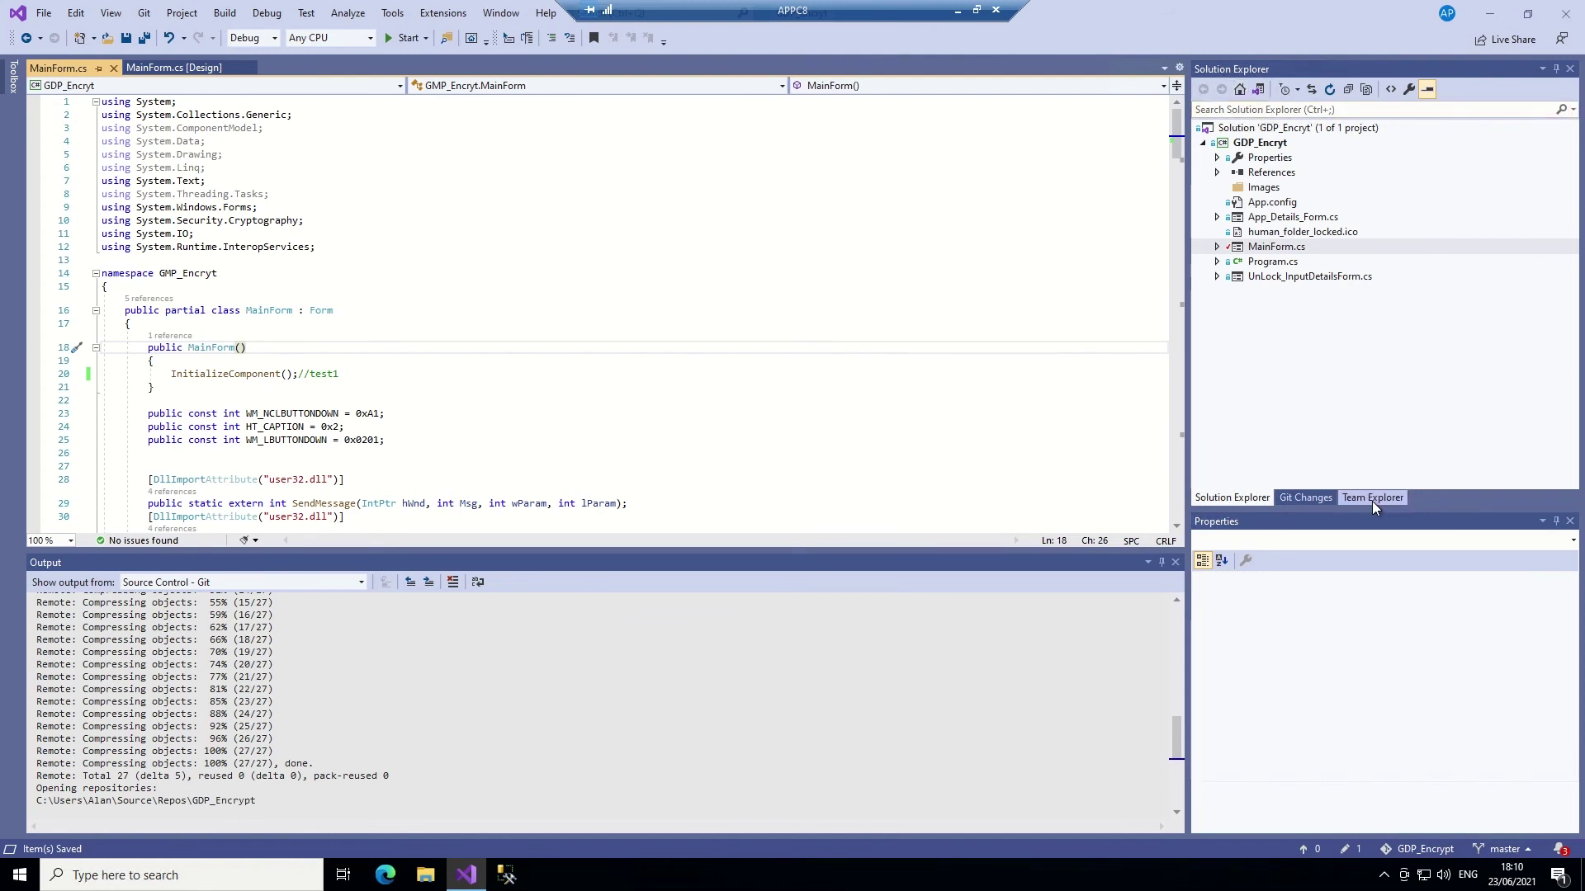
Step: Commit all changes on master locally with the message test1, then show Team Explorer
click(1312, 497)
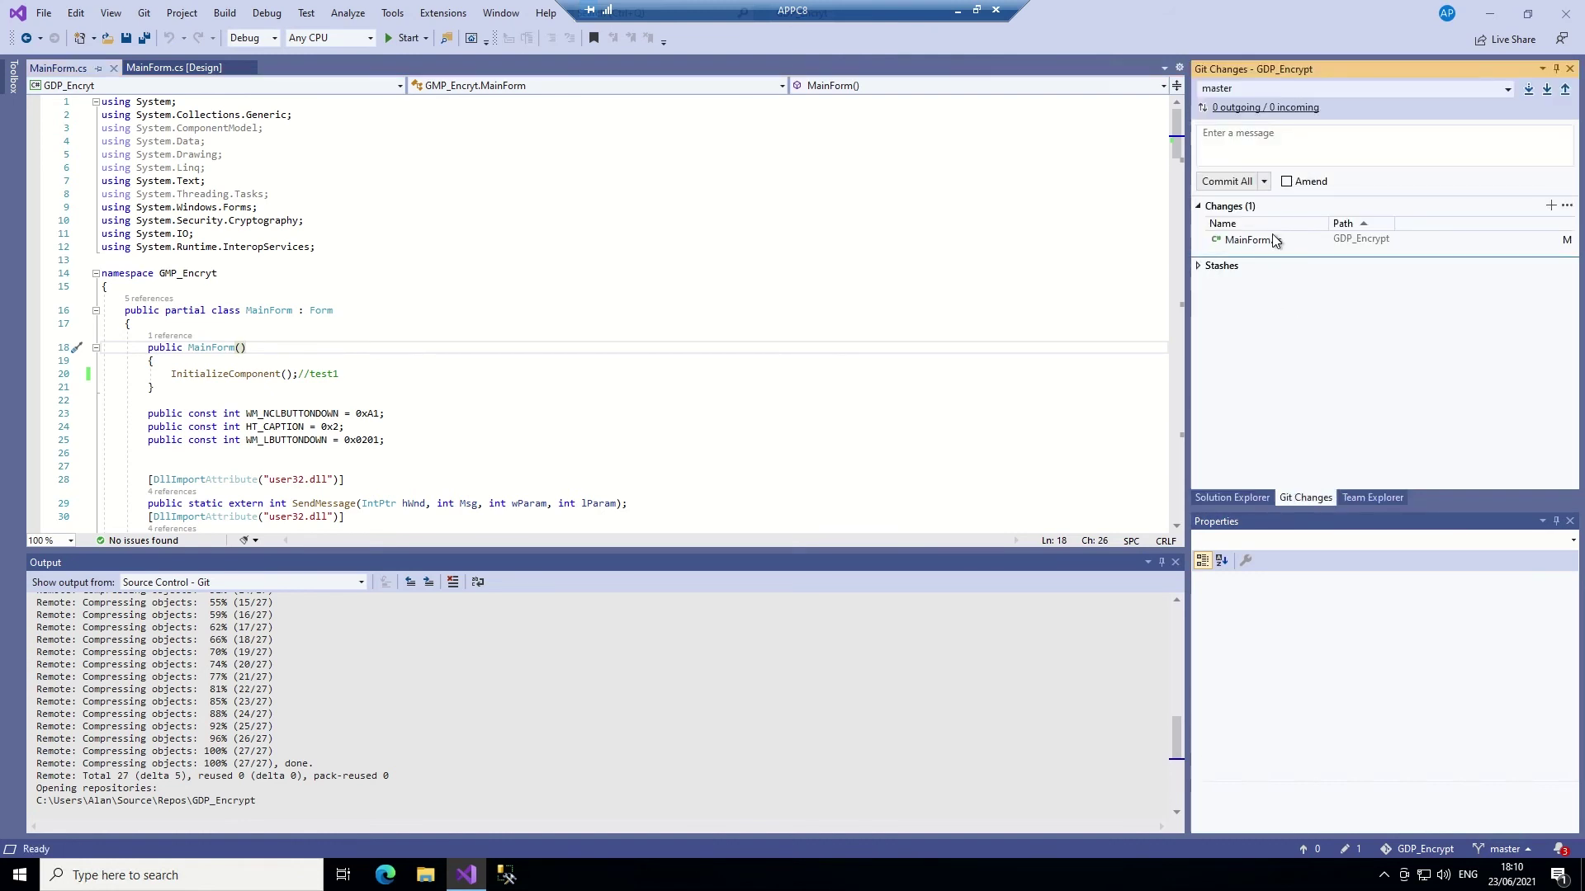
click(1278, 134)
text(test1)
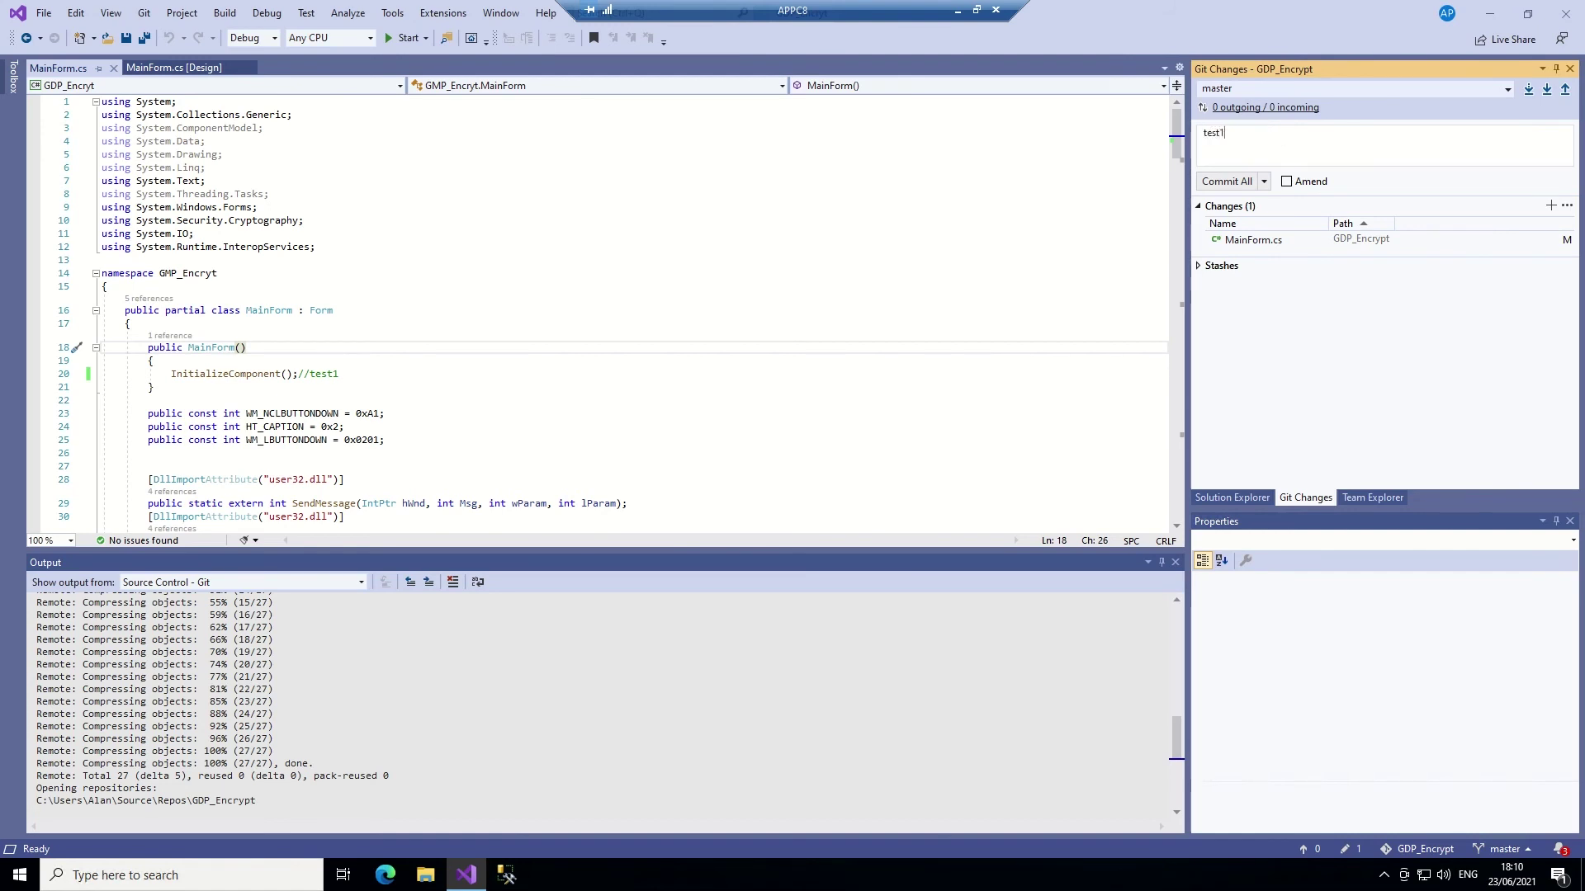
click(1238, 181)
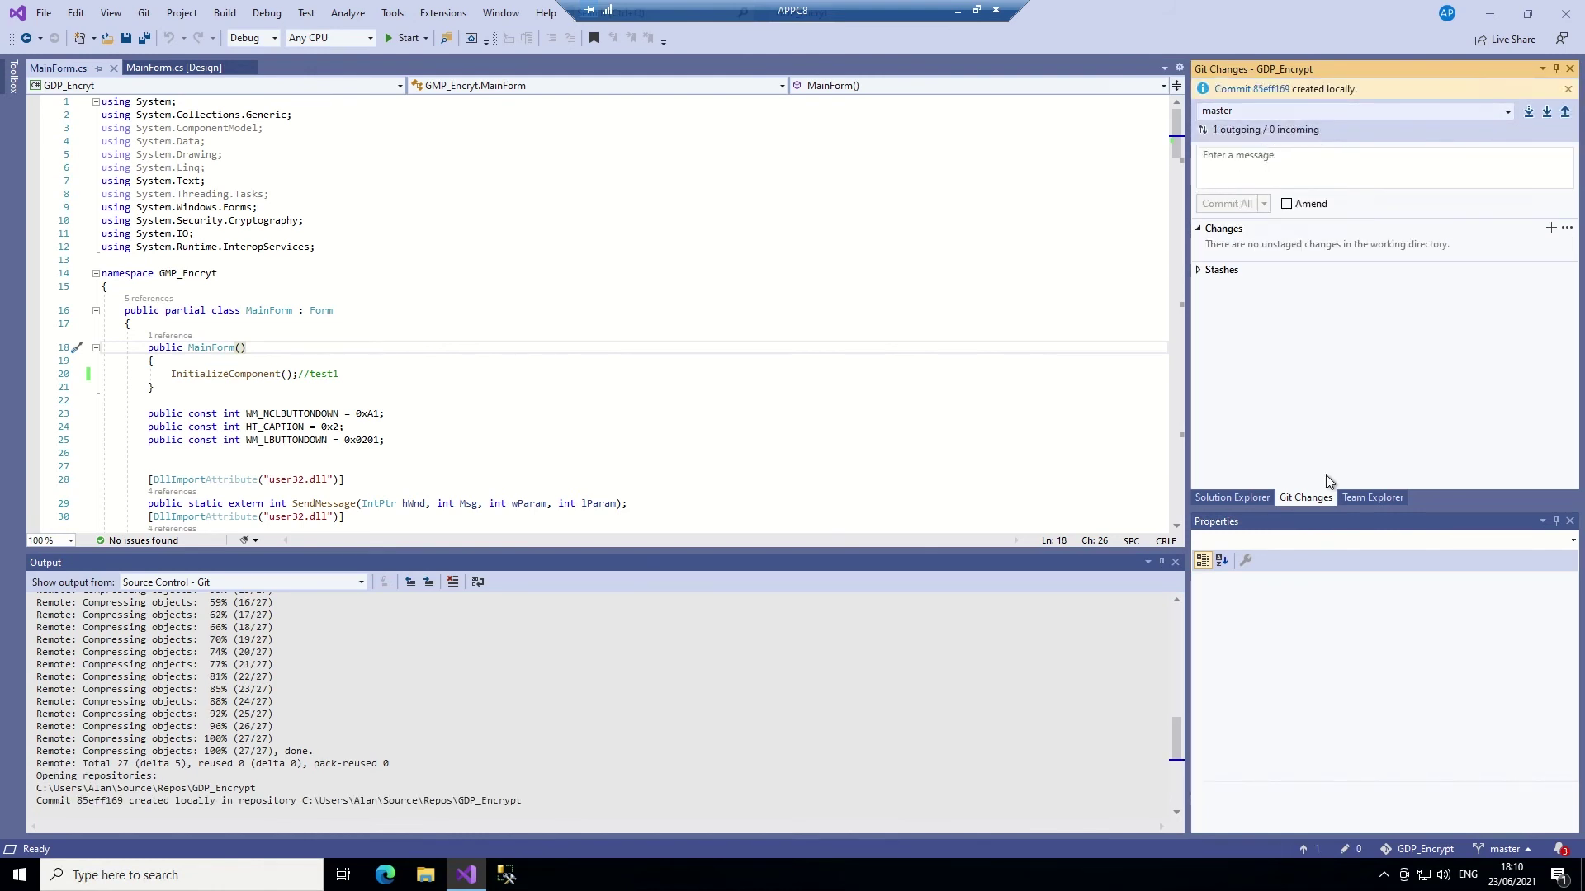
click(1359, 497)
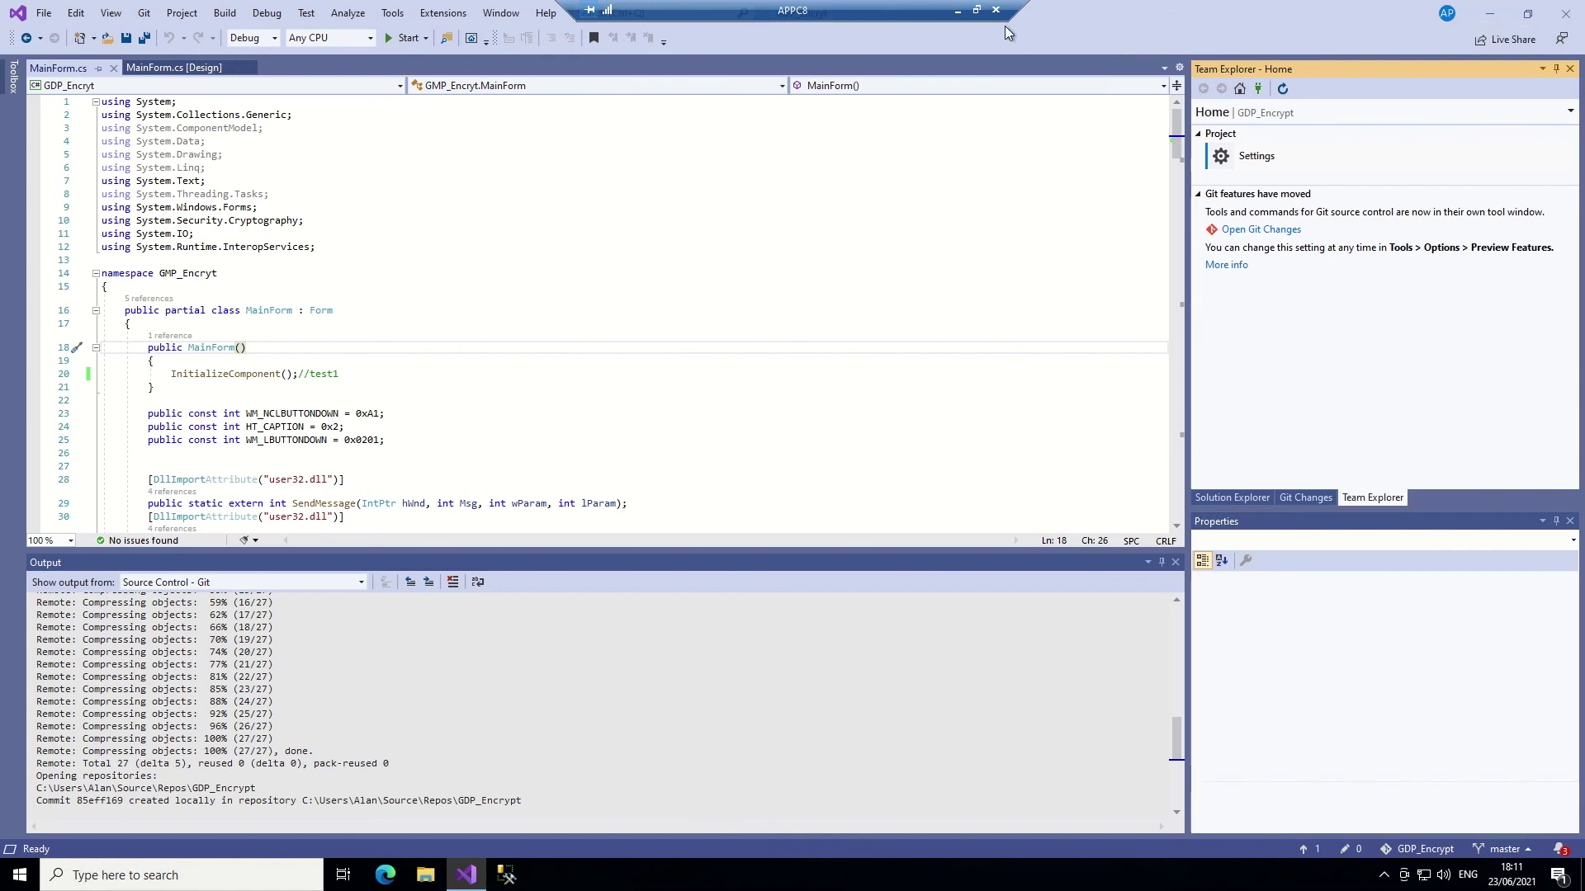
Step: Minimize the remote desktop session and the local Visual Studio, then open the GDP_Encrypt folder from the desktop
click(955, 11)
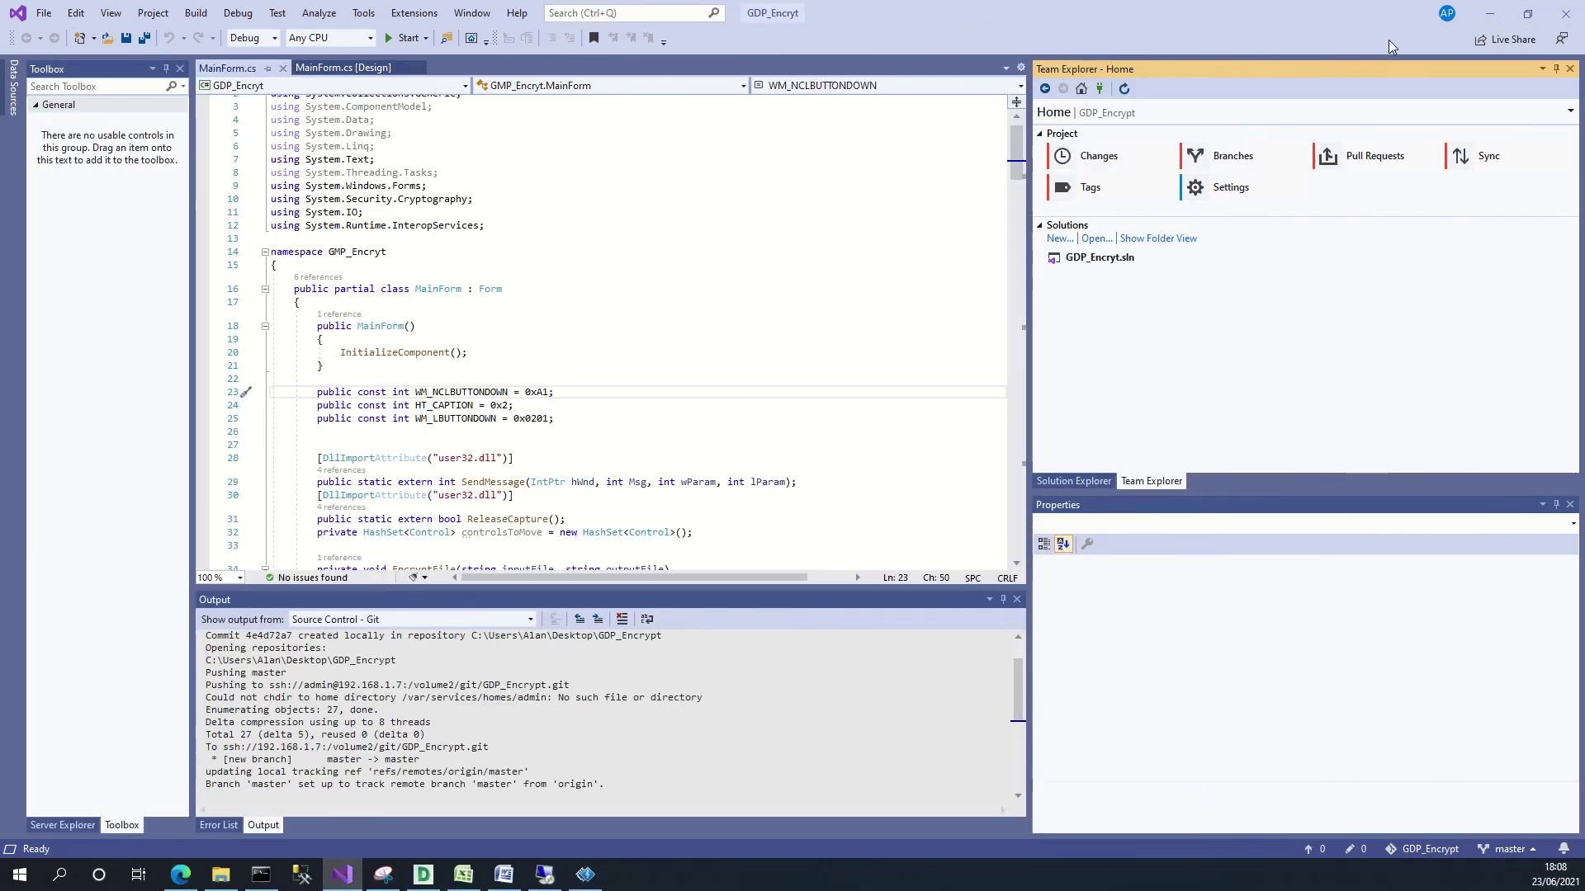
click(1493, 14)
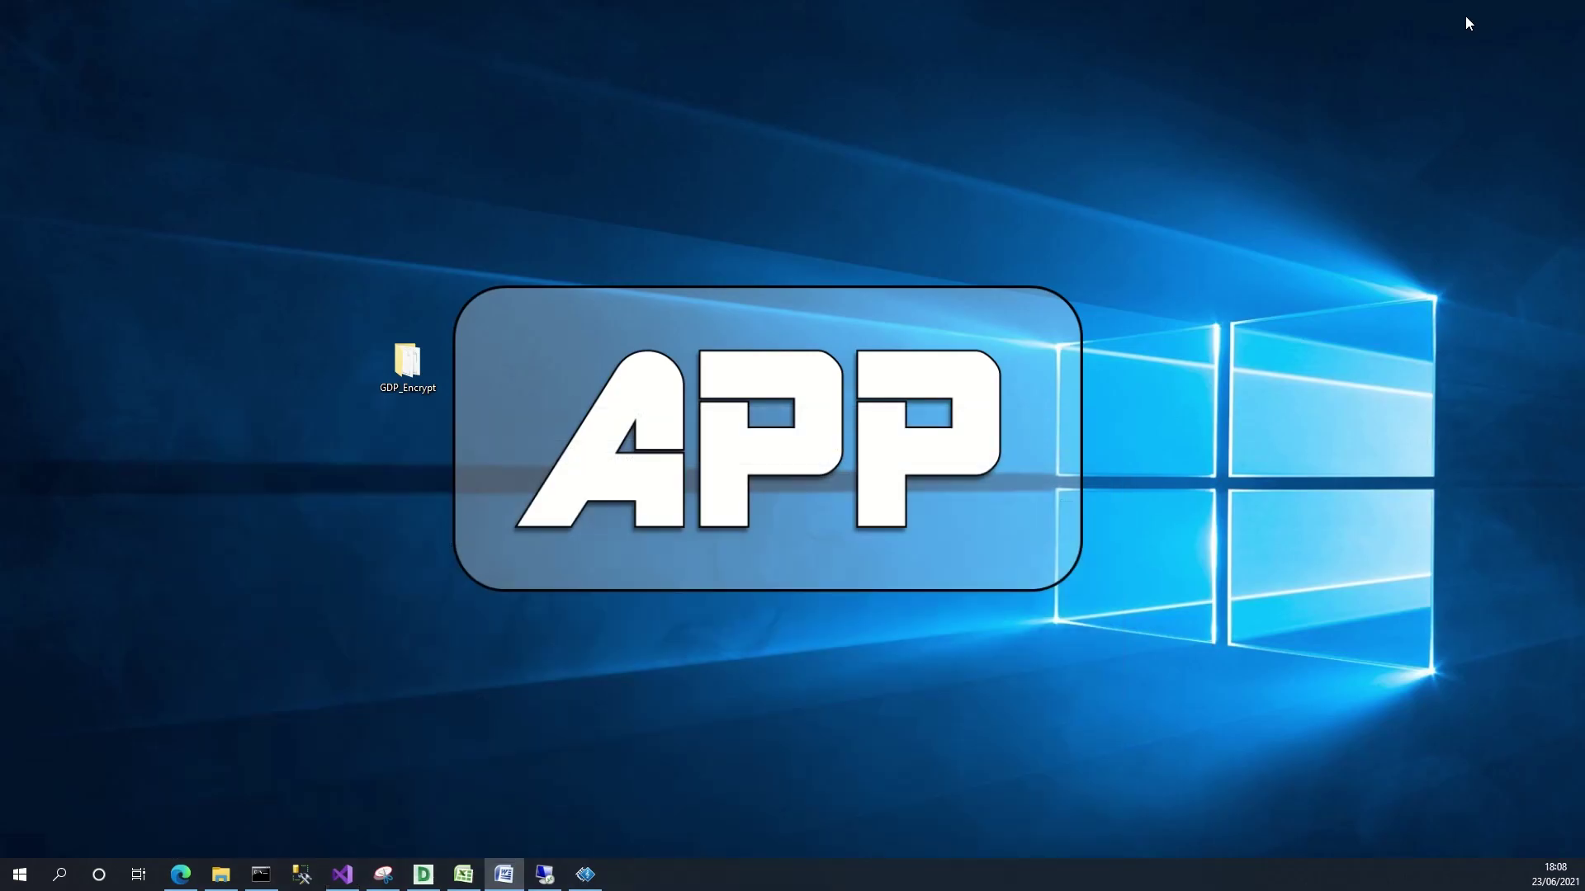
double_click(410, 368)
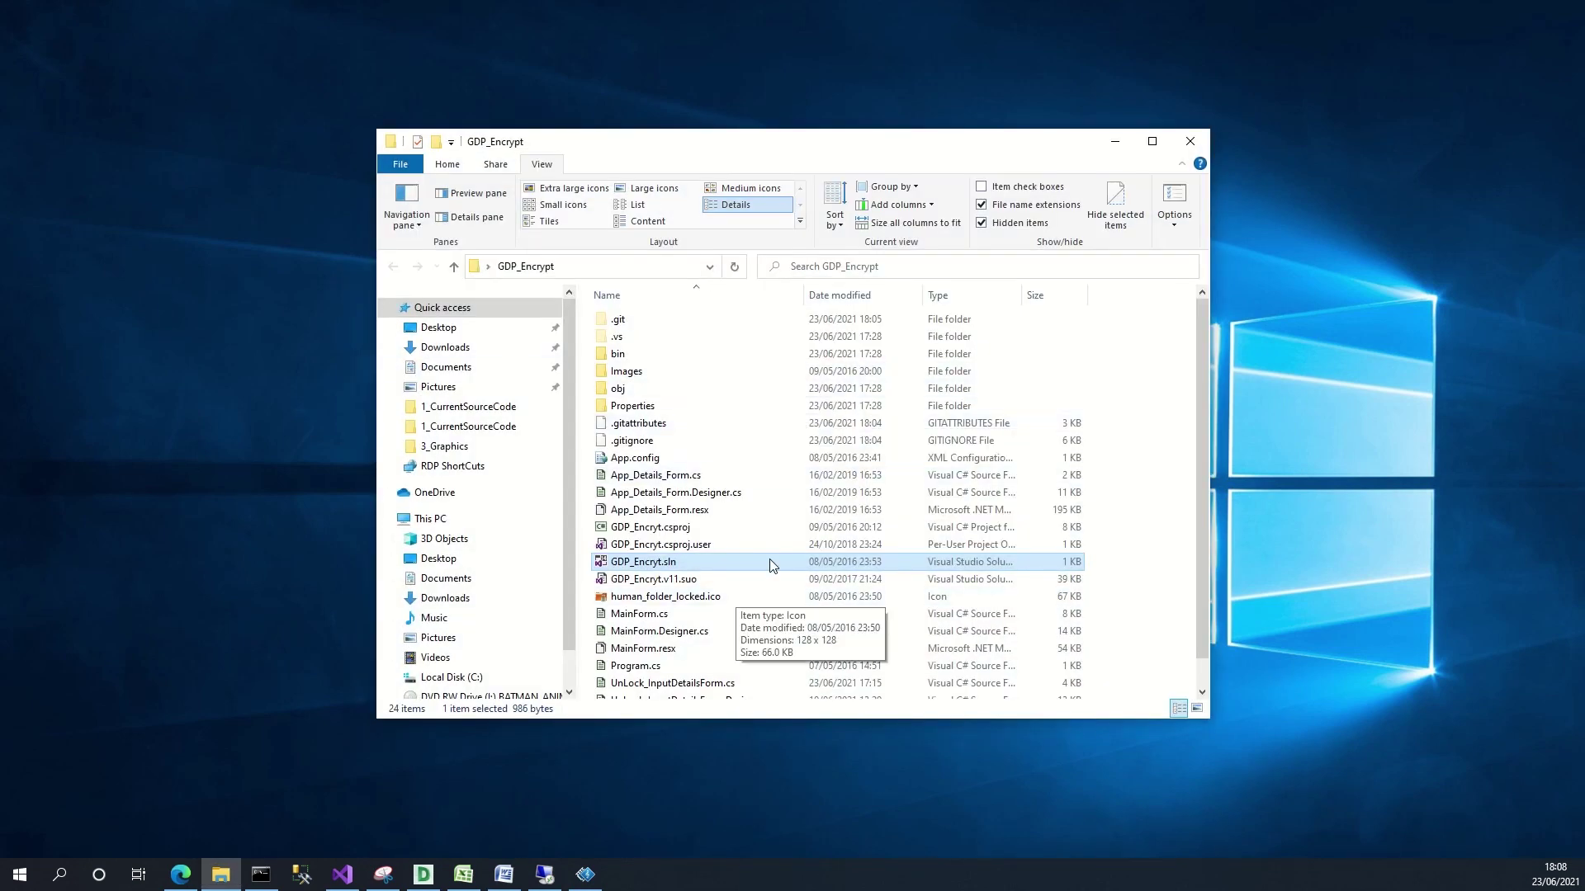